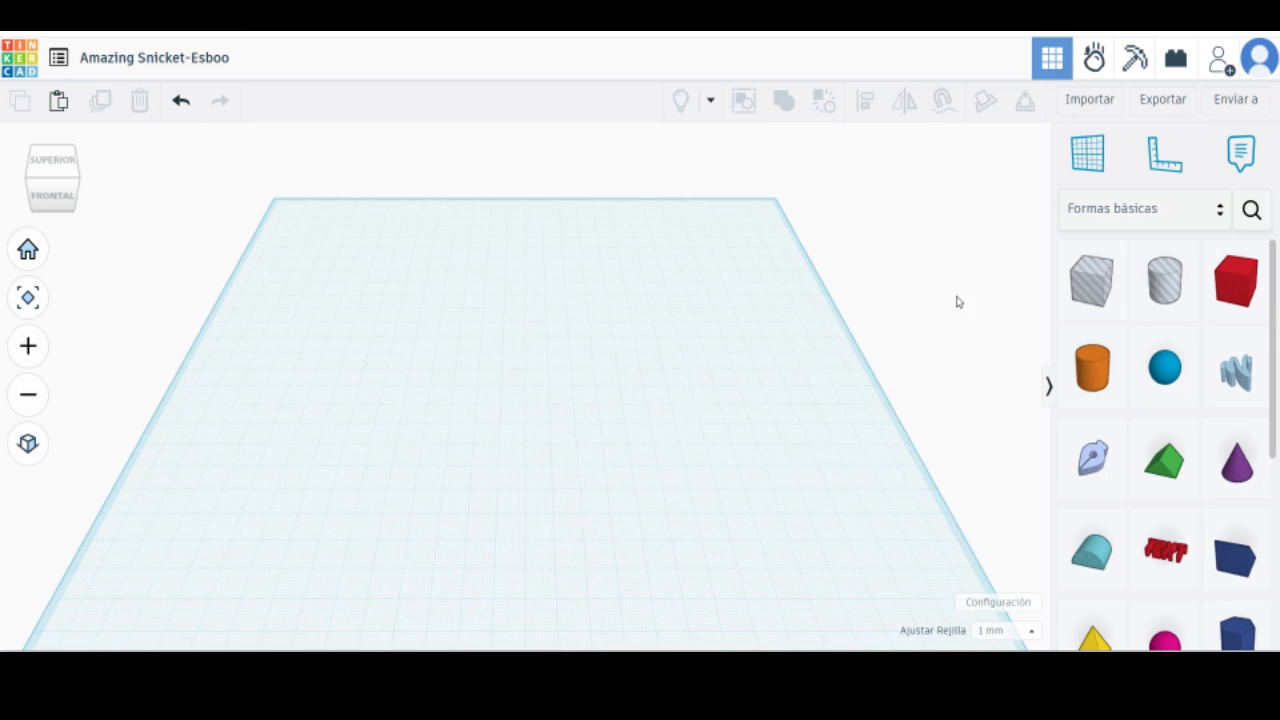
# Place a 20 mm red box near the workplane's centre, copy it, and move it toward the back-left corner.
pyautogui.moveTo(1230, 288); pyautogui.dragTo(520, 395)
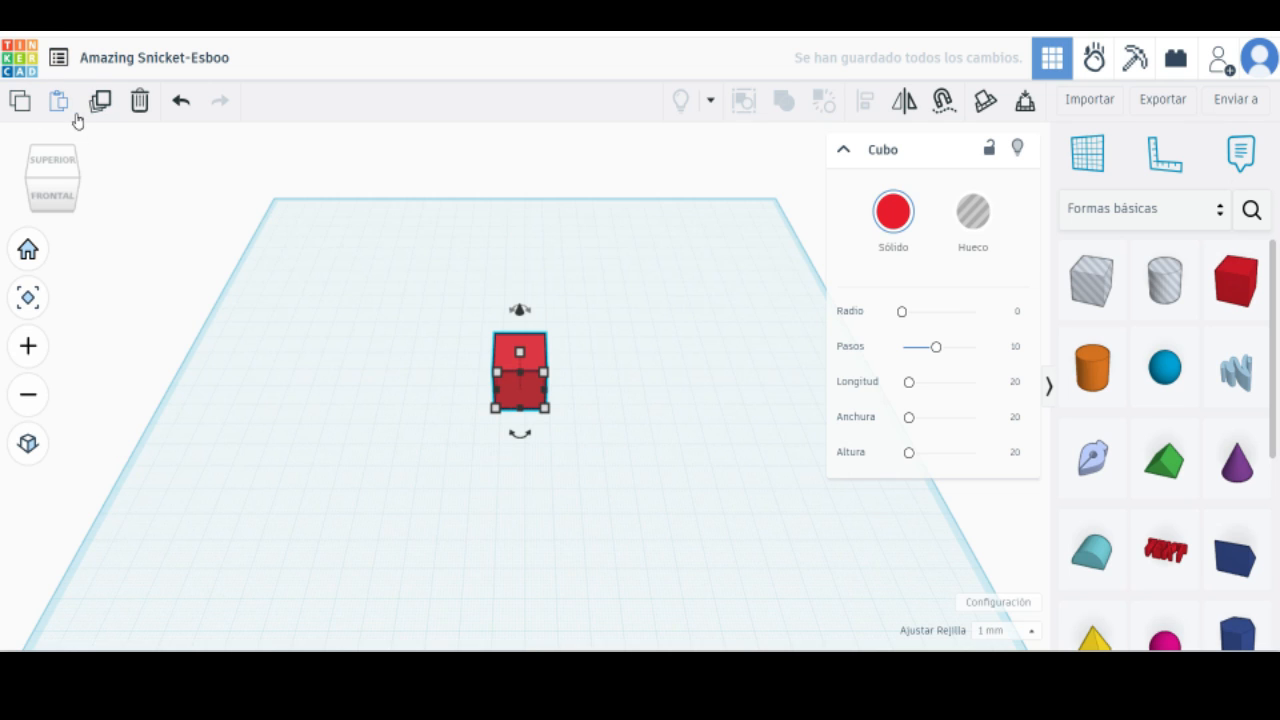
pyautogui.click(24, 104)
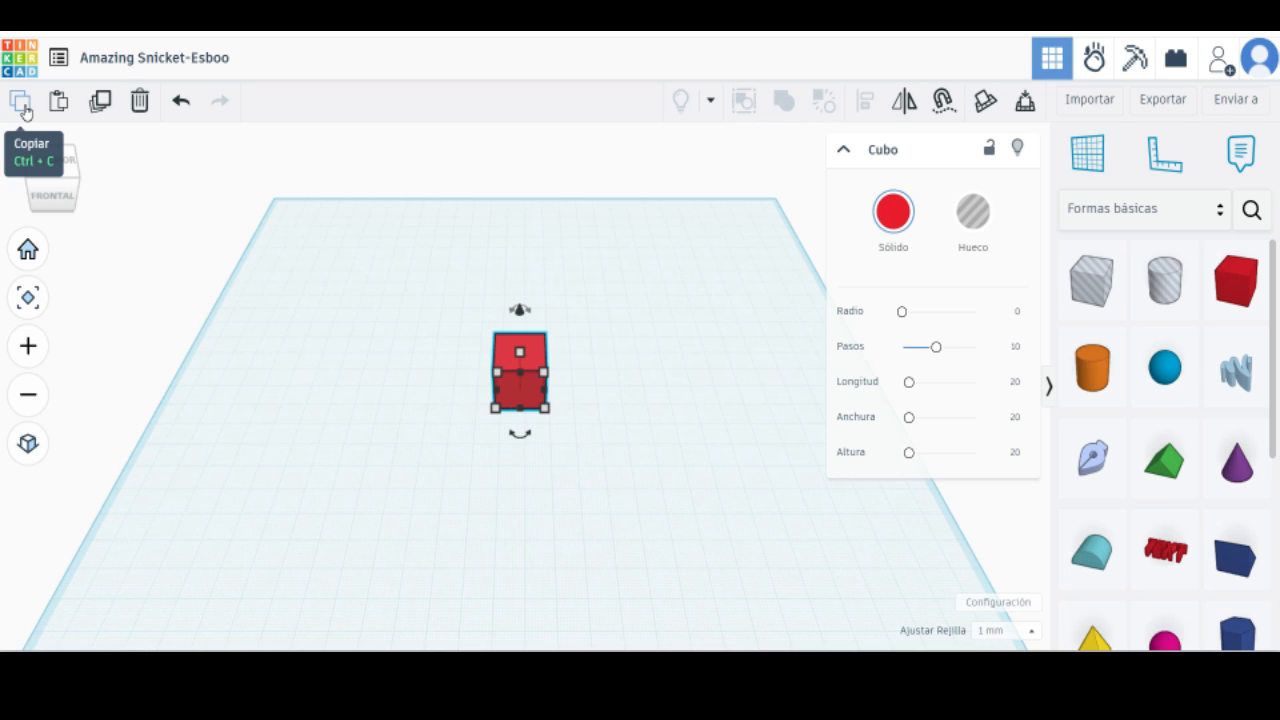
pyautogui.click(25, 110)
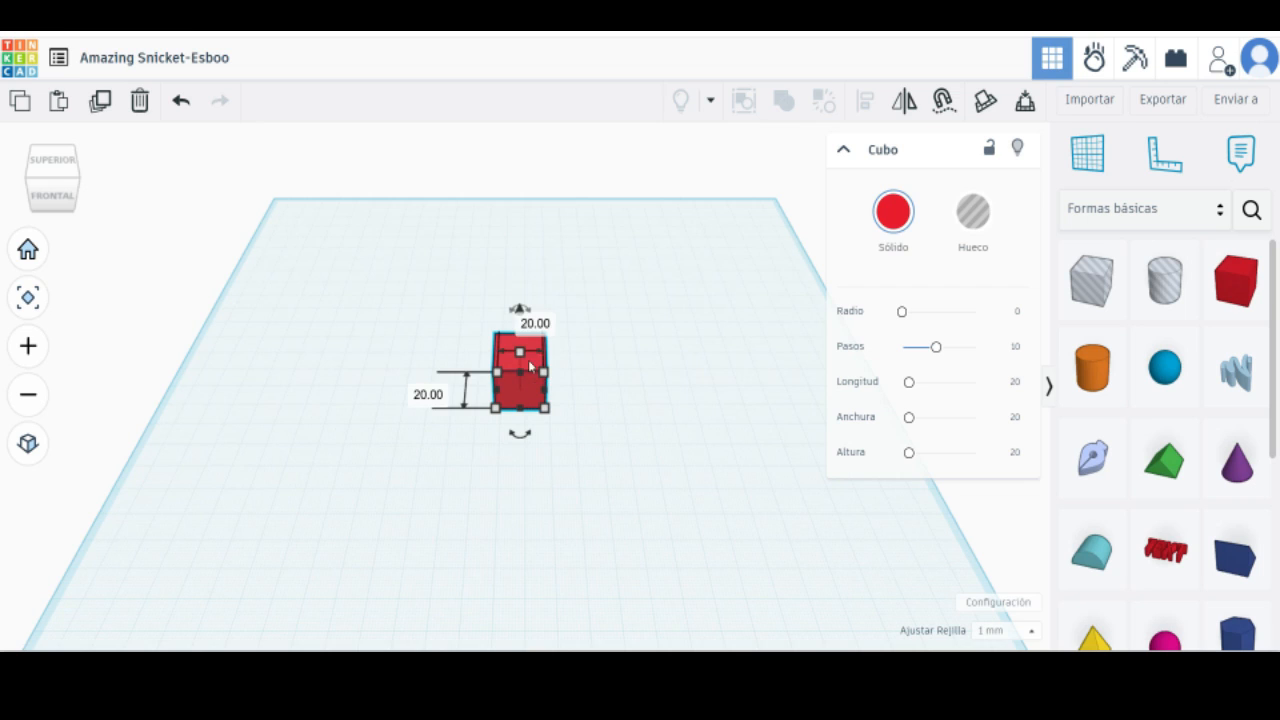
pyautogui.moveTo(507, 344); pyautogui.dragTo(380, 282)
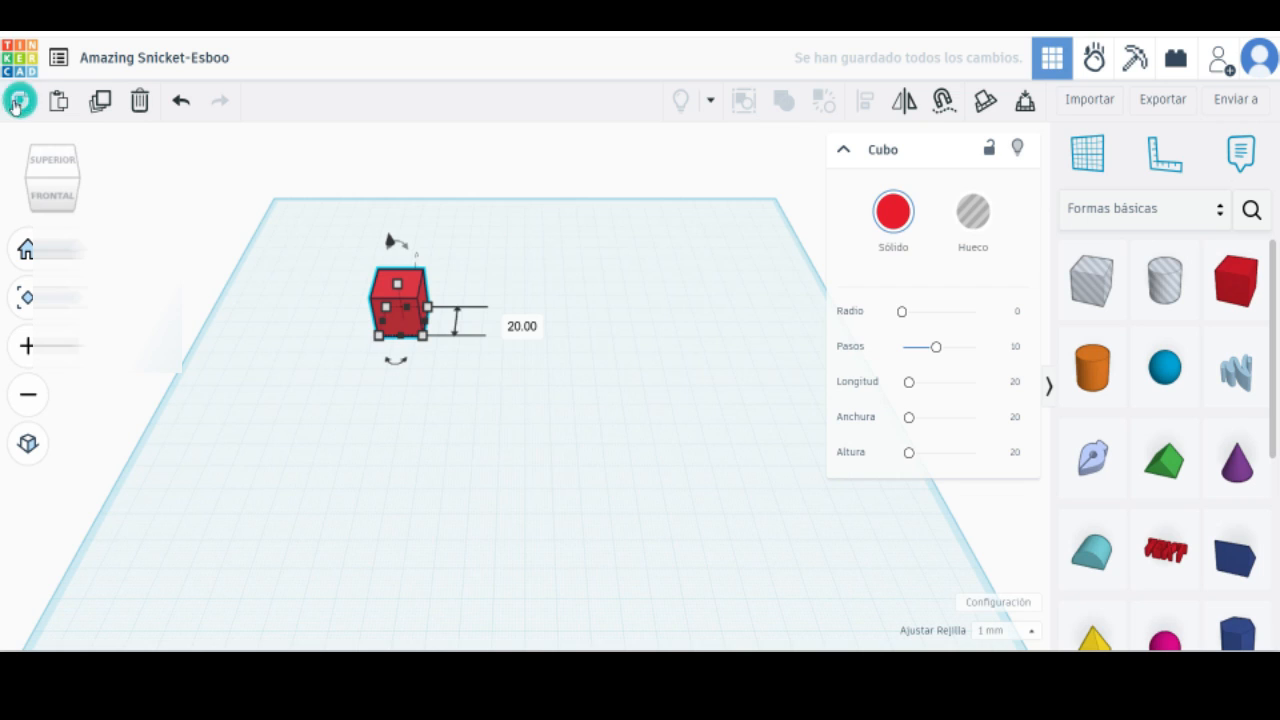
# Paste a copy of the red box and move the copy about 82 mm to the right.
pyautogui.click(15, 101)
pyautogui.click(58, 100)
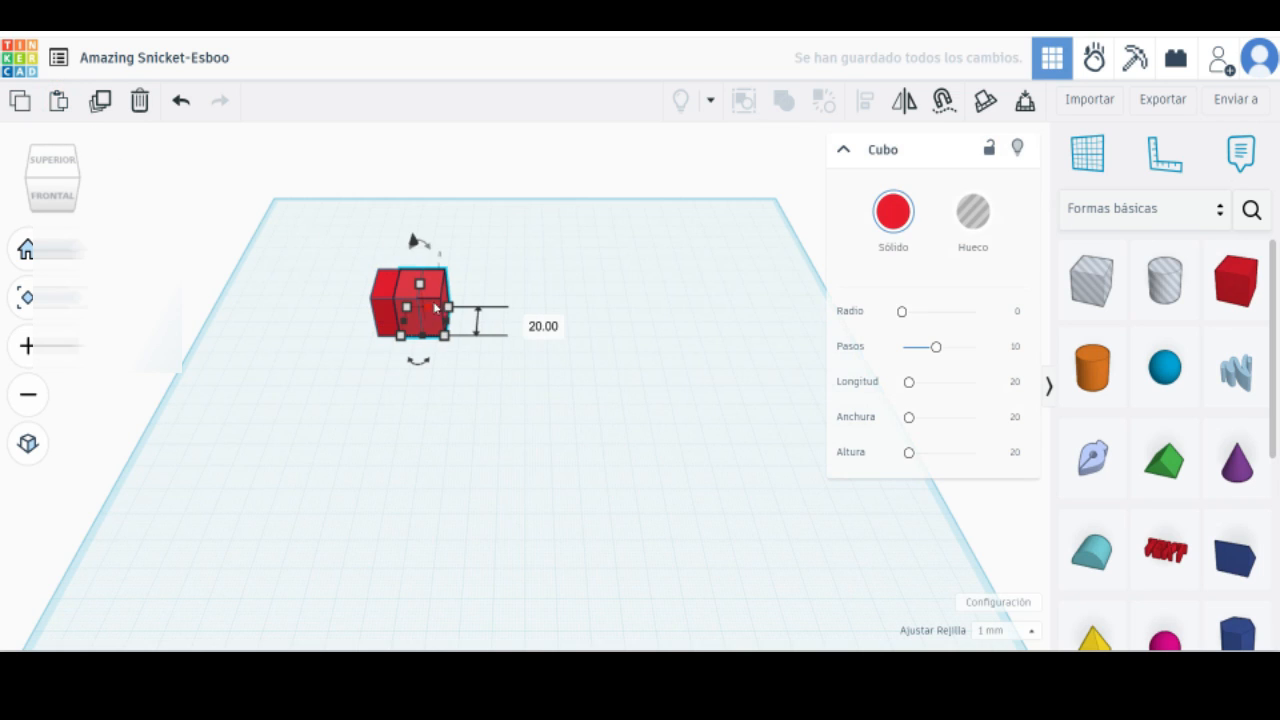
pyautogui.moveTo(434, 307); pyautogui.dragTo(624, 298)
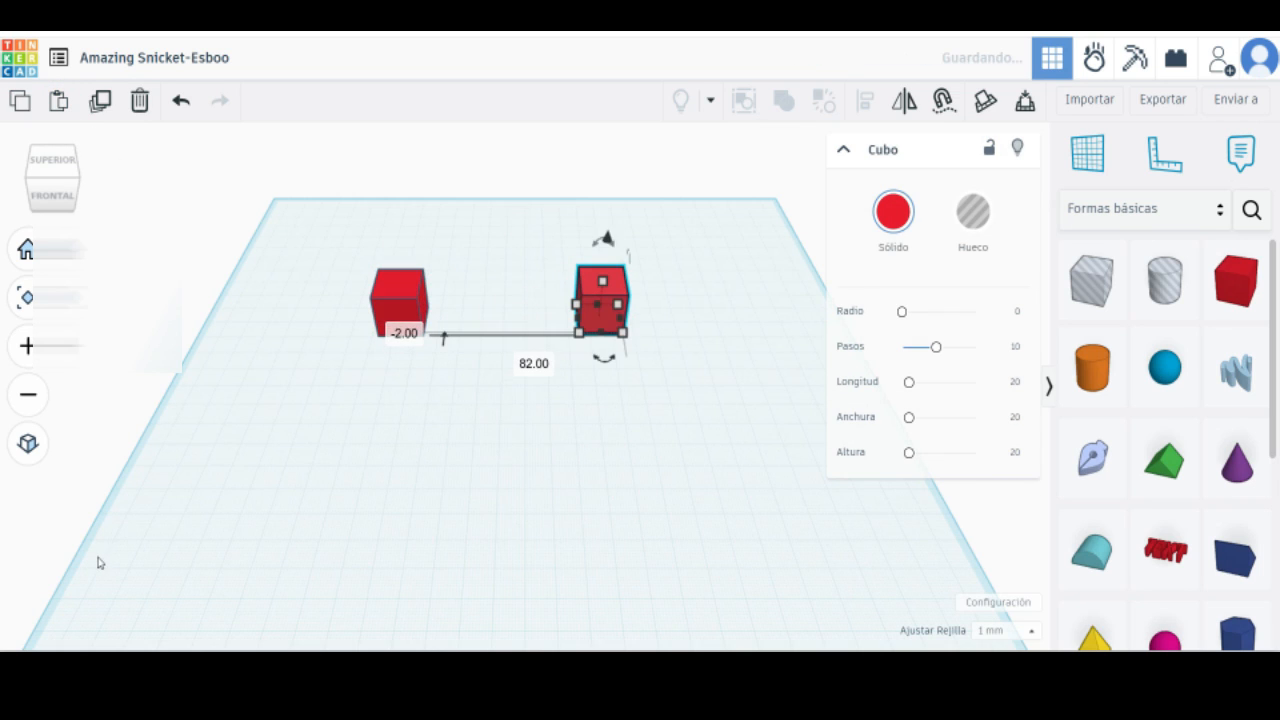
# Paste another copy of the back-left box and move it about 88 mm toward the front of the workplane.
pyautogui.click(393, 296)
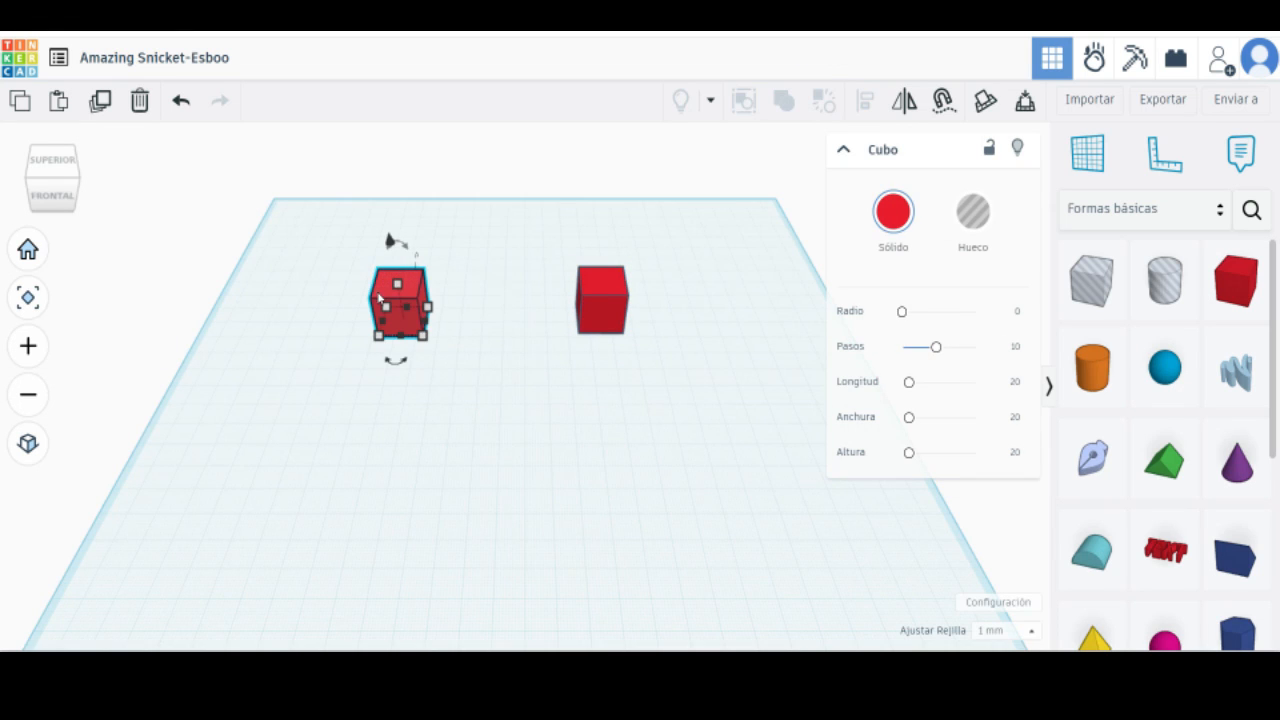
pyautogui.click(360, 478)
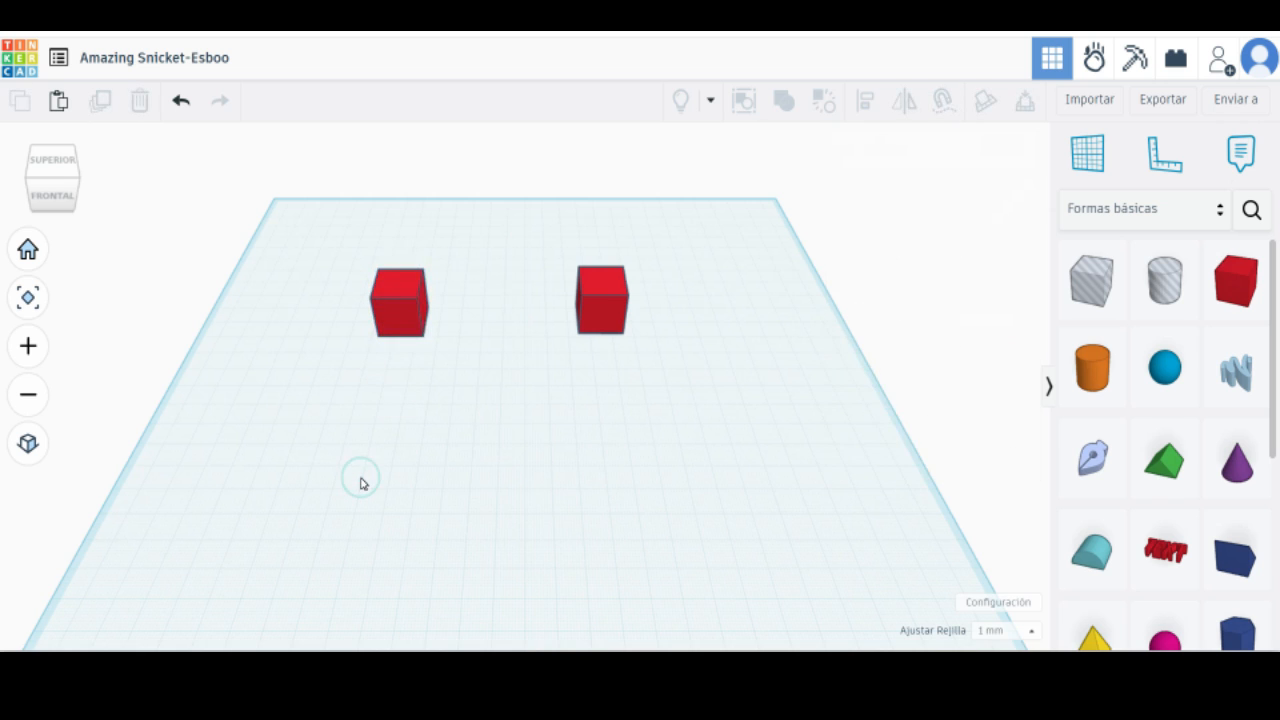
pyautogui.hotkey('ctrl', 'v')
pyautogui.moveTo(433, 287); pyautogui.dragTo(396, 453)
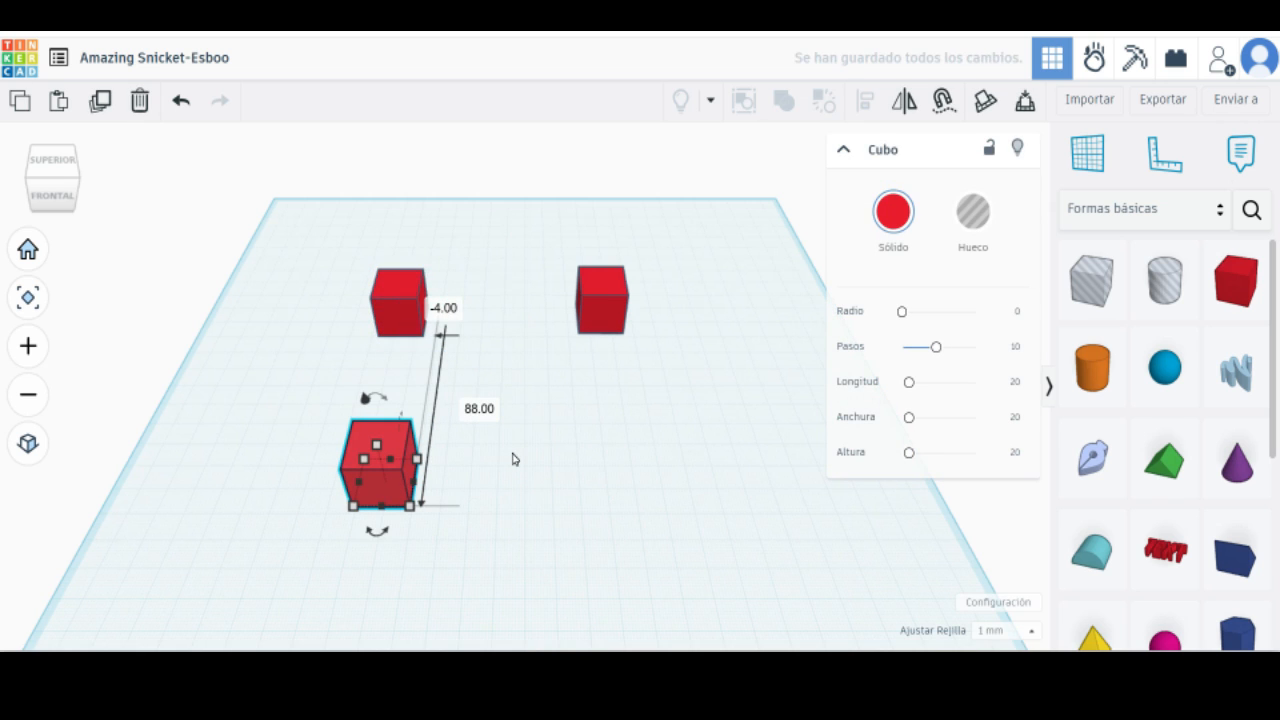
# Paste four more copies of the box in an overlapping row beside the front box.
pyautogui.hotkey('ctrl', 'v')
pyautogui.hotkey('ctrl', 'v')
pyautogui.hotkey('ctrl', 'v')
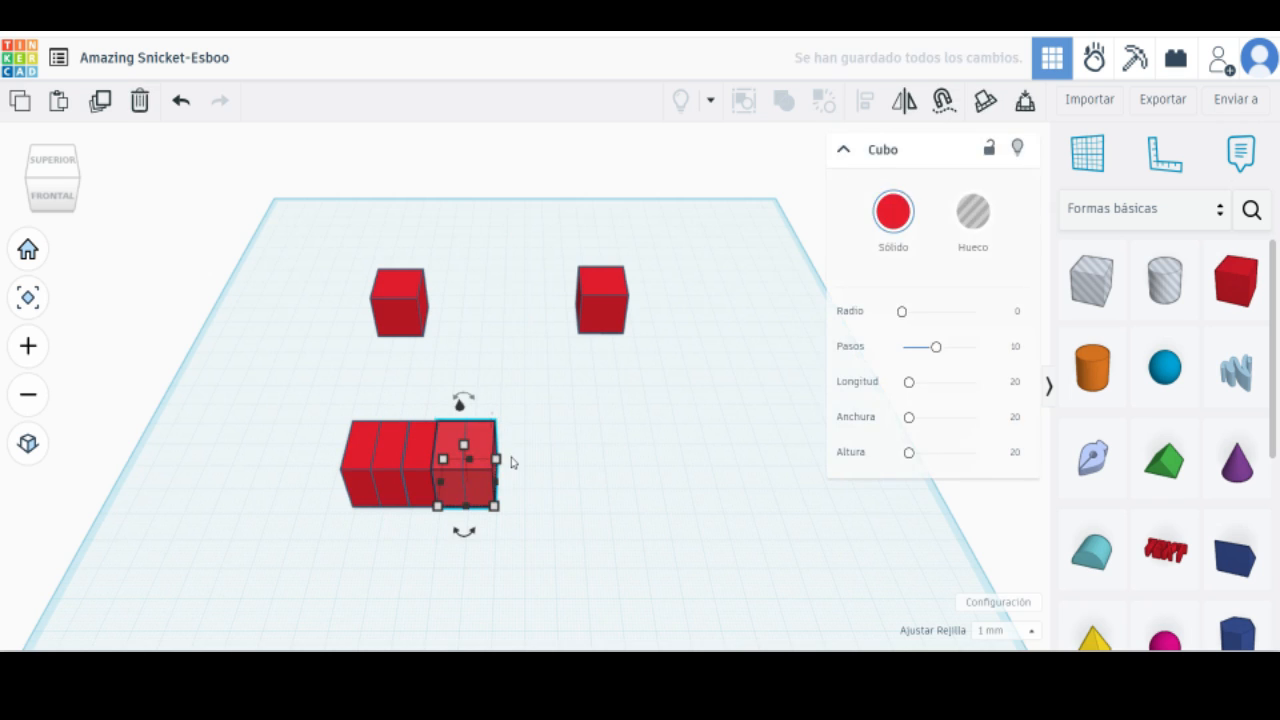
pyautogui.hotkey('ctrl', 'v')
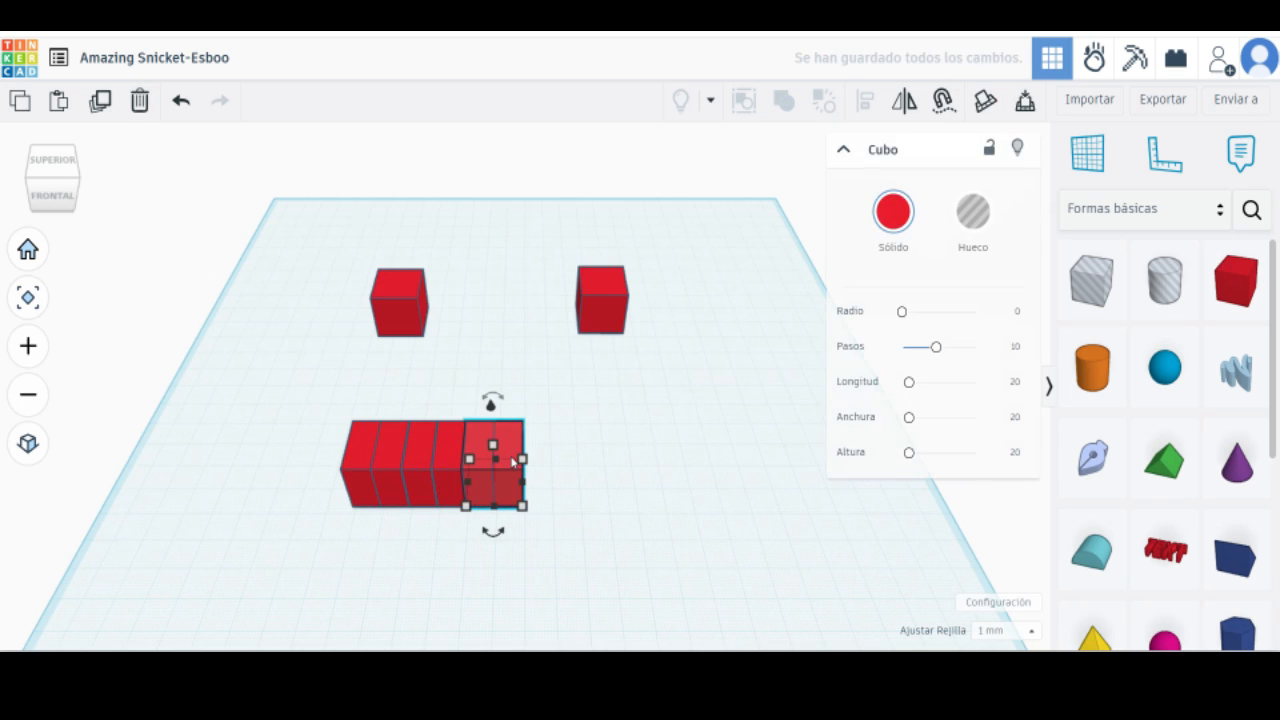
# Duplicate the last box of the row and spread the duplicates across the middle and right side of the workplane.
pyautogui.click(100, 104)
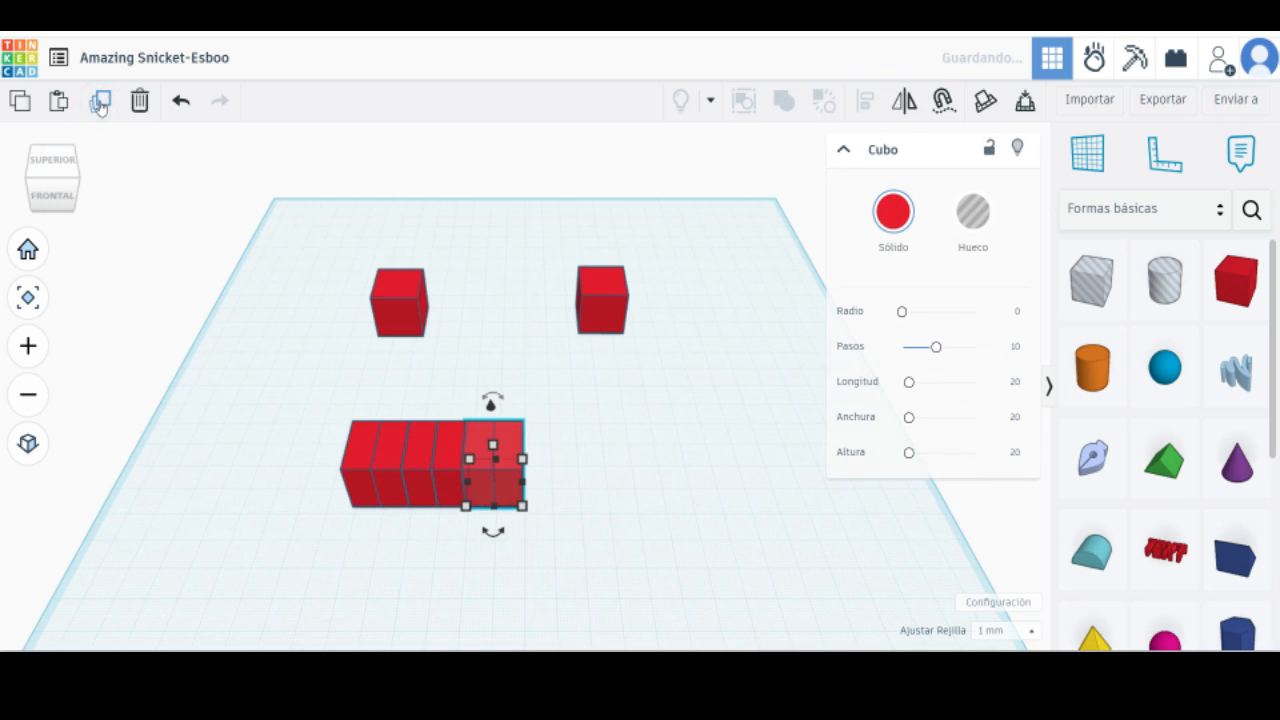
pyautogui.moveTo(520, 440); pyautogui.dragTo(713, 354)
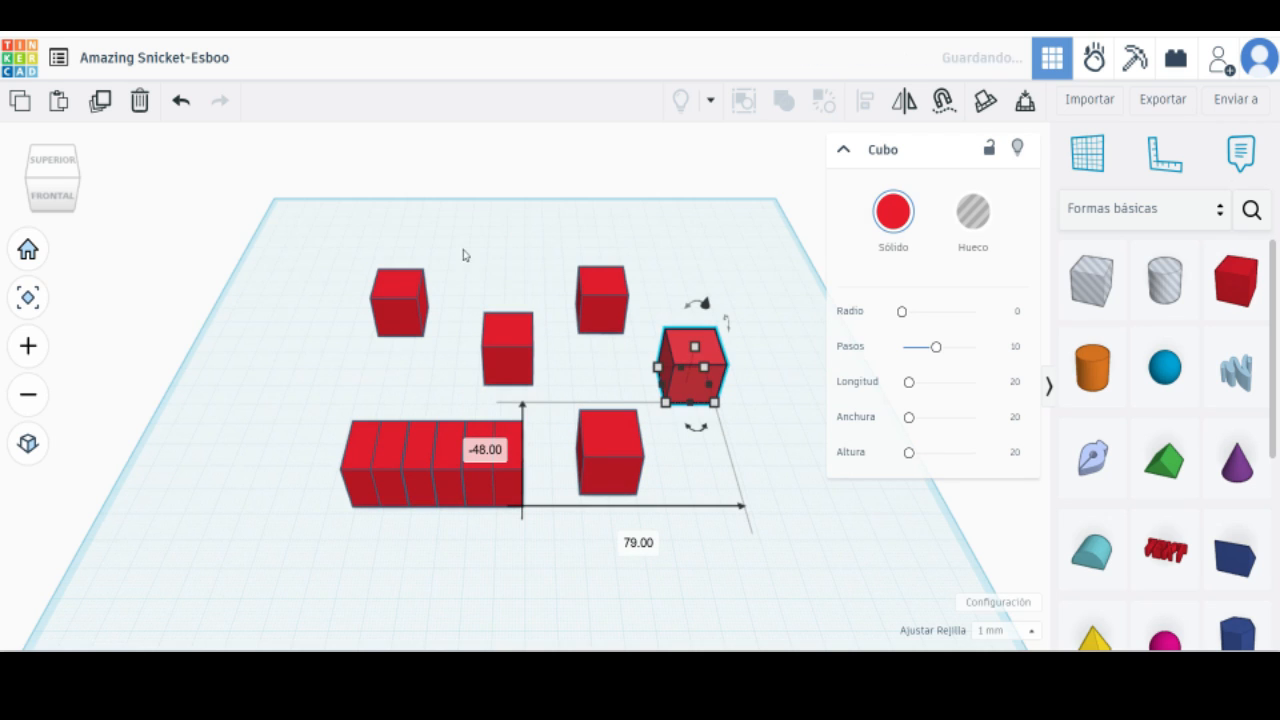
pyautogui.click(99, 106)
pyautogui.moveTo(691, 369); pyautogui.dragTo(692, 258)
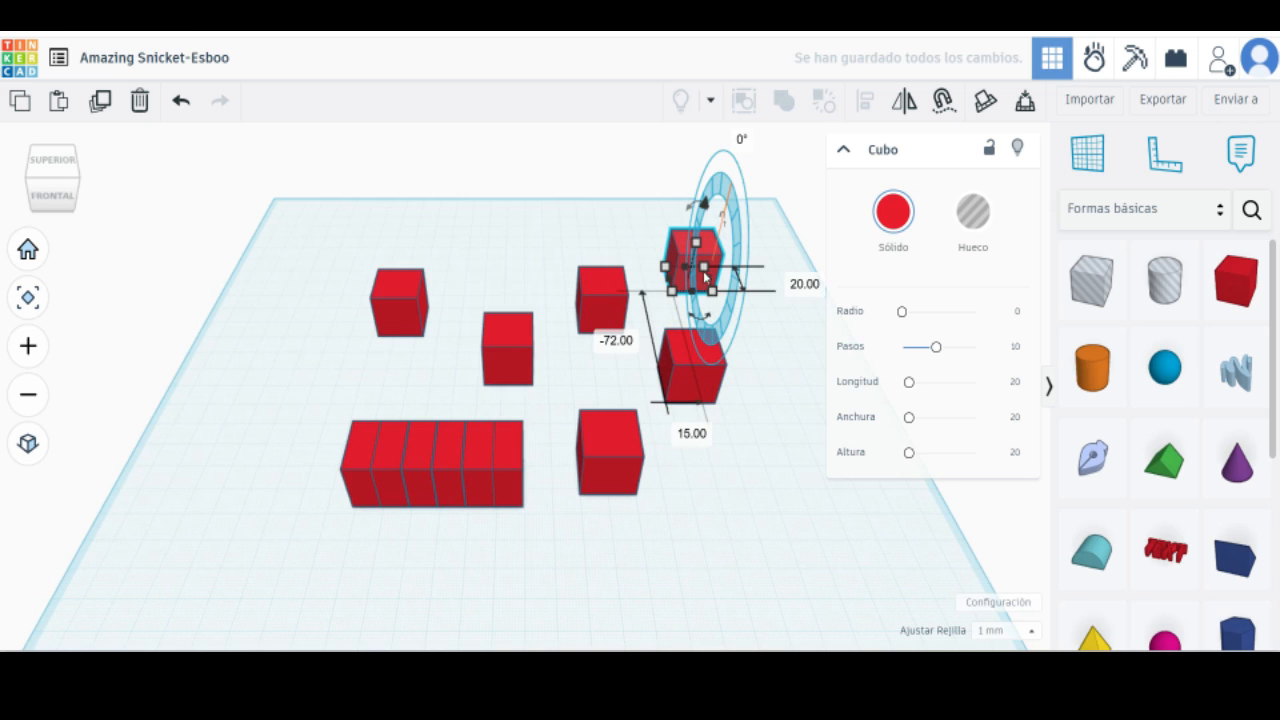
# Delete the far-right back box, the box in front of it, and the back box beside them.
pyautogui.click(140, 103)
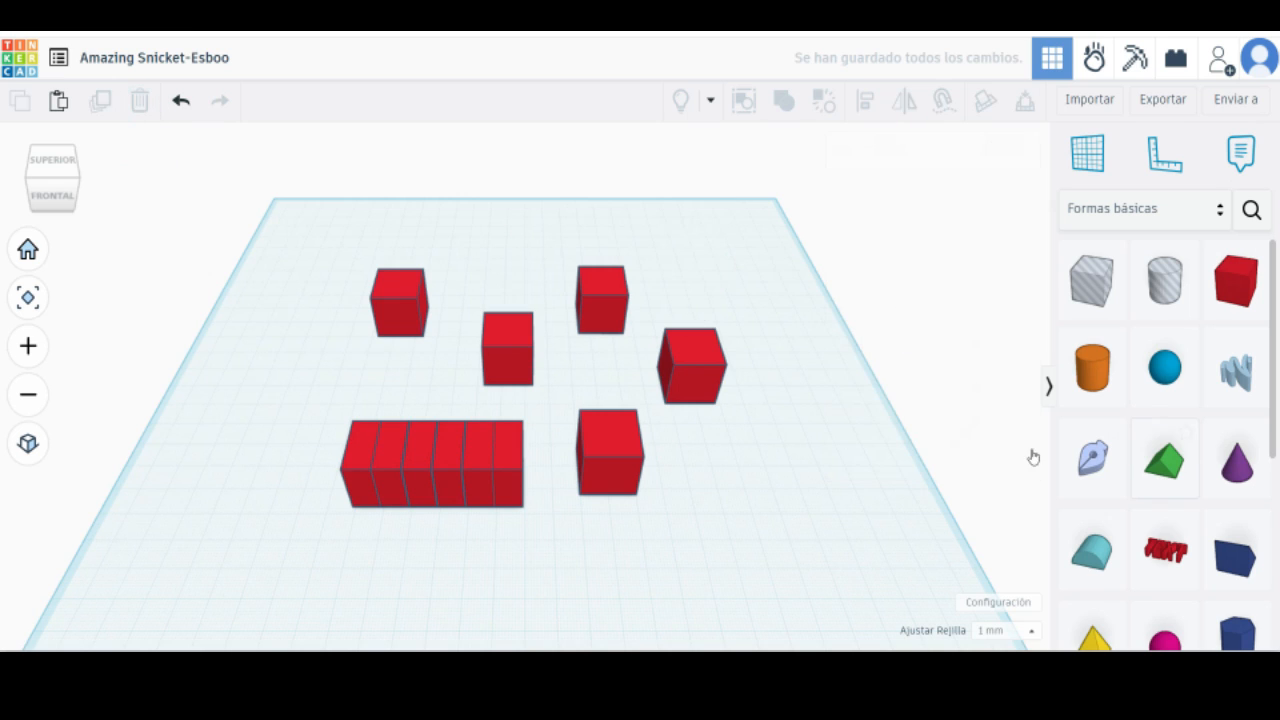
pyautogui.click(722, 385)
pyautogui.click(140, 101)
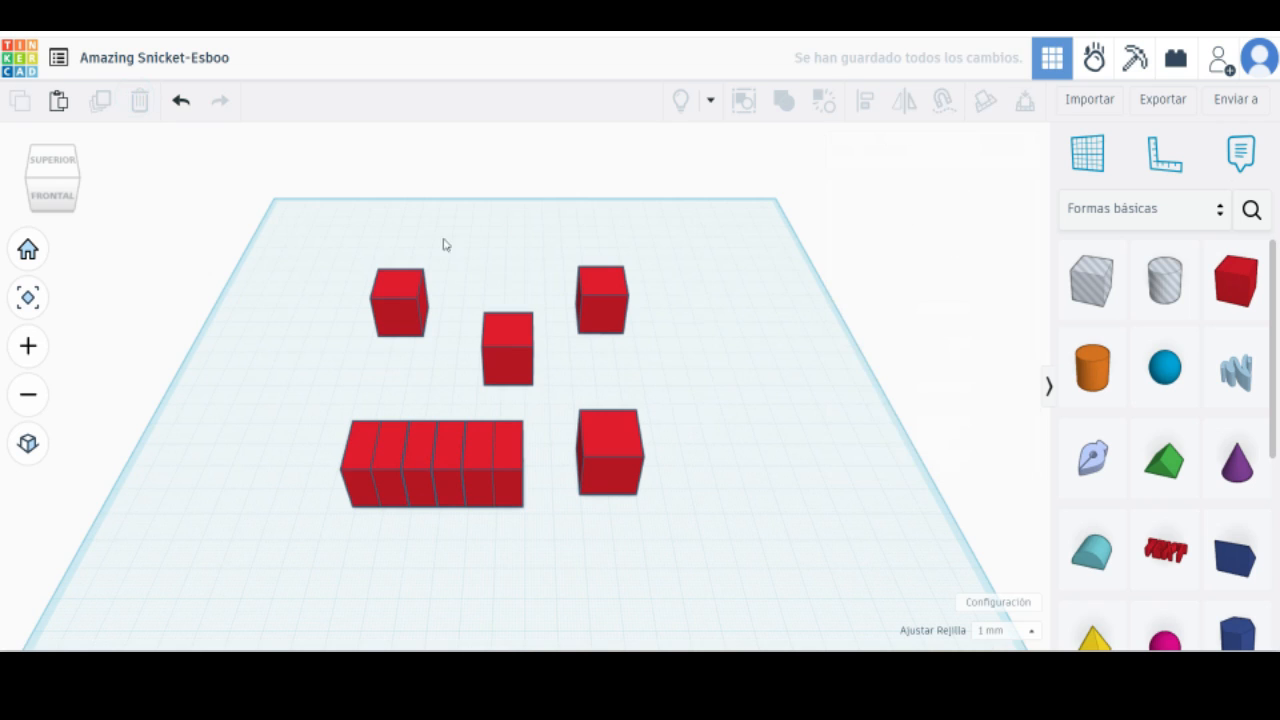
pyautogui.click(603, 297)
pyautogui.click(140, 101)
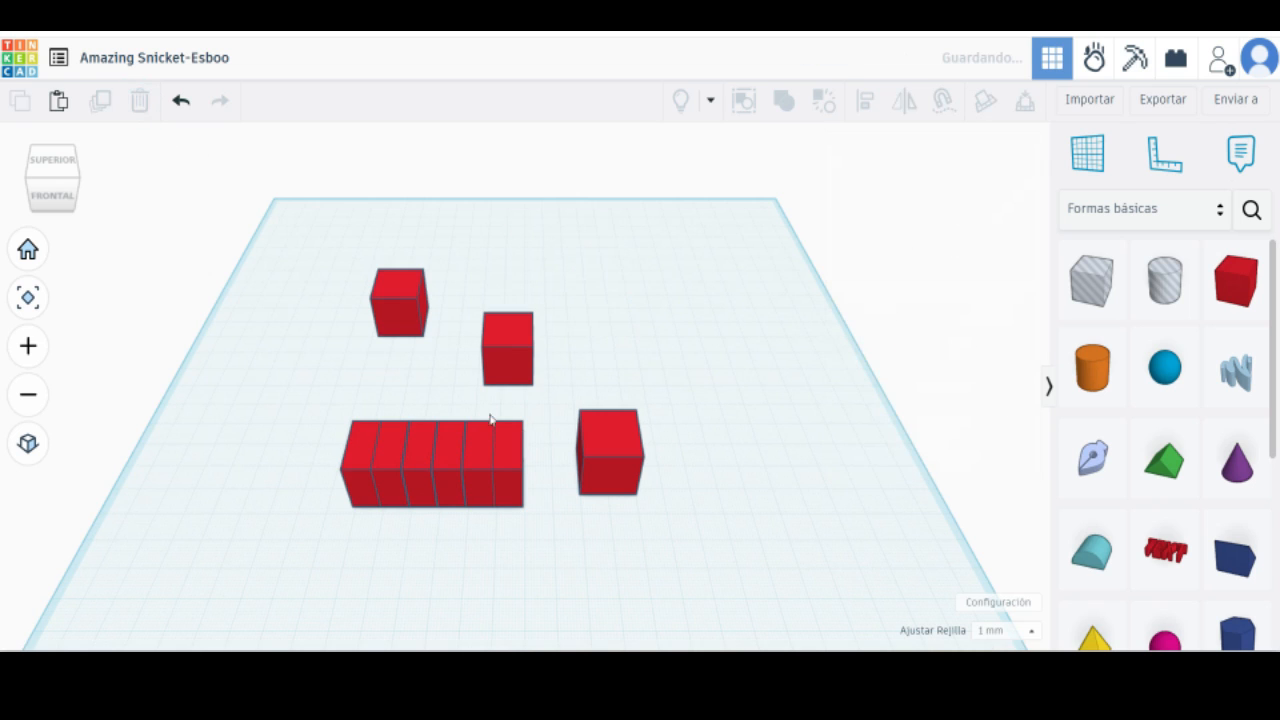
# Undo all deletions, copies and moves, including the first box placement, back to an empty workplane.
pyautogui.click(182, 103)
pyautogui.click(182, 103)
pyautogui.click(182, 103)
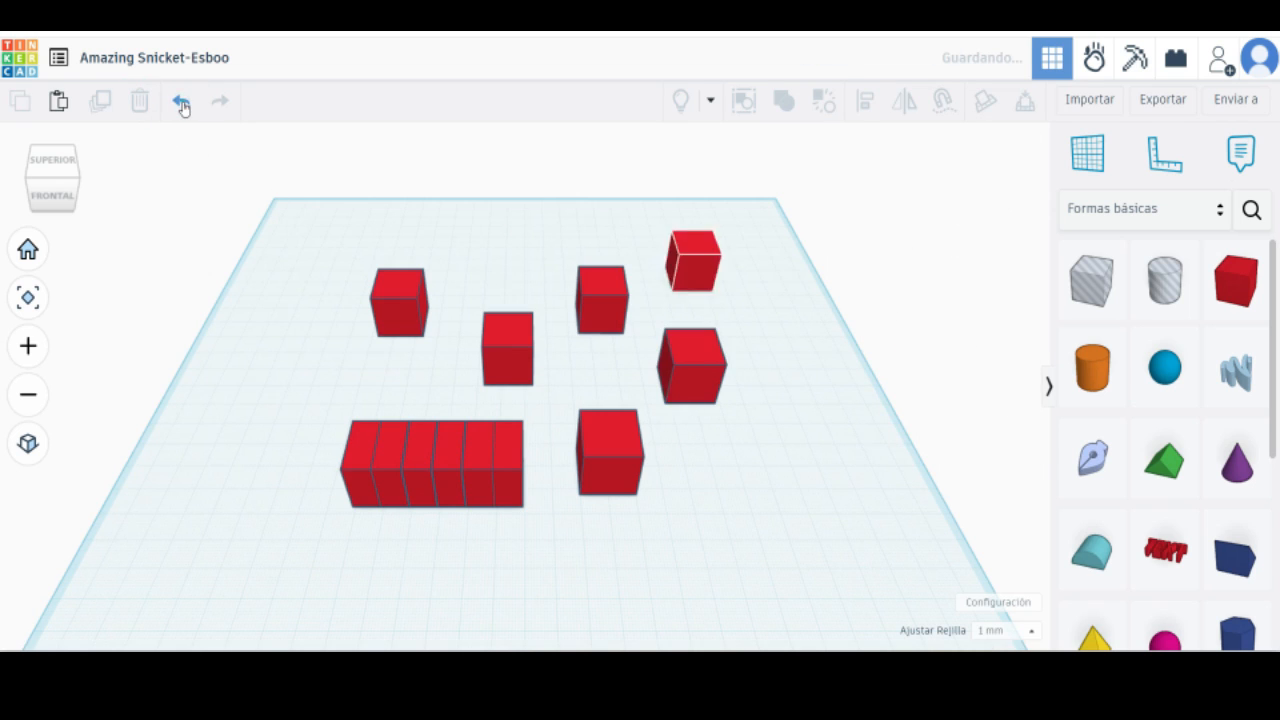
pyautogui.click(182, 103)
pyautogui.click(182, 103)
pyautogui.click(182, 103)
pyautogui.click(182, 103)
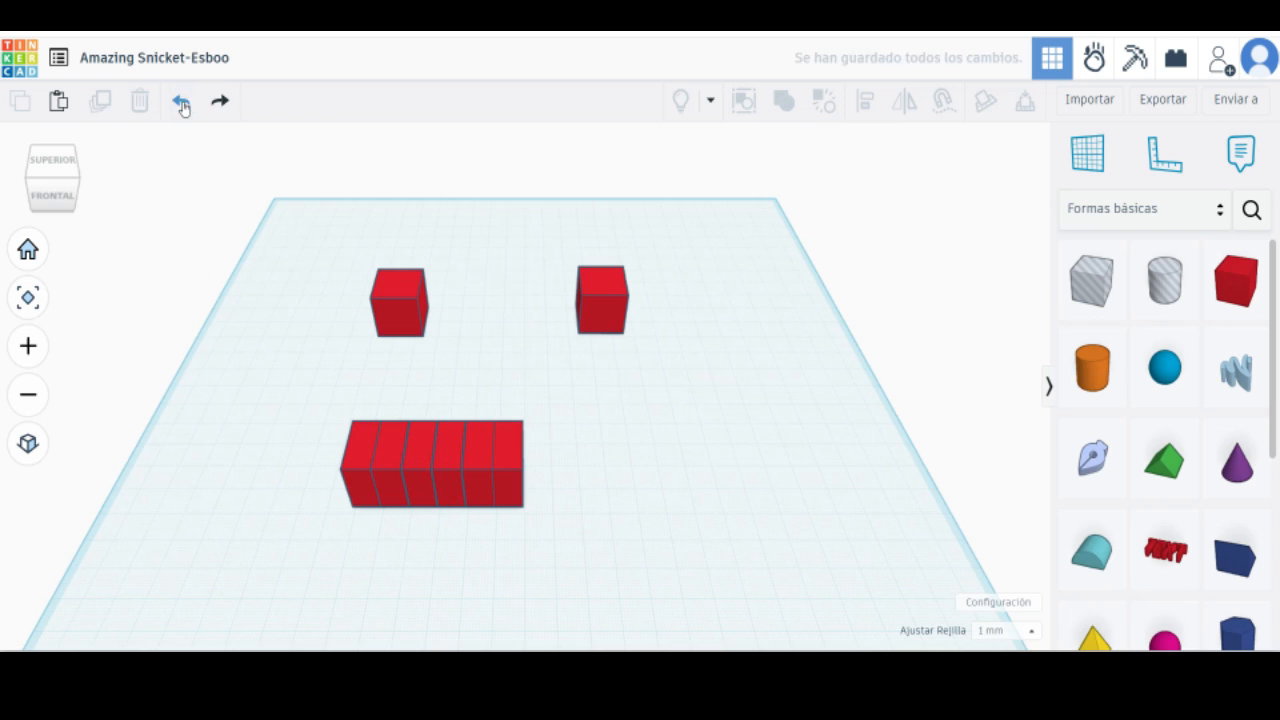
pyautogui.click(182, 103)
pyautogui.click(182, 103)
pyautogui.click(182, 103)
pyautogui.click(182, 103)
pyautogui.click(182, 103)
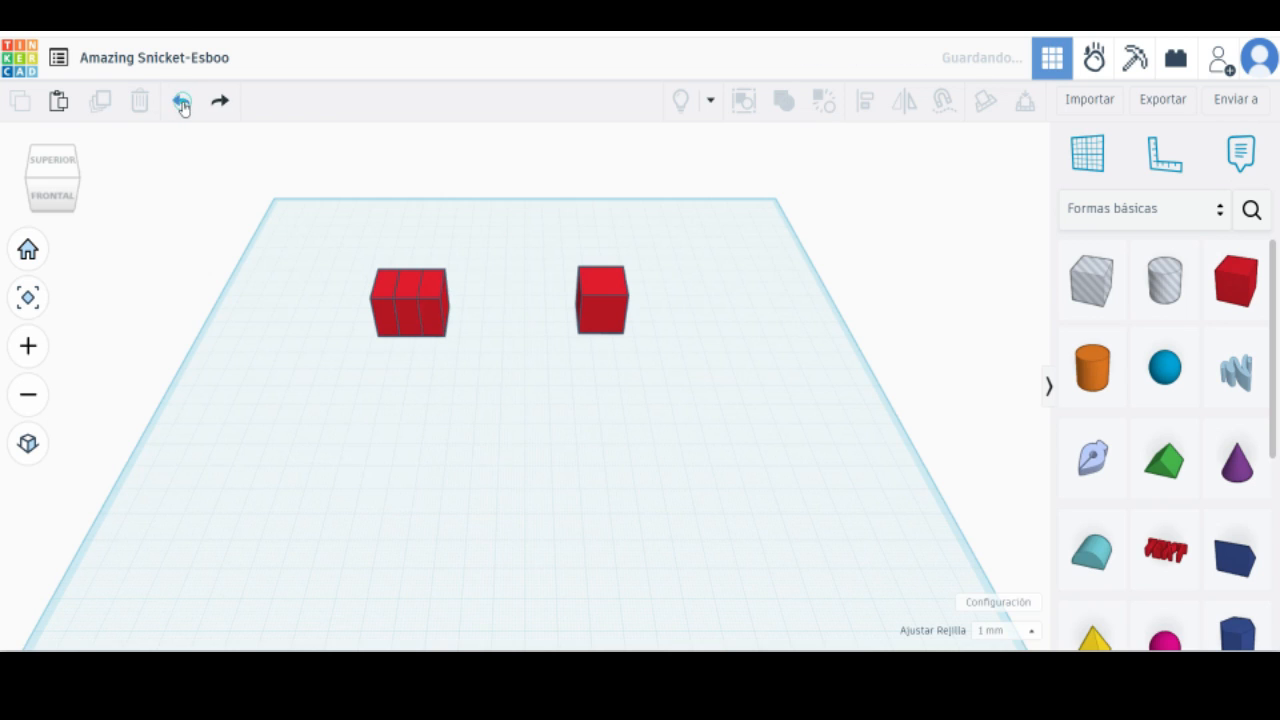
pyautogui.click(182, 103)
pyautogui.click(182, 103)
pyautogui.click(182, 103)
pyautogui.click(182, 103)
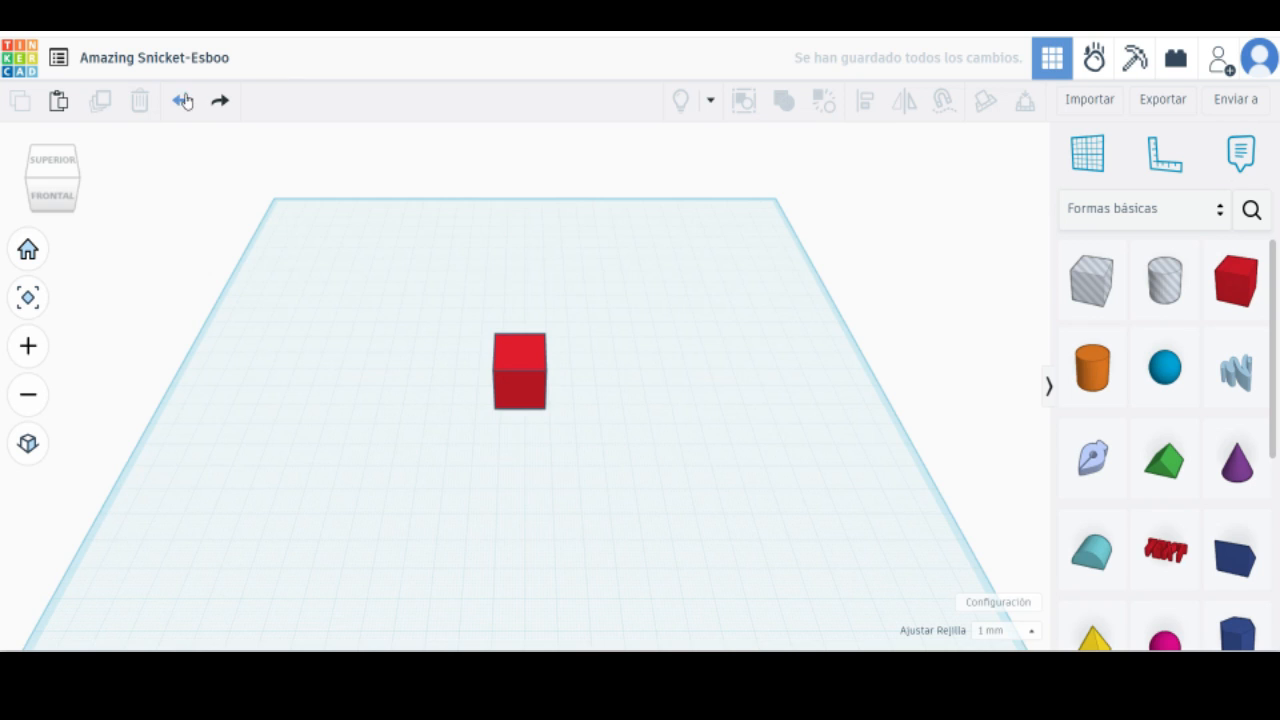
pyautogui.click(183, 101)
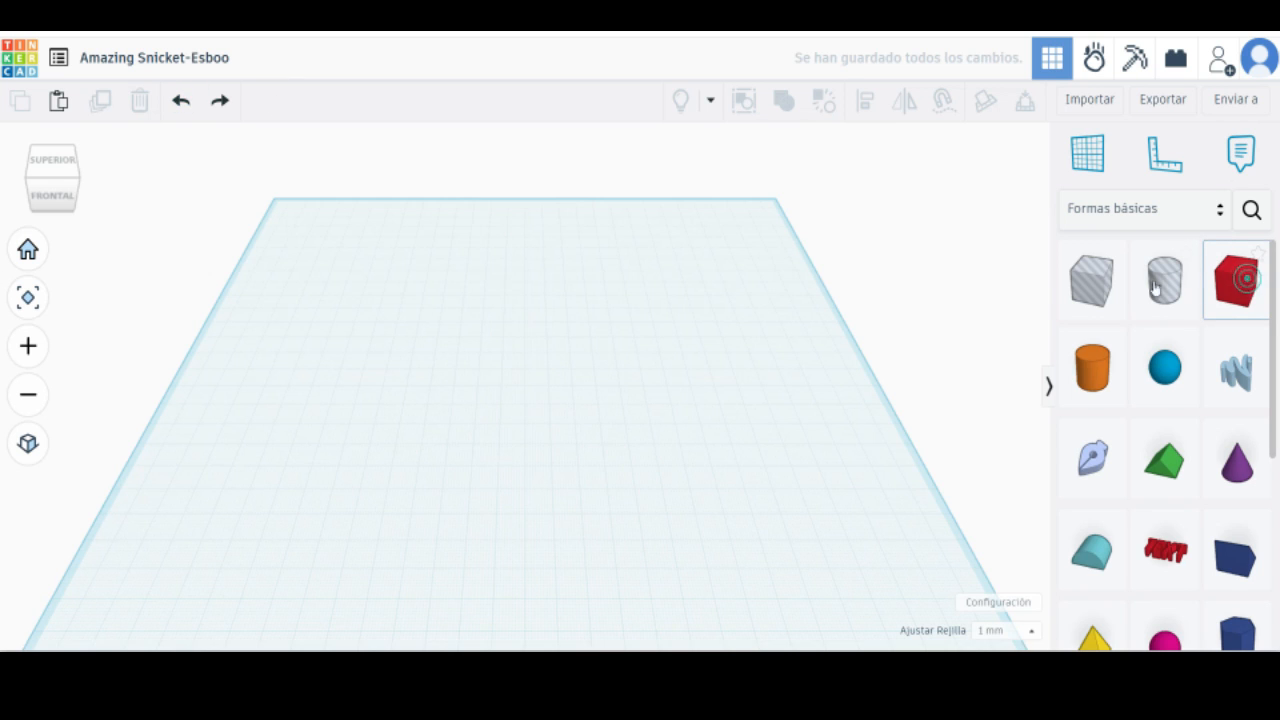
# Place a new 20 mm red box near the workplane's centre and move it about 69 mm toward the front.
pyautogui.moveTo(1155, 288); pyautogui.dragTo(545, 375)
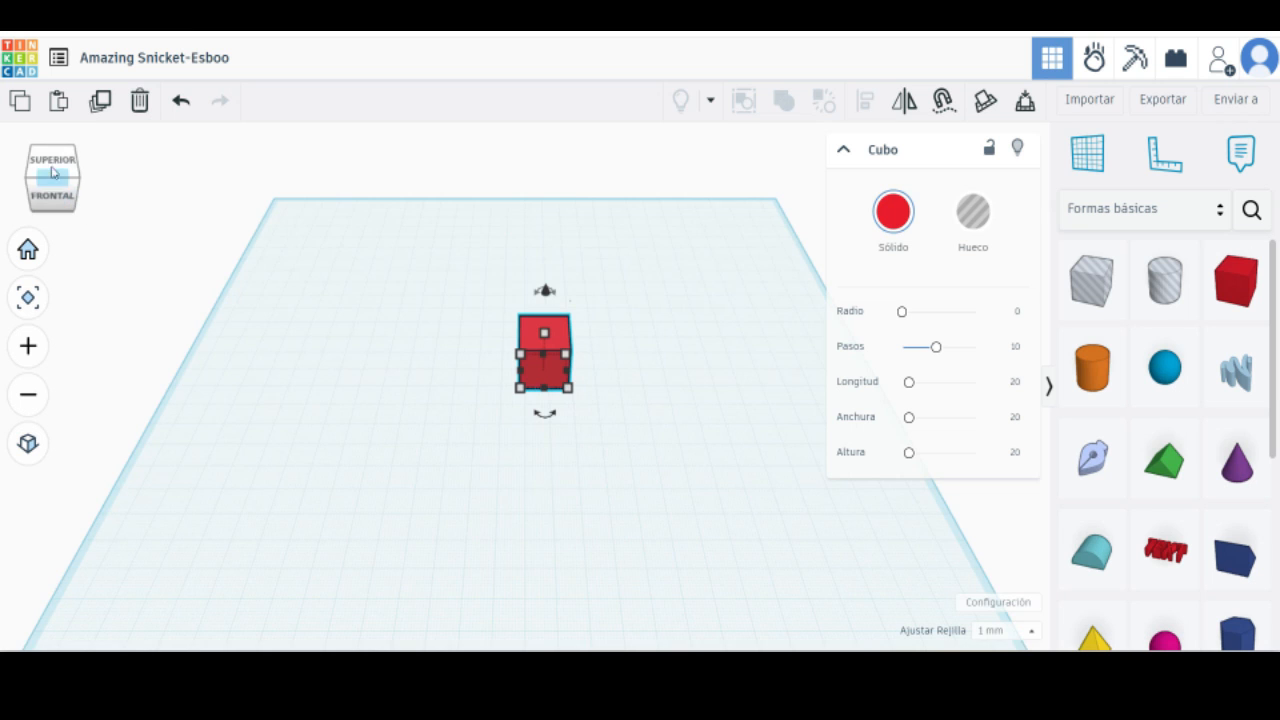
pyautogui.click(52, 162)
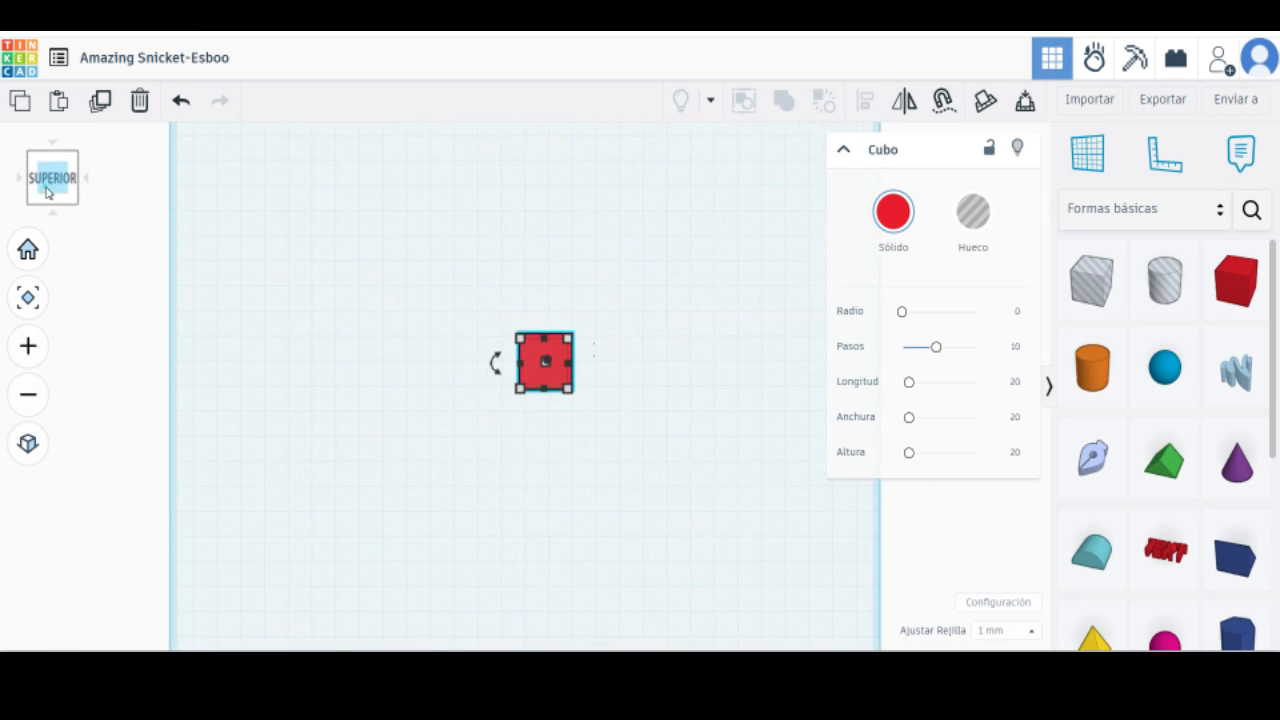
pyautogui.moveTo(50, 200); pyautogui.dragTo(55, 171)
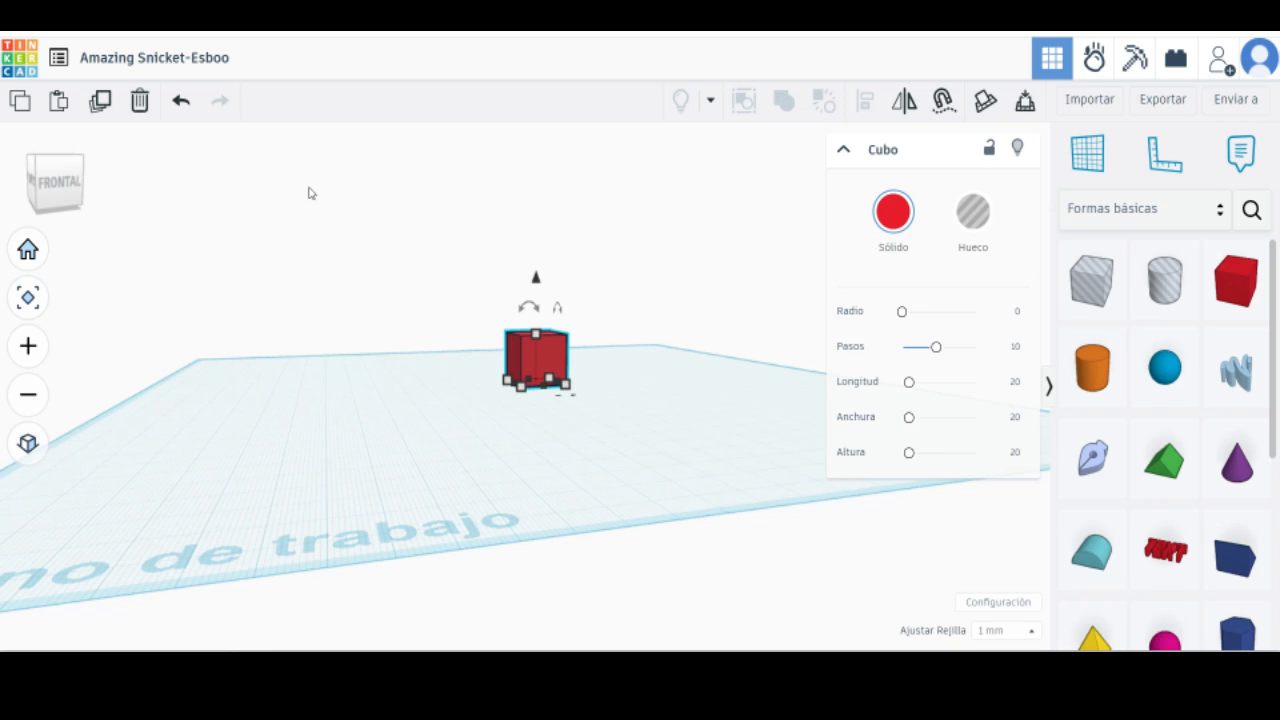
pyautogui.moveTo(443, 314); pyautogui.dragTo(354, 338)
pyautogui.moveTo(522, 361); pyautogui.dragTo(489, 391)
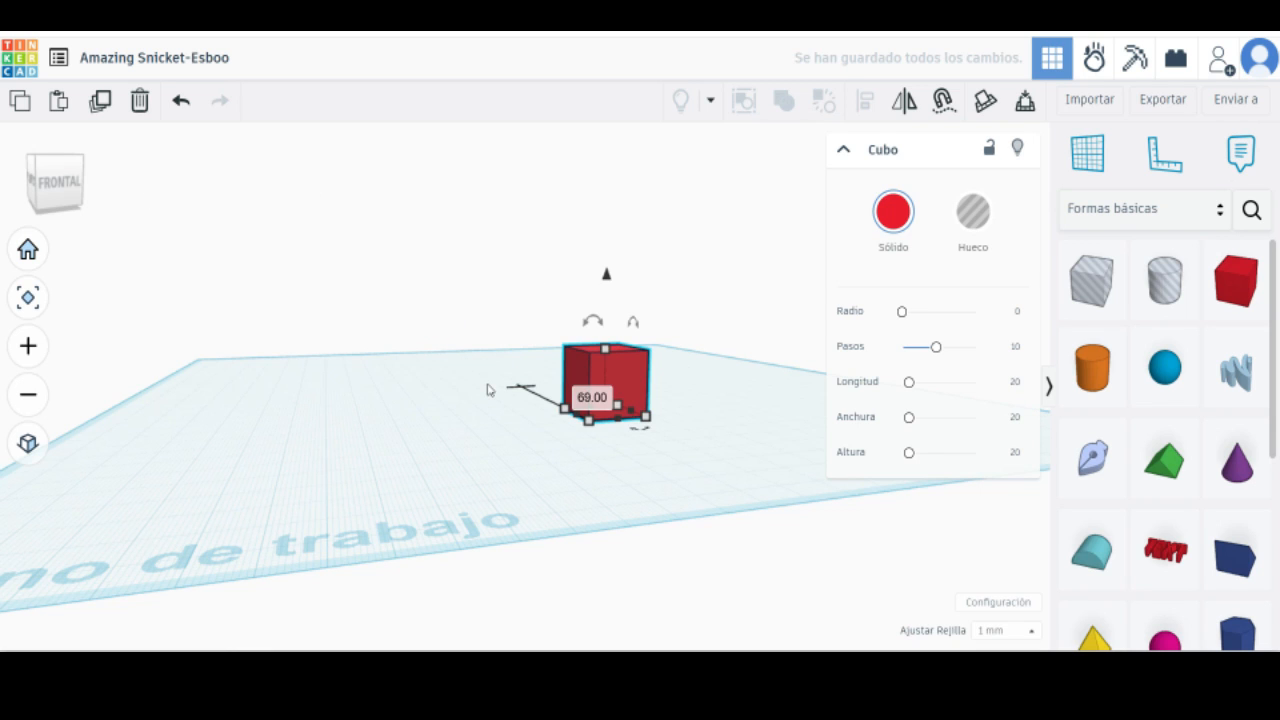
# Inspect the red box from several angles and close up, ending in the home view.
pyautogui.scroll(1, 488, 390)
pyautogui.moveTo(500, 348); pyautogui.dragTo(457, 437, button='right')
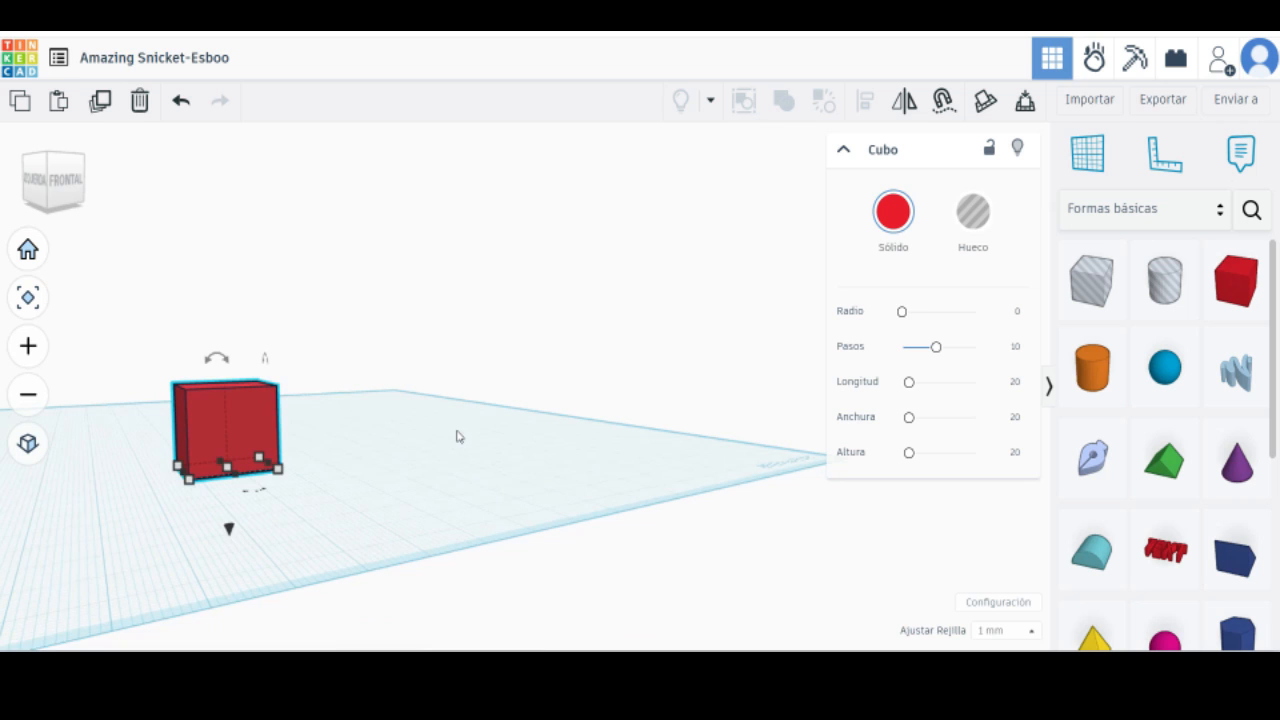
pyautogui.moveTo(519, 359); pyautogui.dragTo(380, 340, button='right')
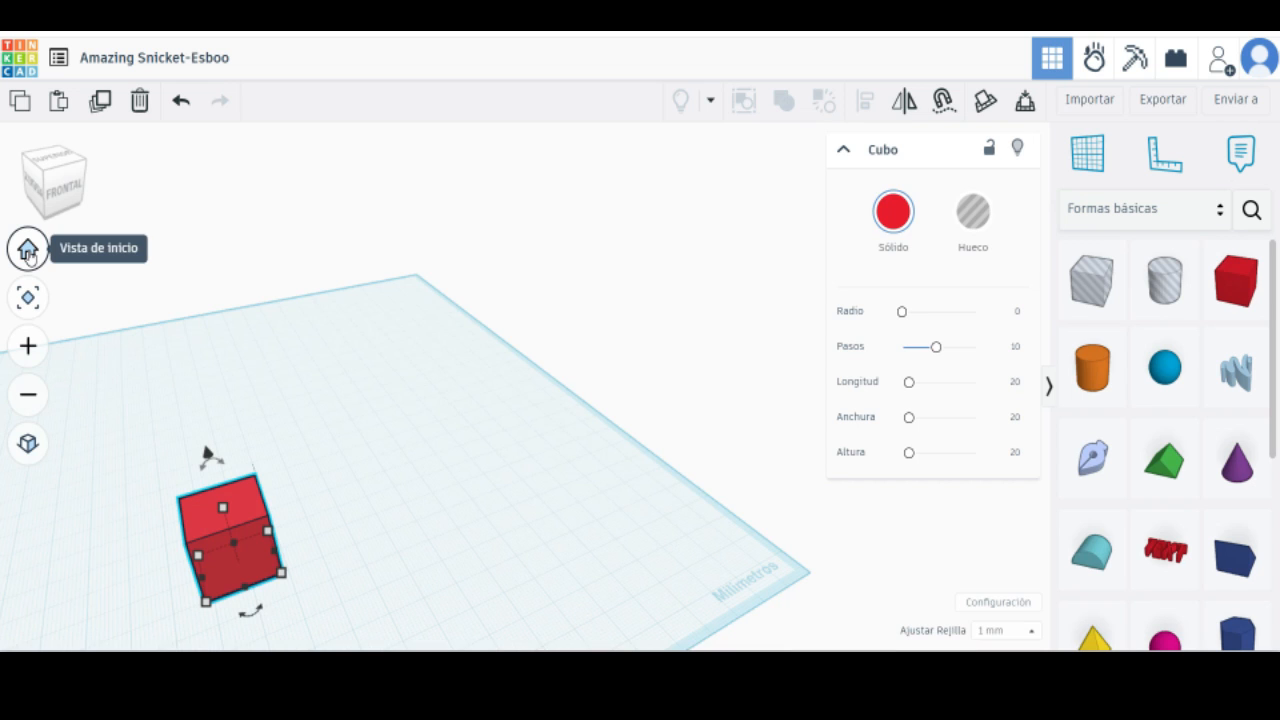
pyautogui.click(28, 250)
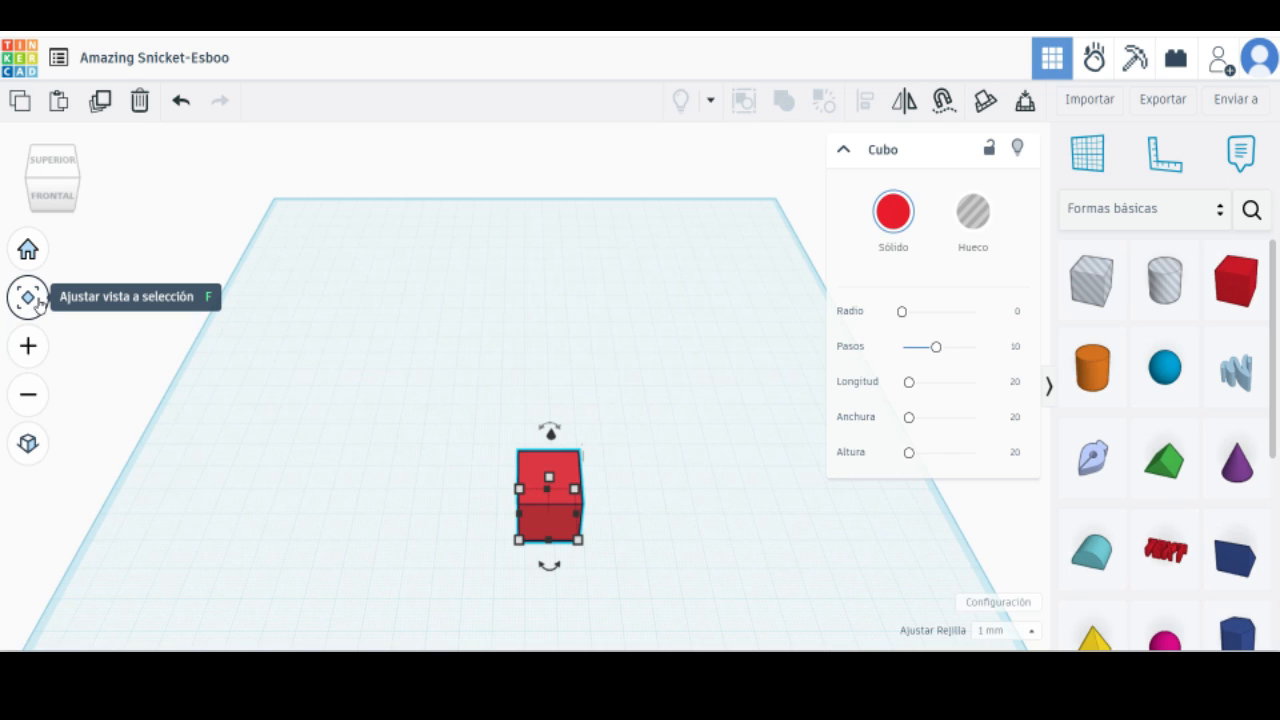
pyautogui.click(36, 300)
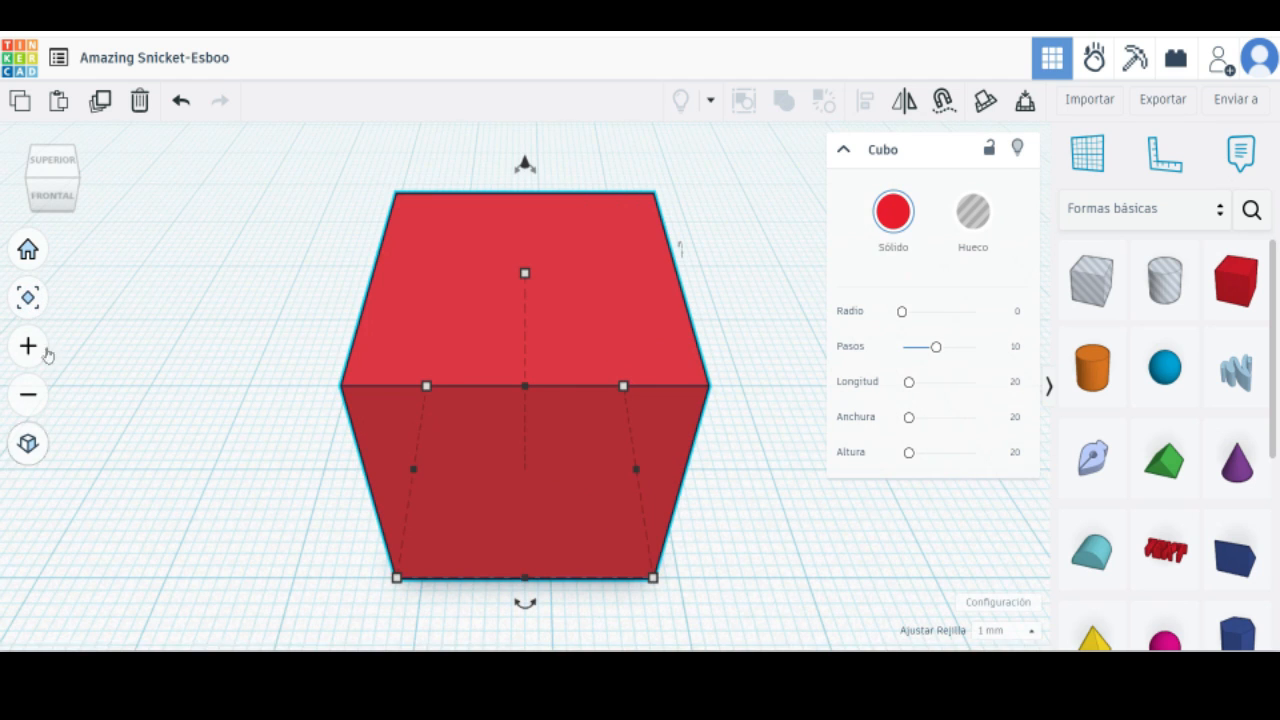
pyautogui.click(27, 249)
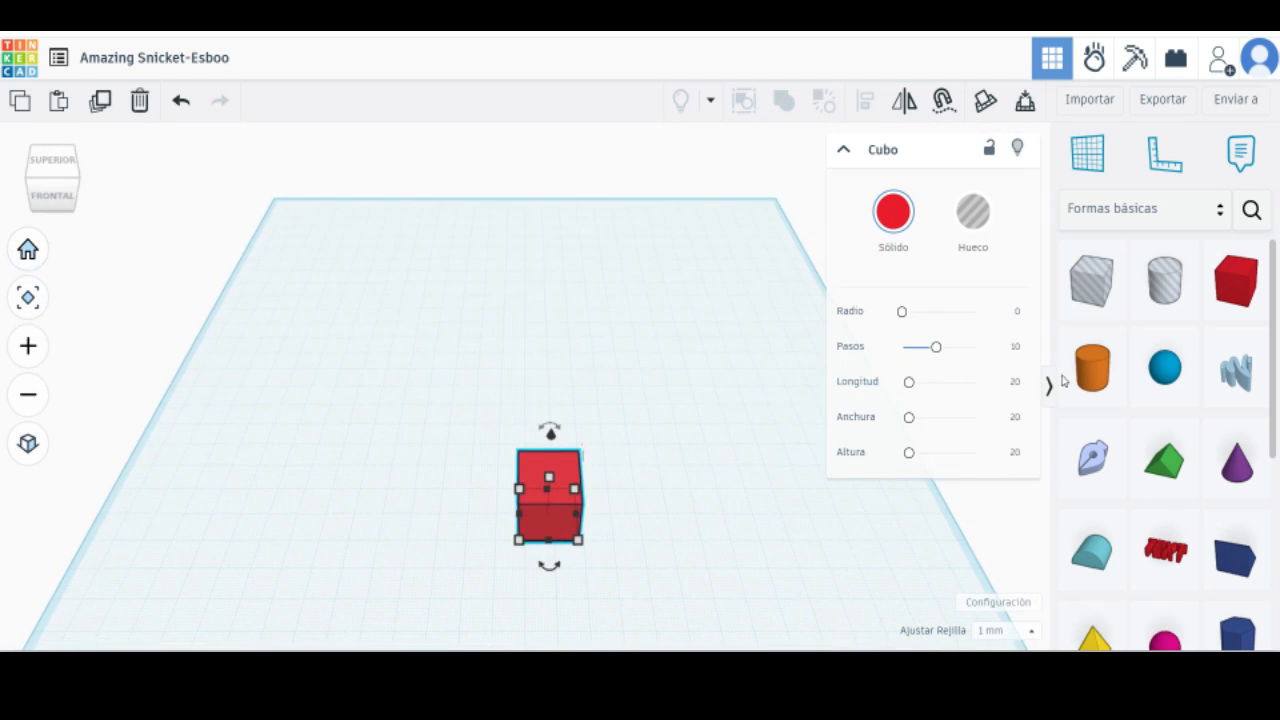
# Add an orange cylinder in the back-left area of the workplane and inspect the cylinder and the red box close up.
pyautogui.moveTo(1069, 374); pyautogui.dragTo(380, 335)
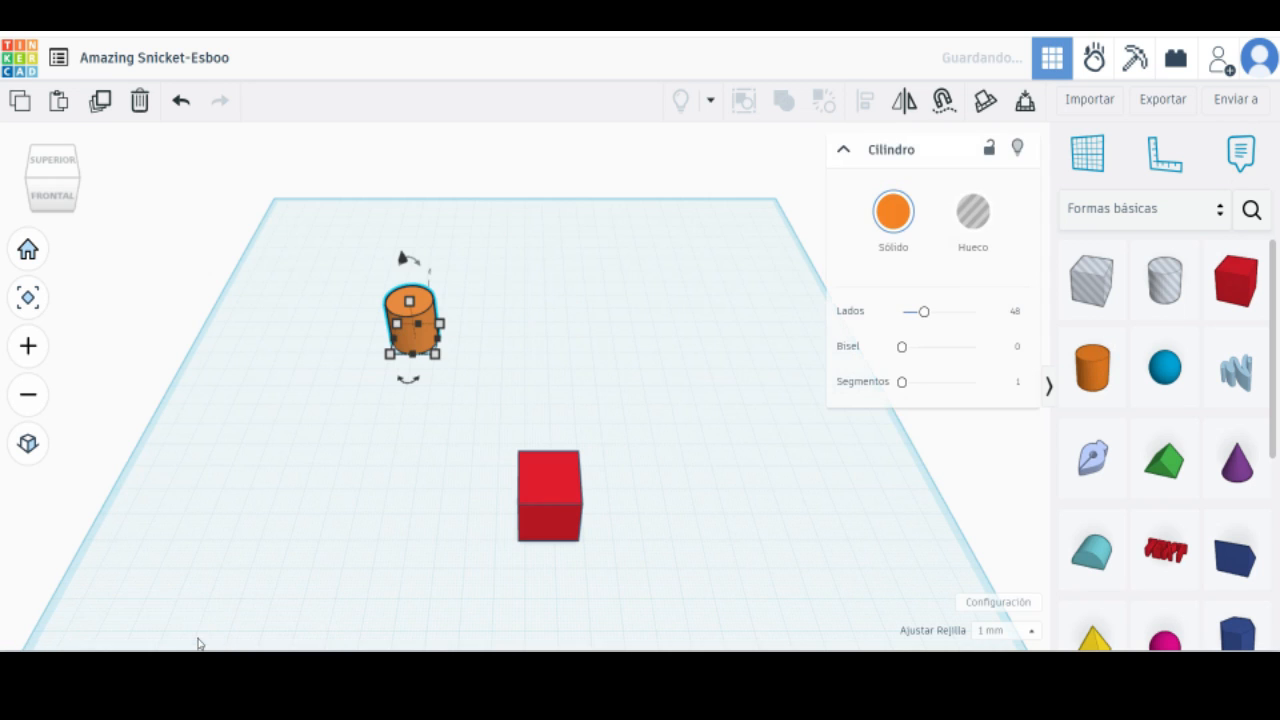
pyautogui.click(28, 300)
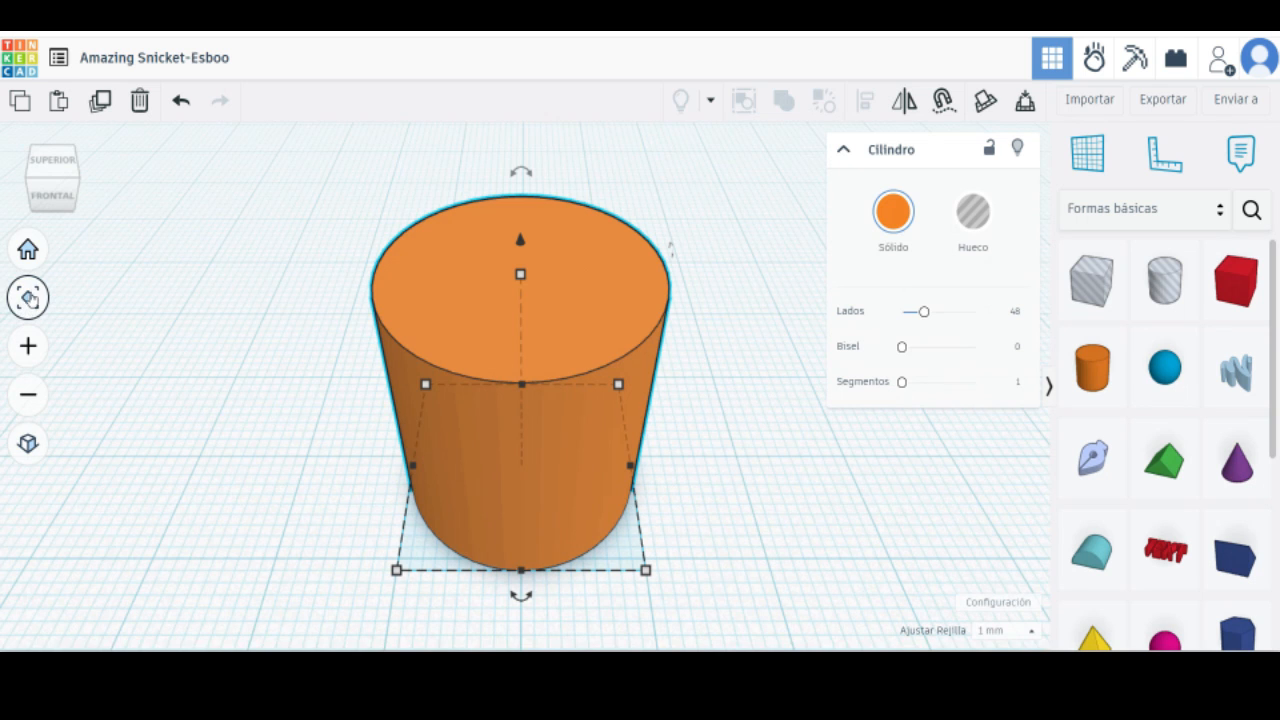
pyautogui.click(28, 249)
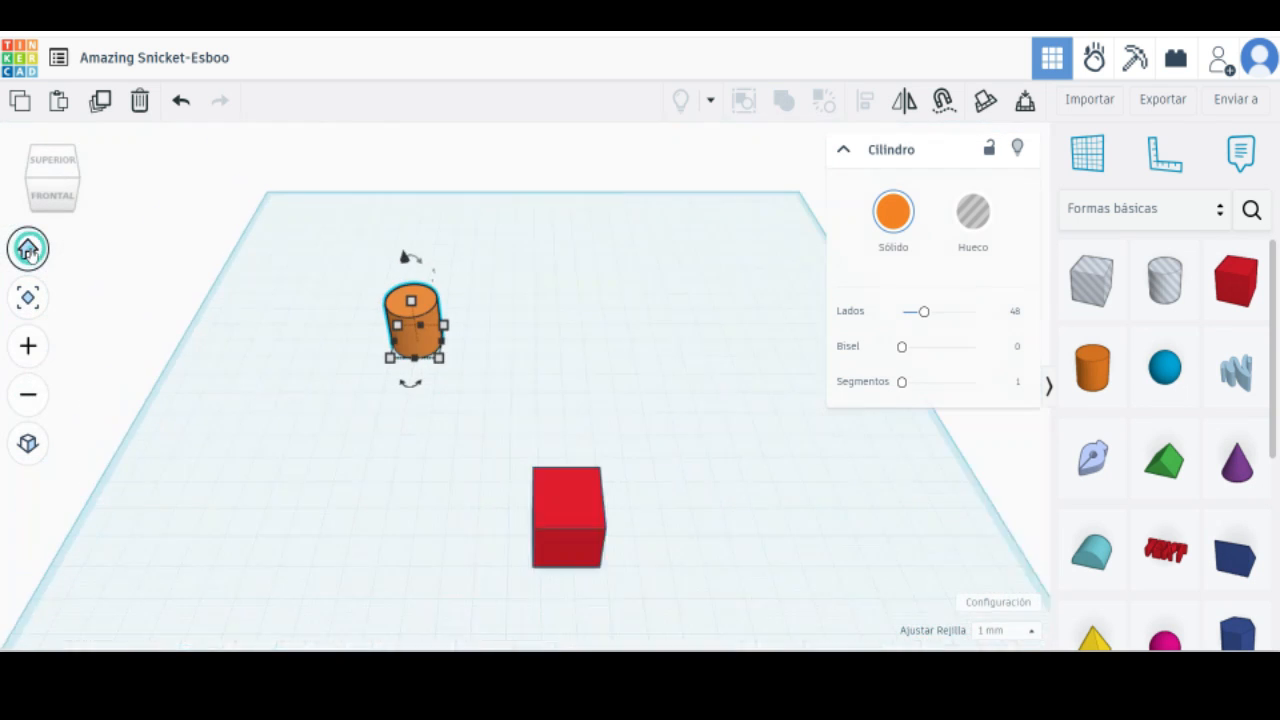
pyautogui.click(559, 491)
pyautogui.click(28, 298)
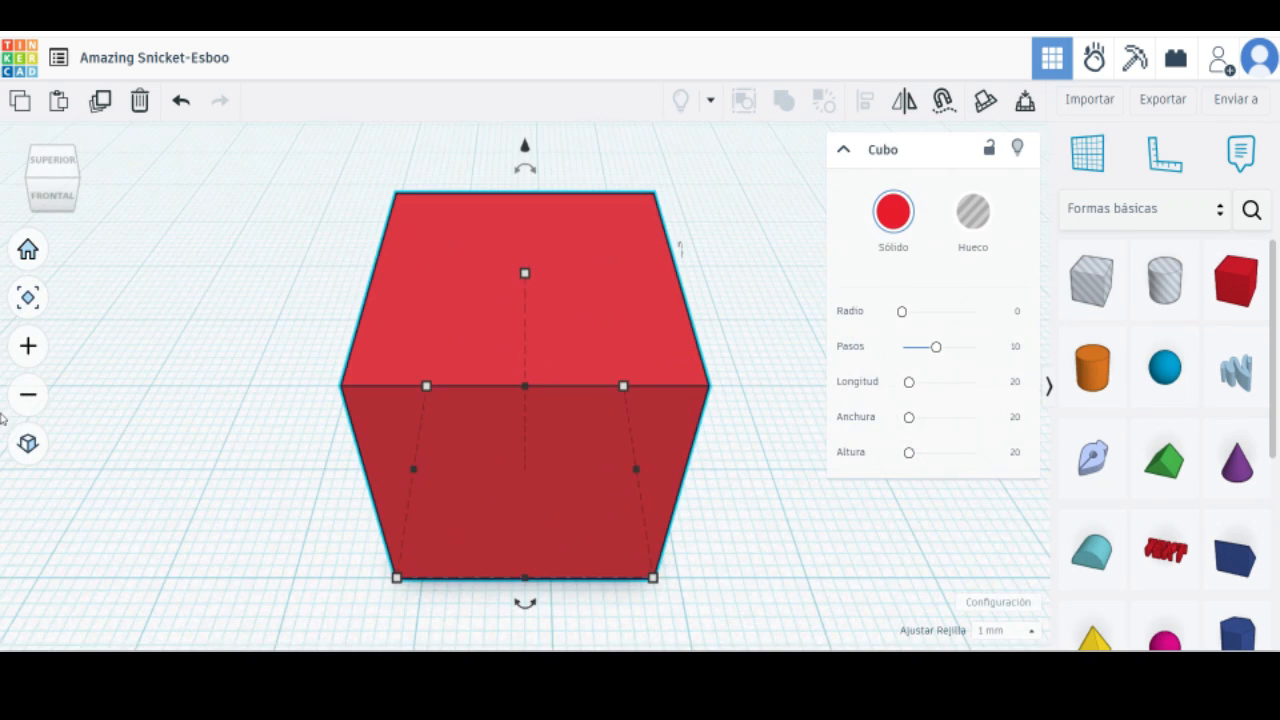
# Inspect the red box and orange cylinder from the home view at different zoom levels and in orthographic projection, ending in perspective.
pyautogui.click(27, 250)
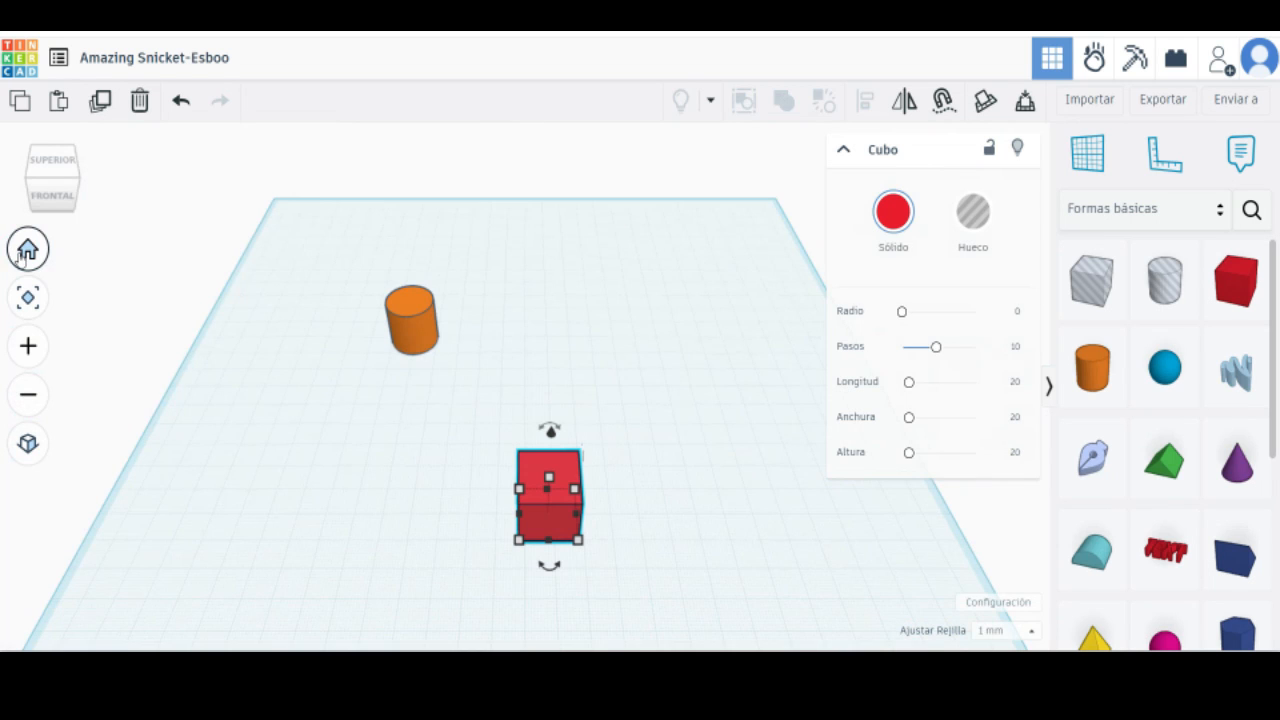
pyautogui.click(28, 346)
pyautogui.click(28, 346)
pyautogui.click(28, 346)
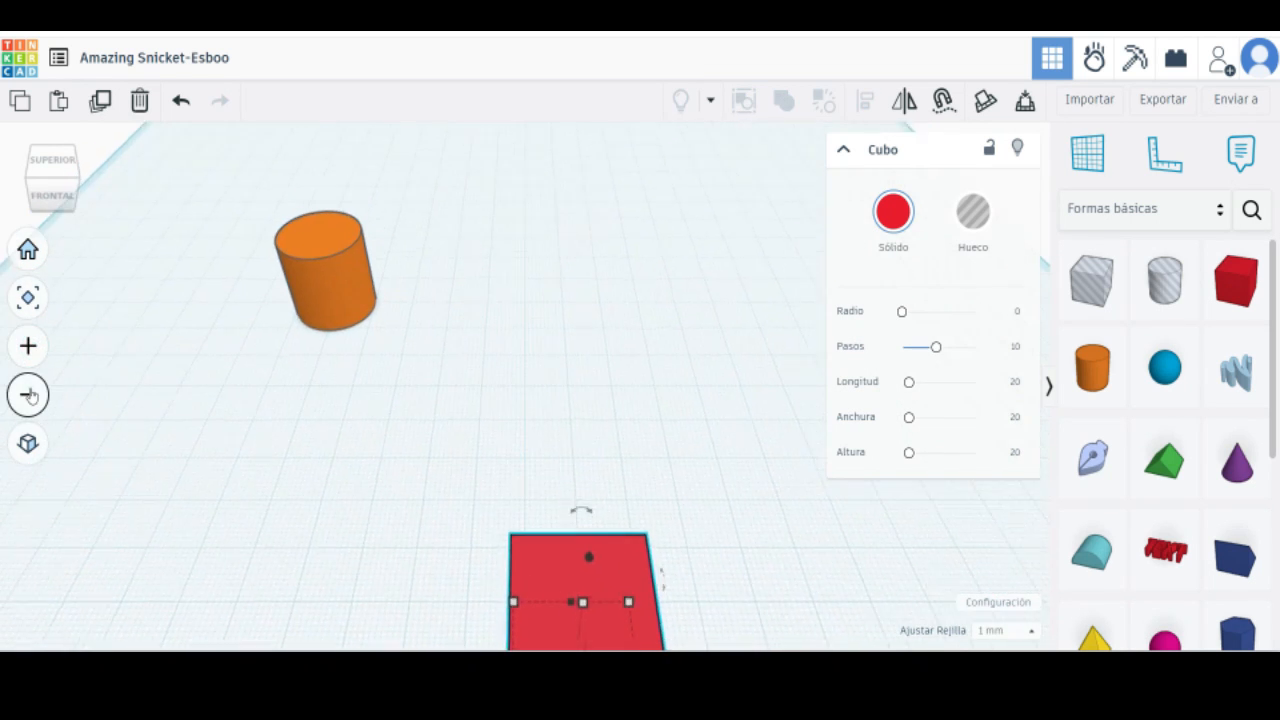
pyautogui.click(28, 394)
pyautogui.click(28, 394)
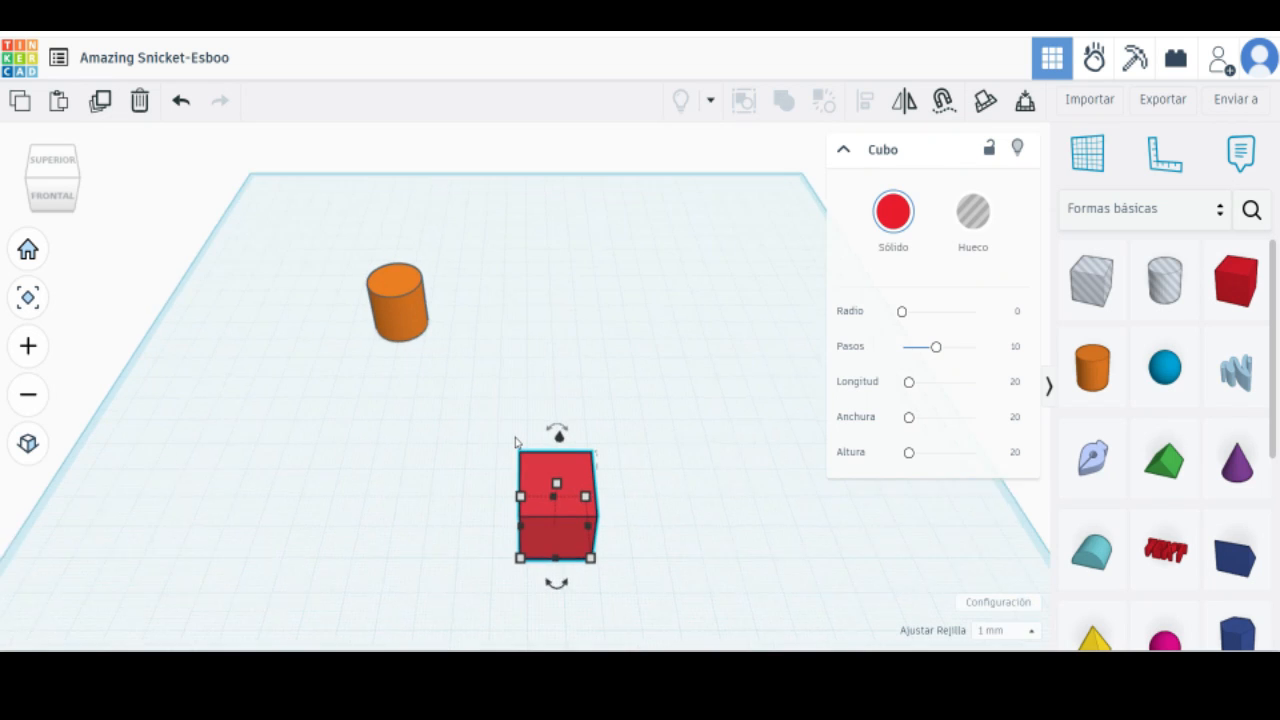
pyautogui.scroll(-4, 514, 442)
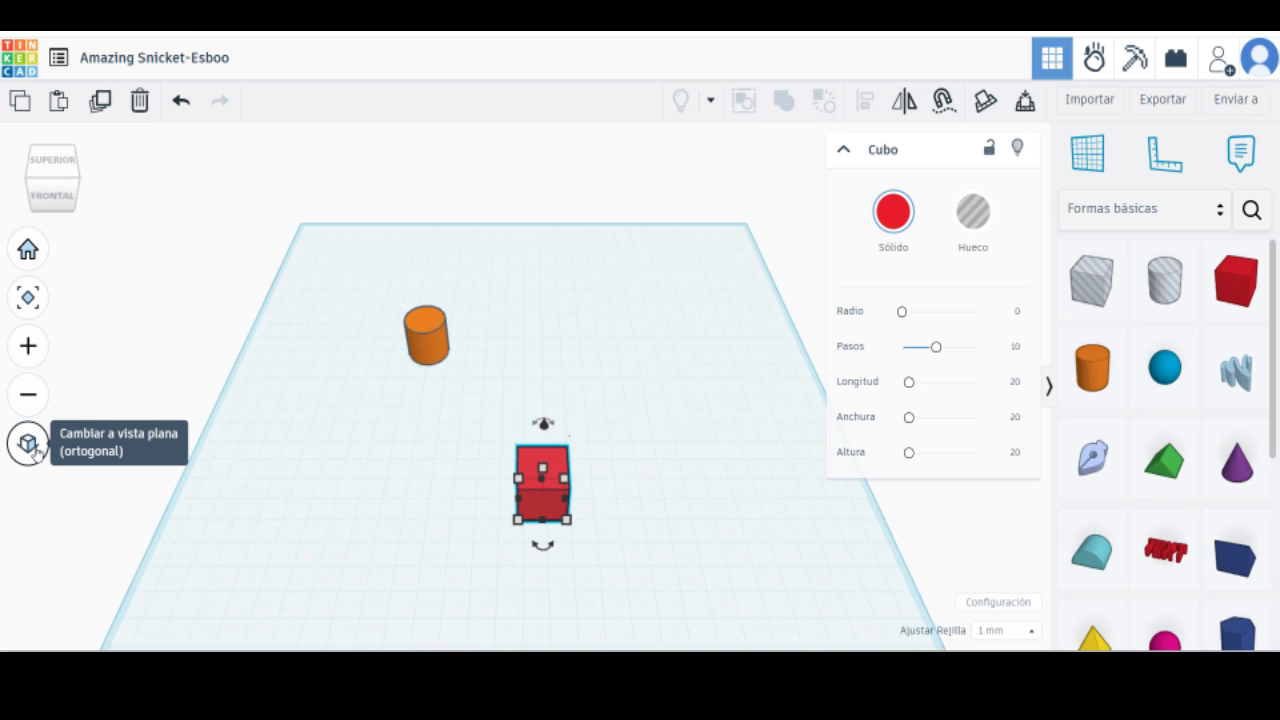
pyautogui.click(29, 444)
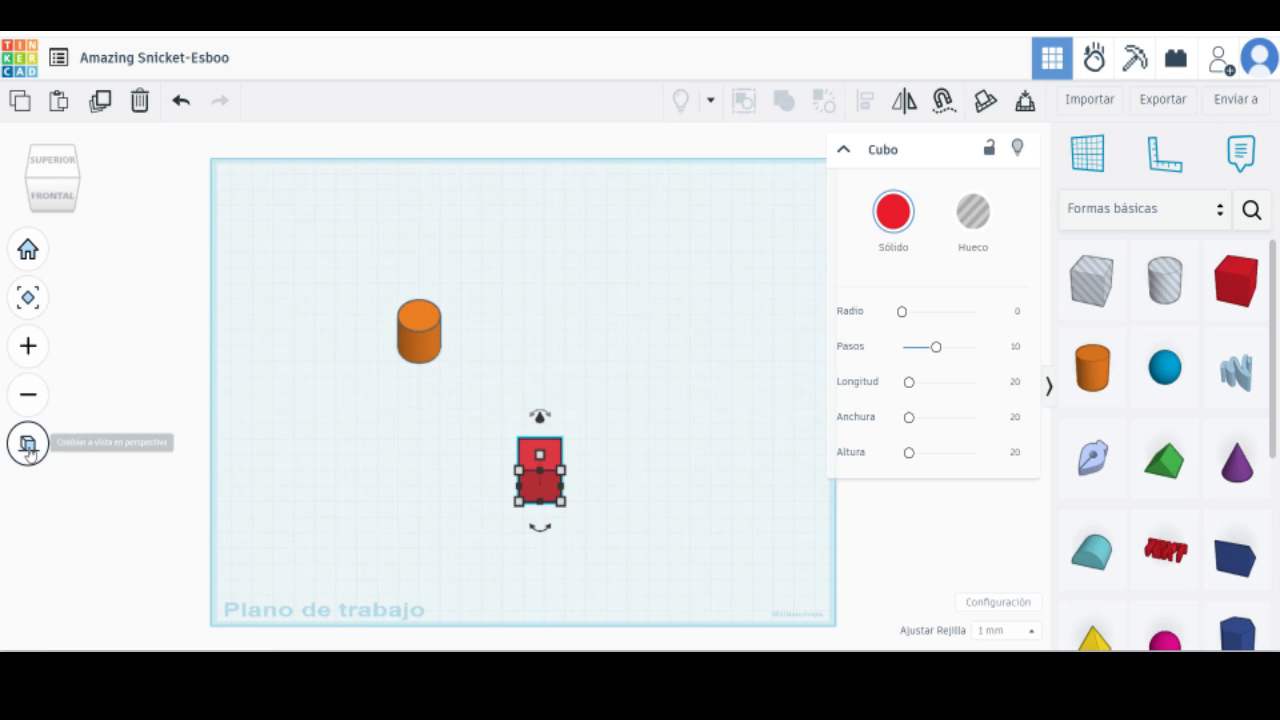
pyautogui.click(28, 445)
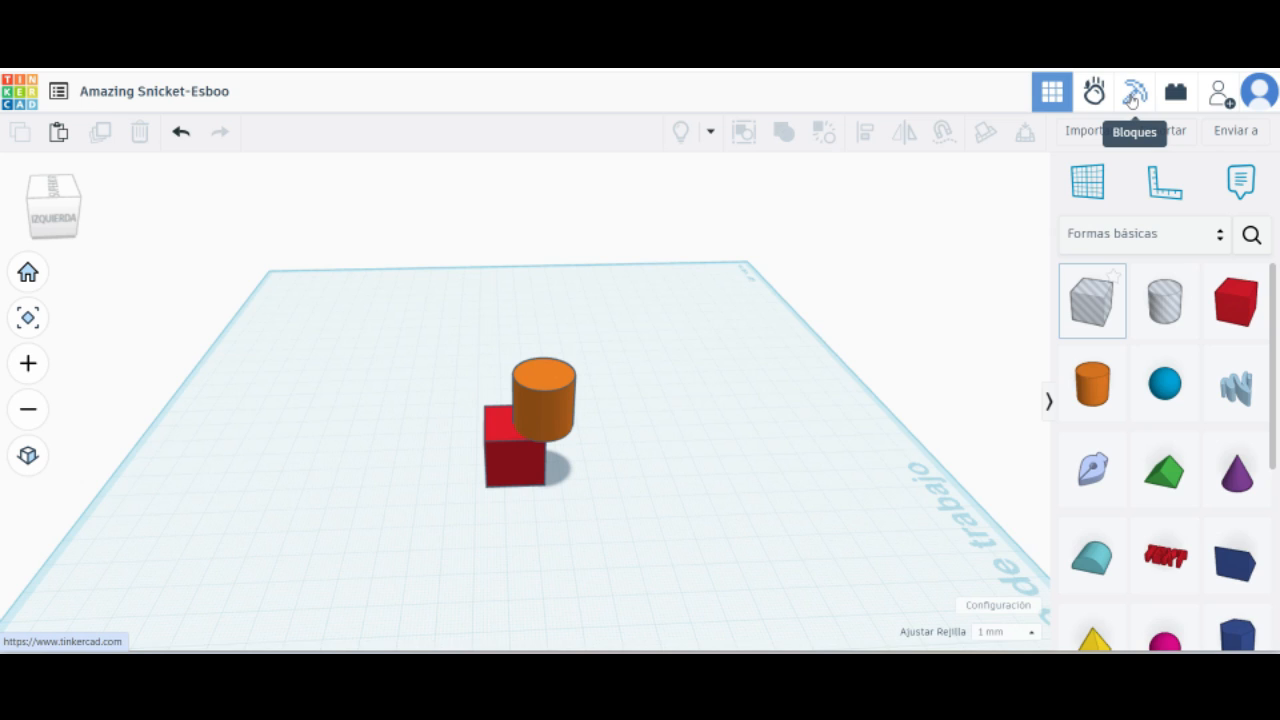
# View the design as blocks and as bricks.
pyautogui.click(1133, 95)
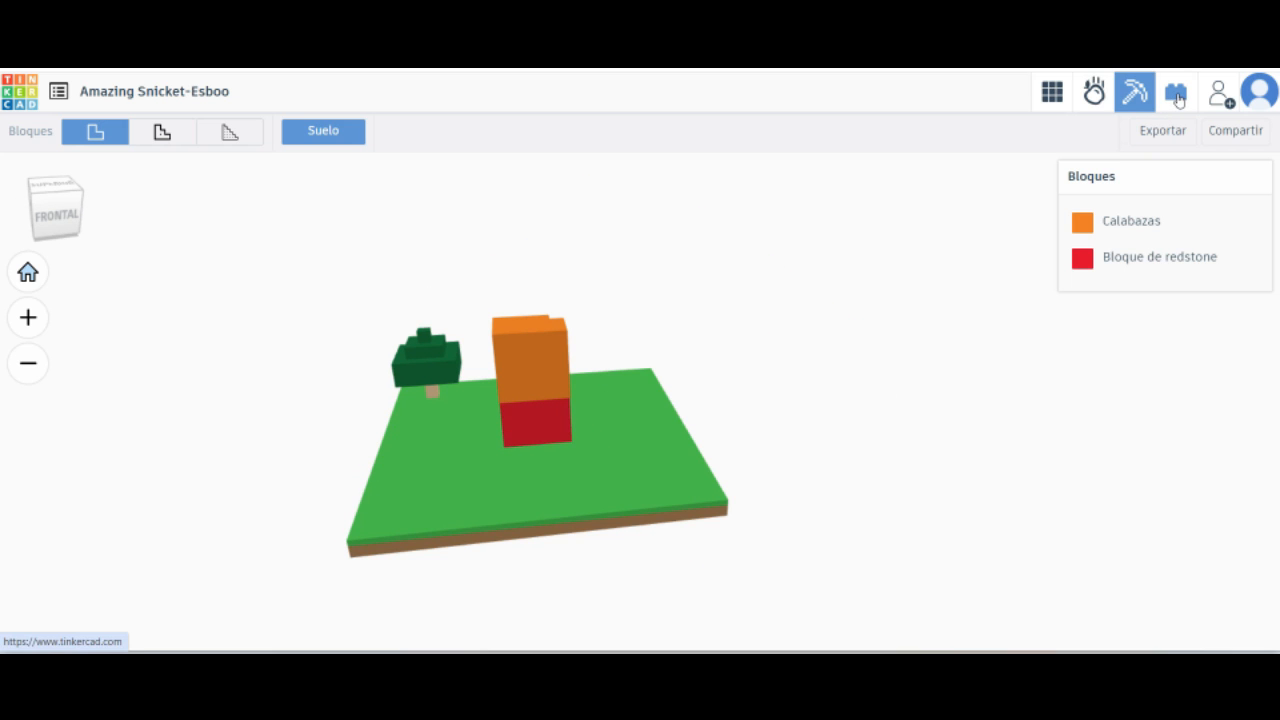
pyautogui.click(1177, 95)
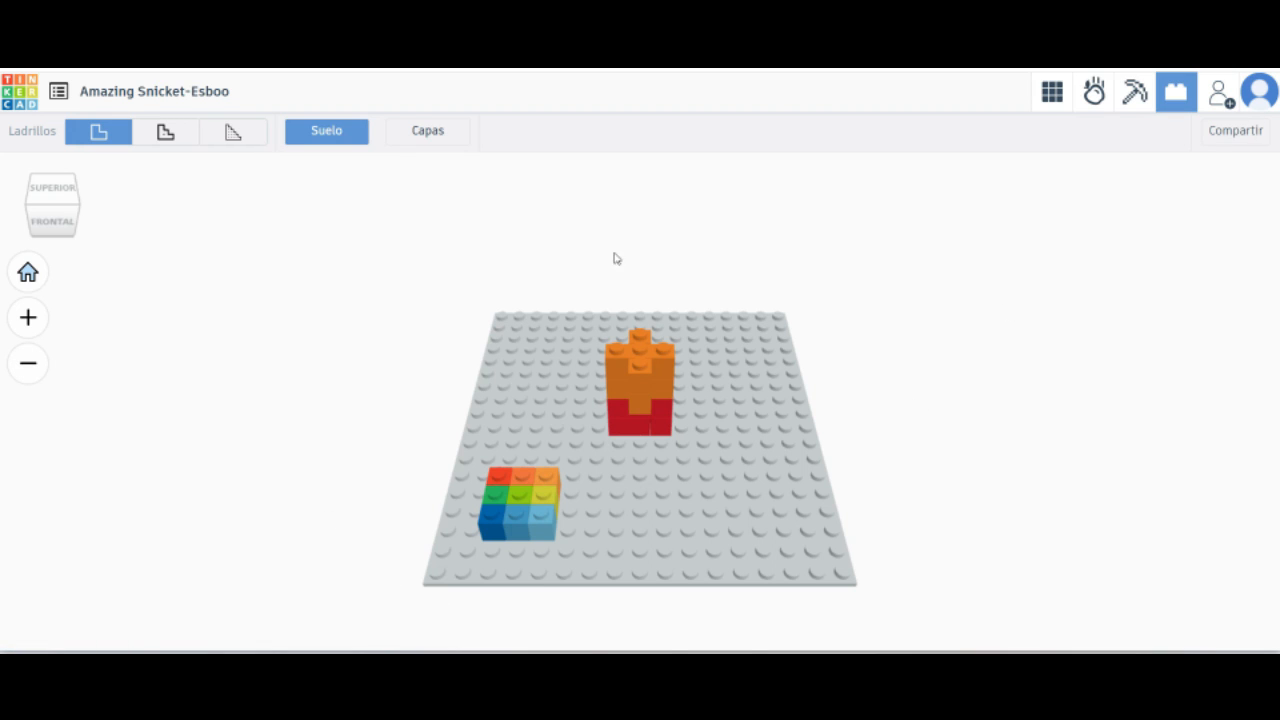
# Generate a new collaboration link for the design and close the collaboration dialog.
pyautogui.click(1222, 98)
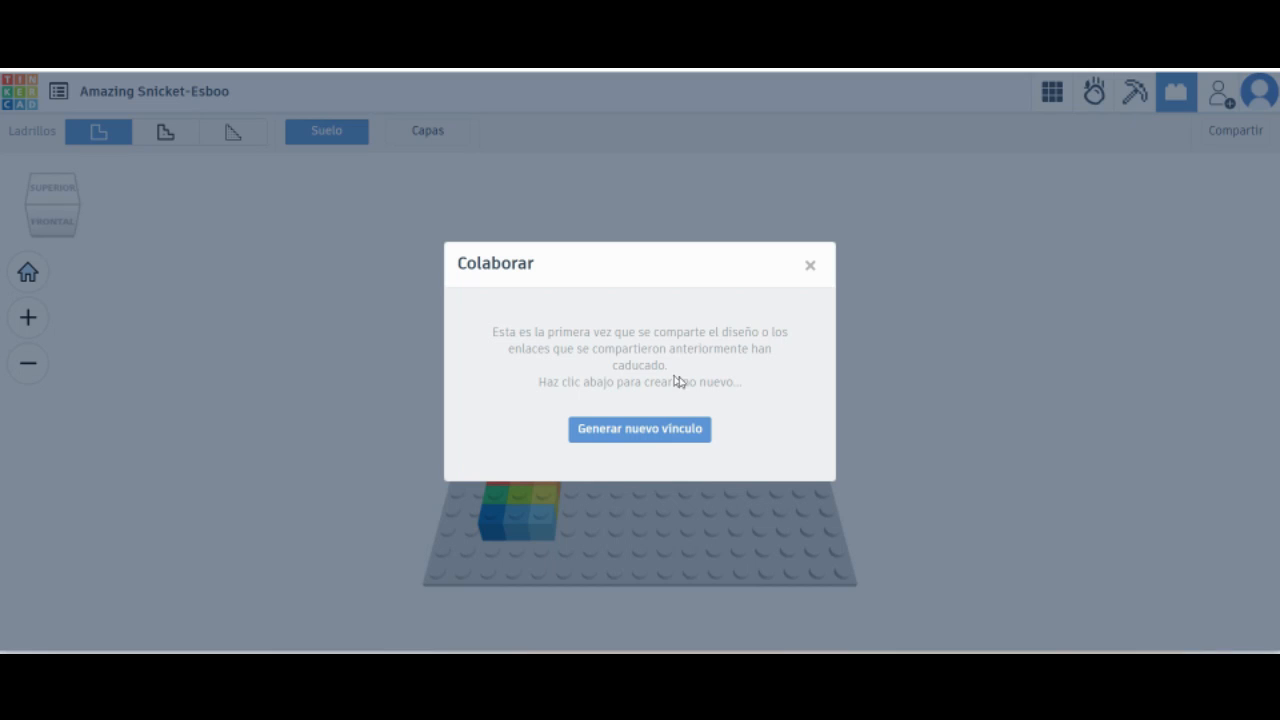
pyautogui.click(658, 438)
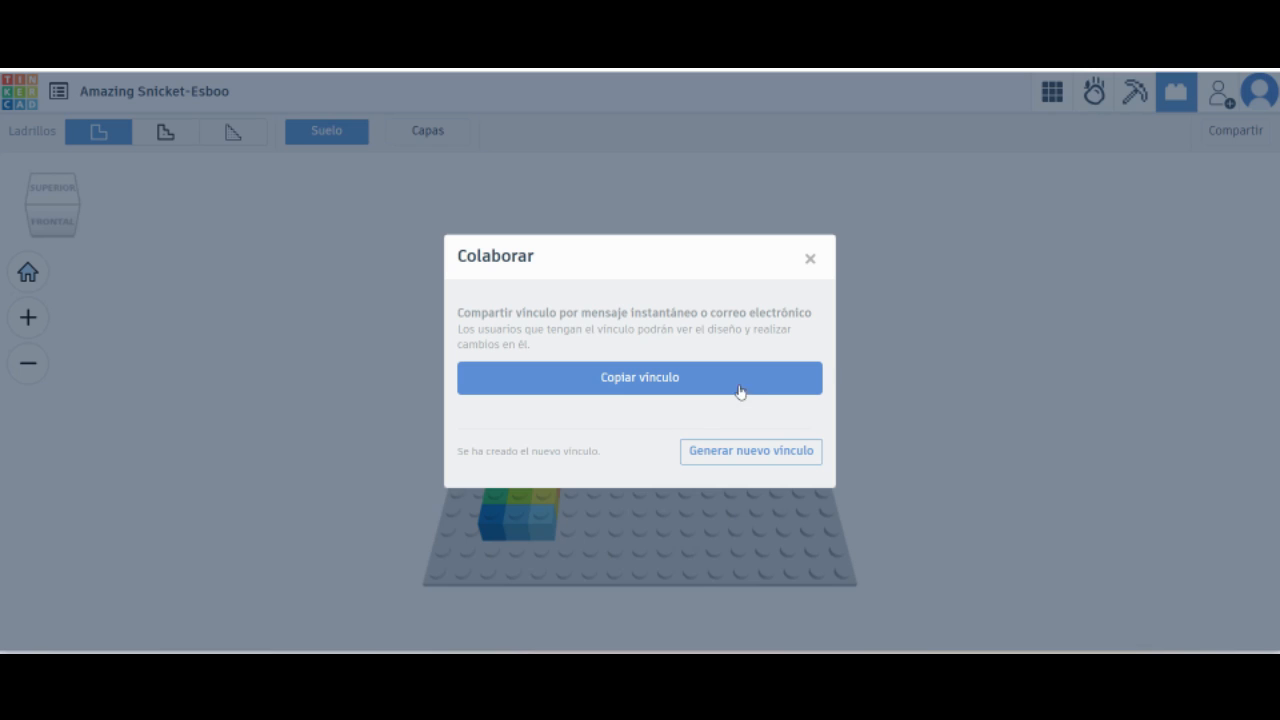
pyautogui.click(810, 262)
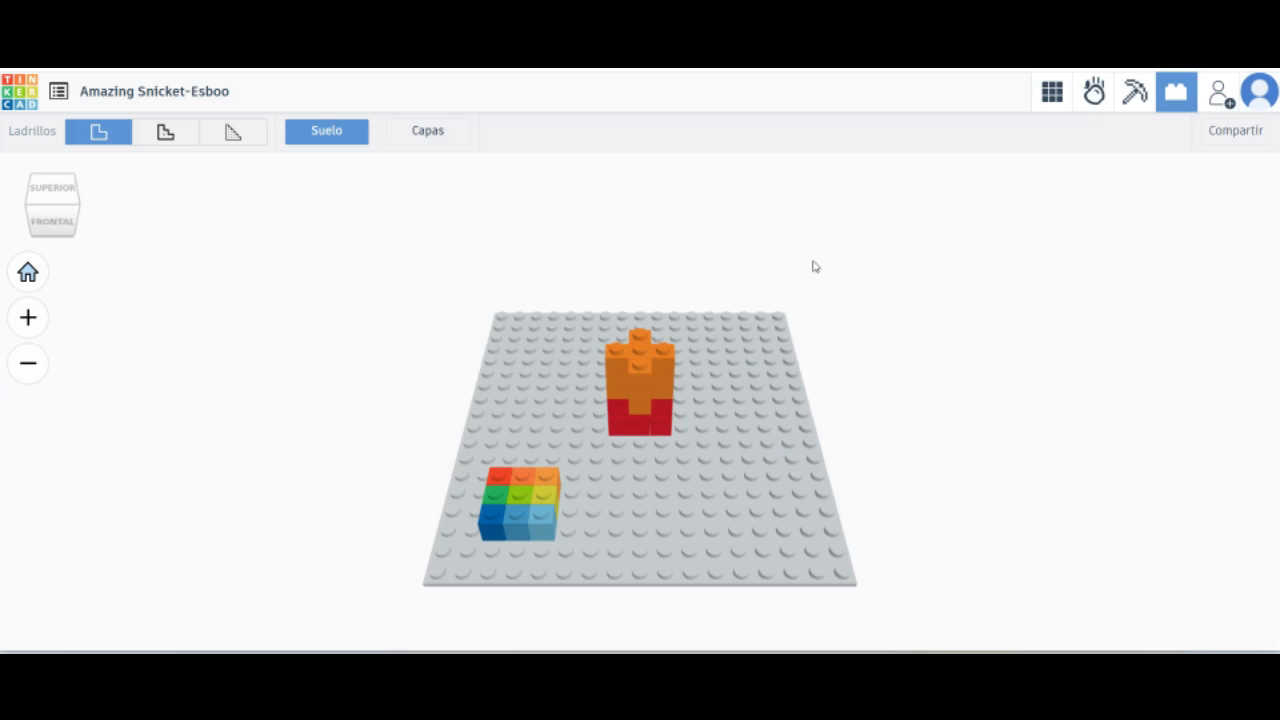
# Check the brick model's sharing options and return to the 3D design editor.
pyautogui.click(1240, 134)
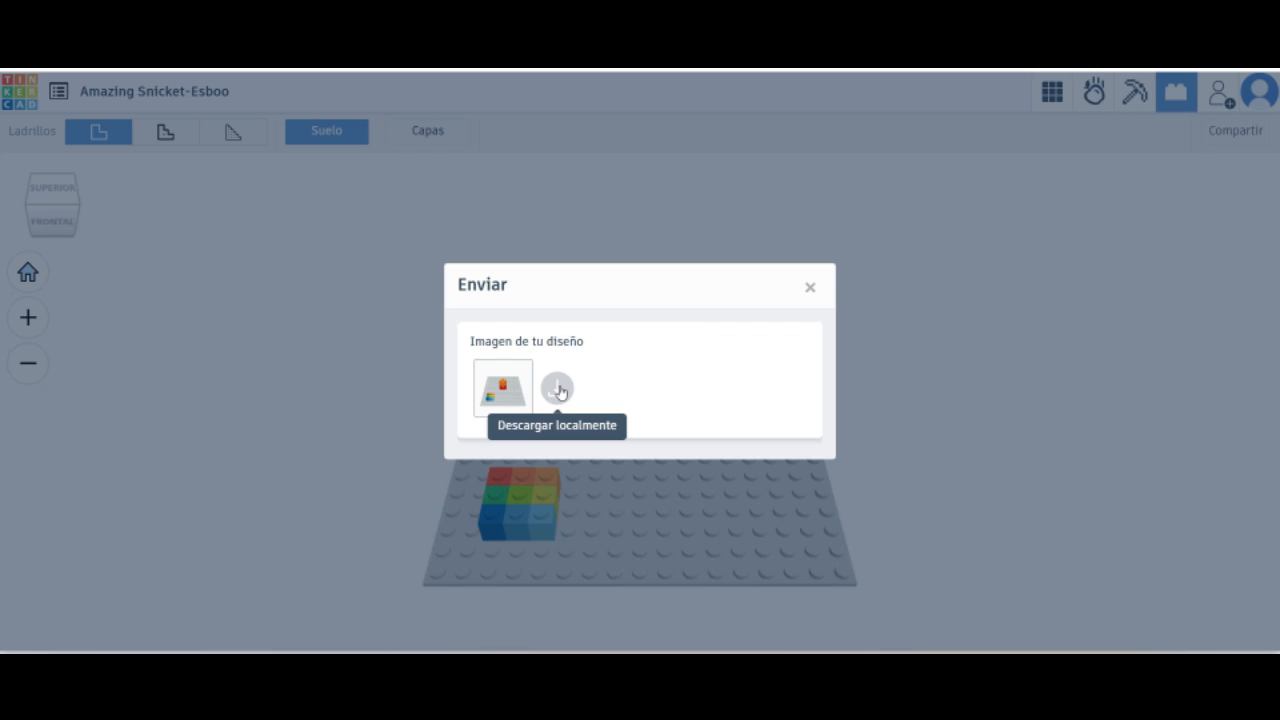
pyautogui.click(810, 287)
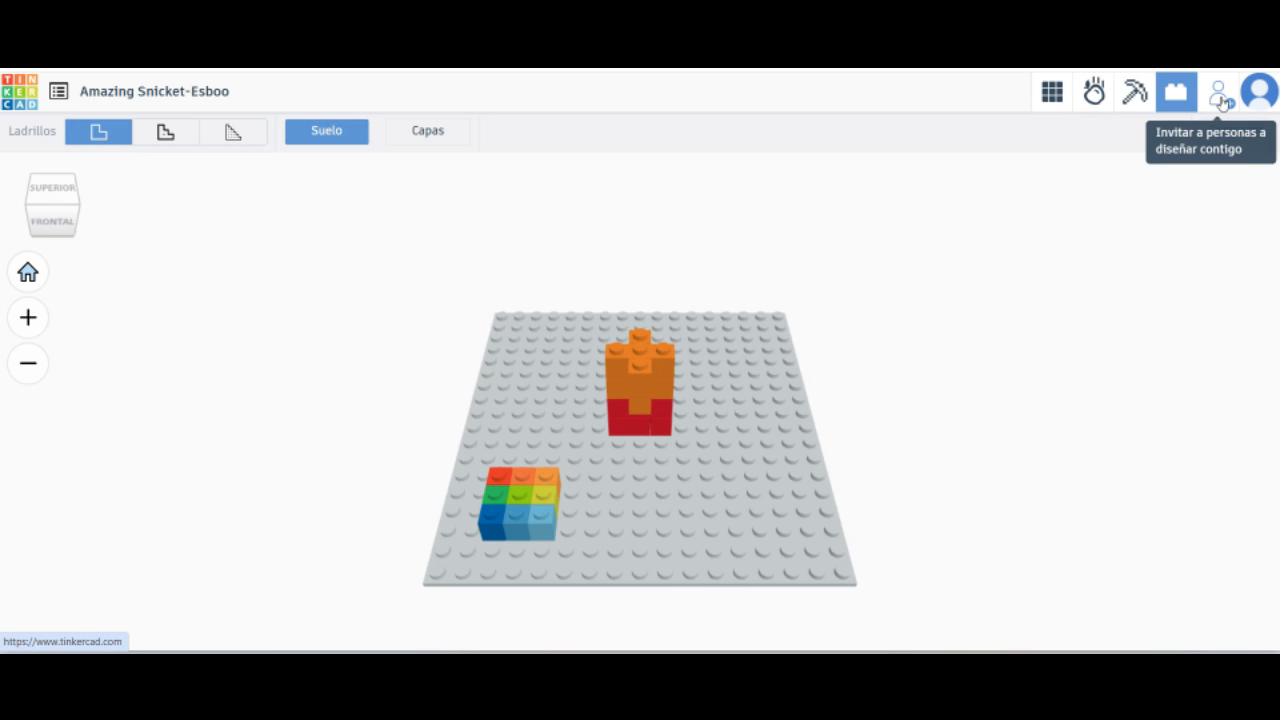
pyautogui.click(1052, 93)
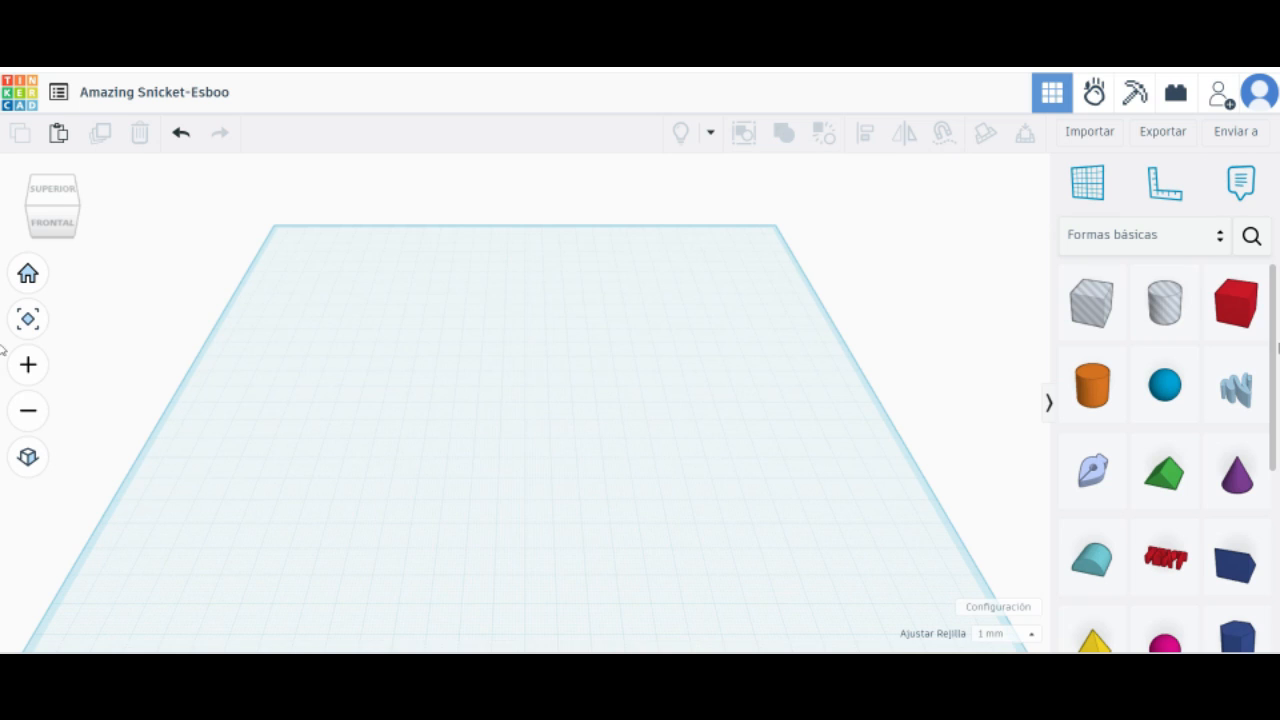
# Place a red box left of the workplane's centre and an orange cylinder to the right of it.
pyautogui.moveTo(1230, 298); pyautogui.dragTo(448, 403)
pyautogui.moveTo(1092, 384); pyautogui.dragTo(555, 440)
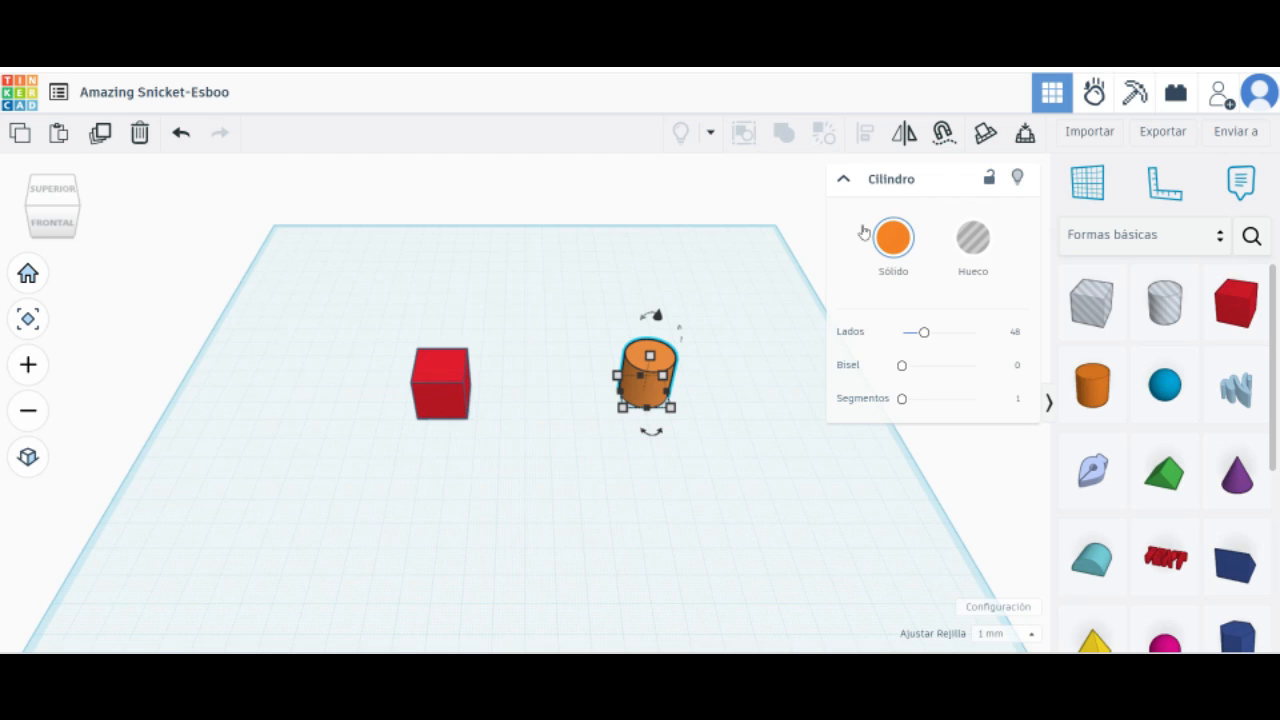
# Move the red box about 10 mm to the left and 13 mm toward the back of the workplane.
pyautogui.click(462, 376)
pyautogui.click(645, 357)
pyautogui.click(449, 373)
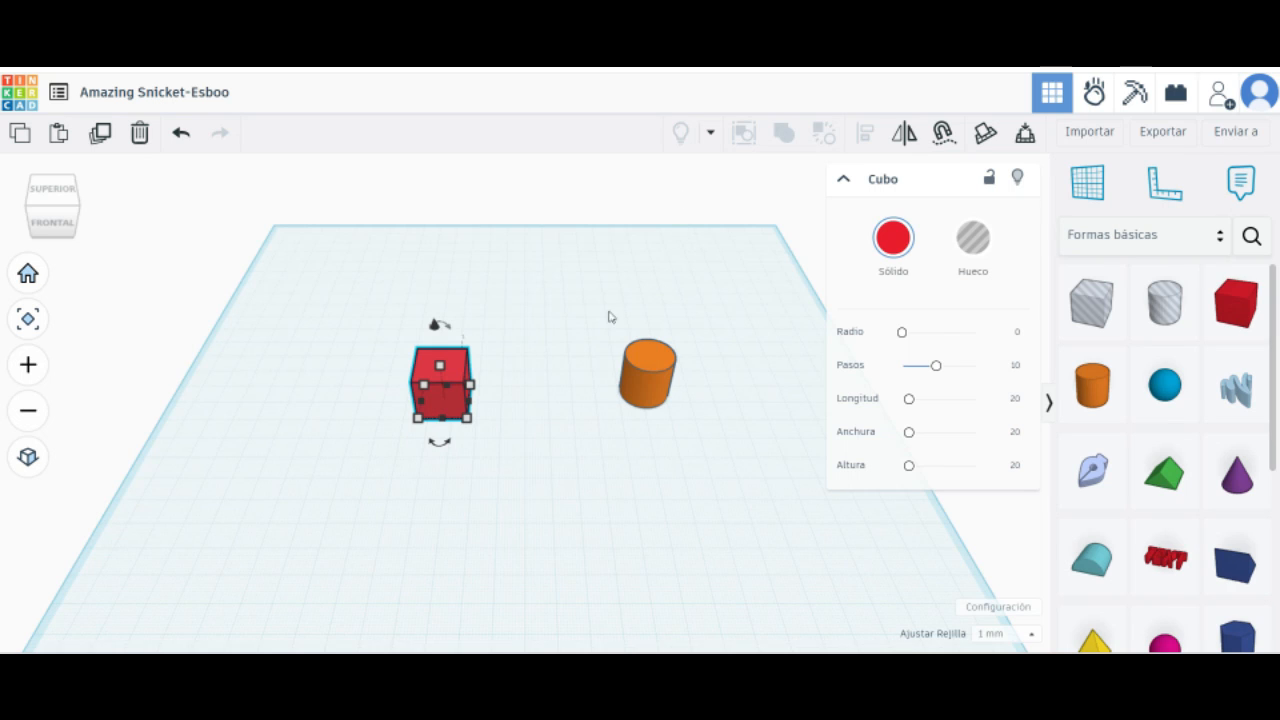
pyautogui.moveTo(433, 360); pyautogui.dragTo(412, 340)
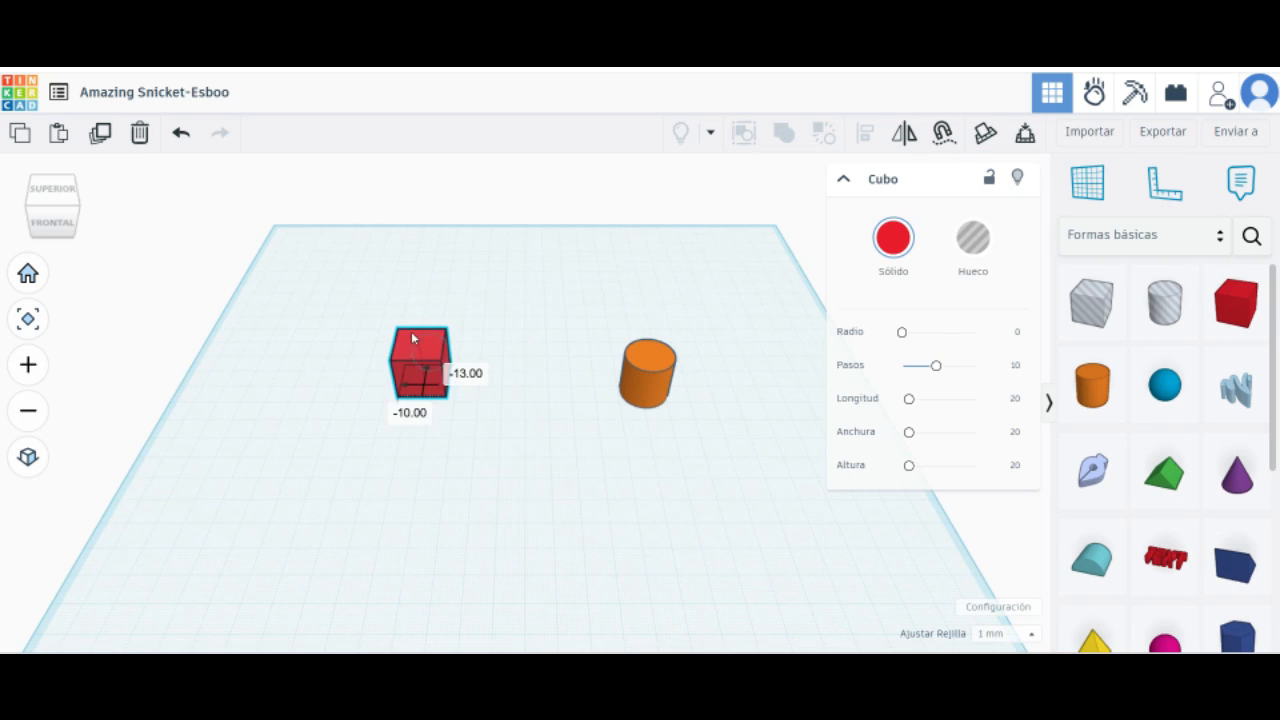
# Change the red box's solid colour to the preset bright yellow.
pyautogui.click(884, 246)
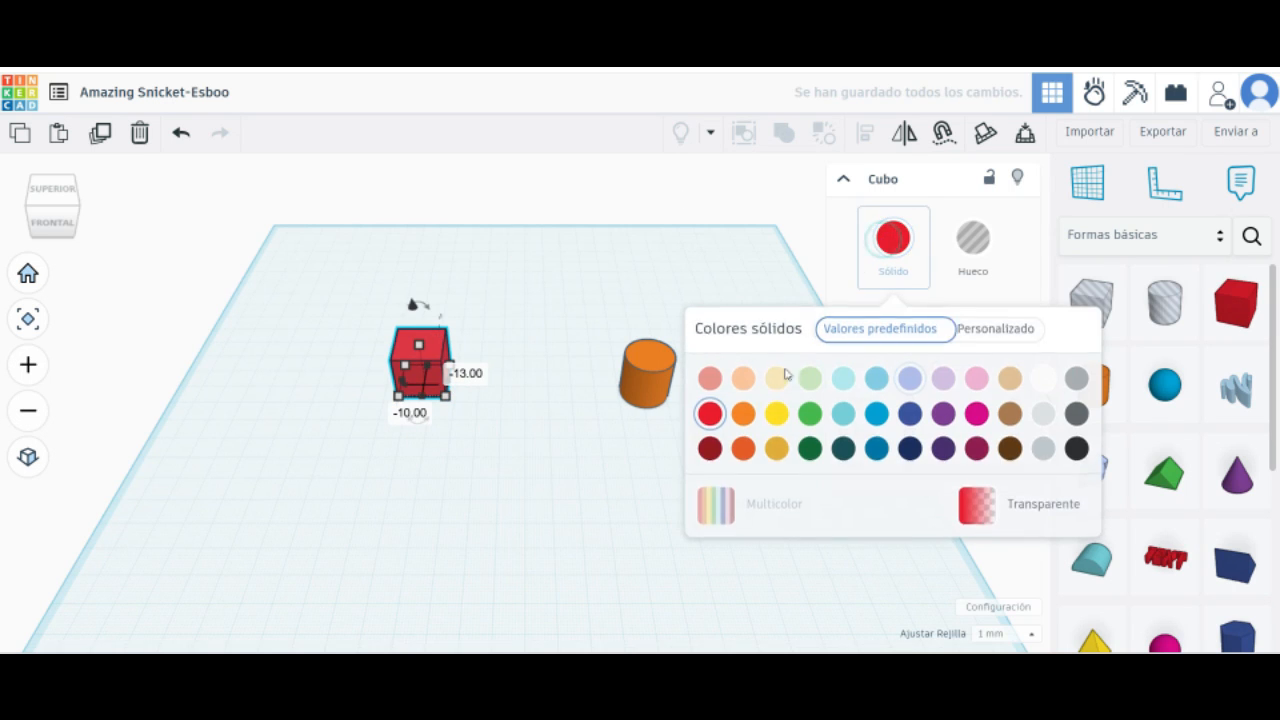
pyautogui.click(776, 412)
pyautogui.click(600, 280)
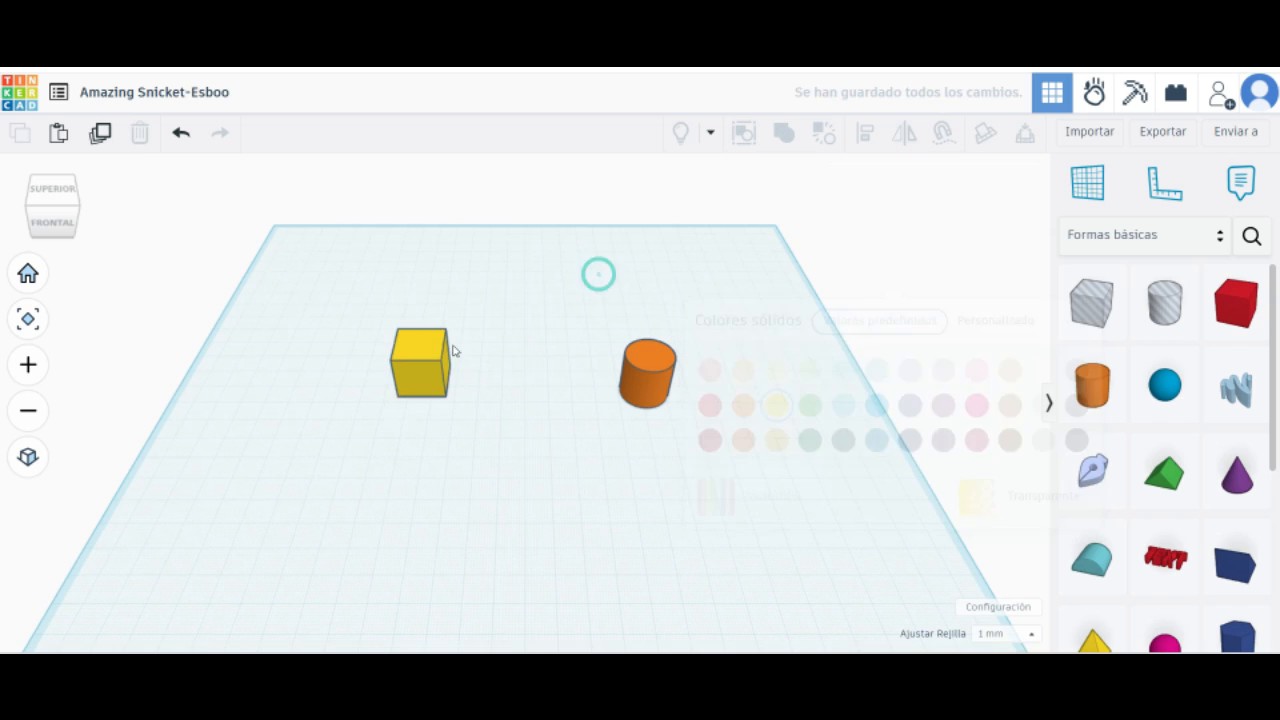
# Turn the yellow box into a hole, try its radius setting, and make it a solid again.
pyautogui.click(973, 240)
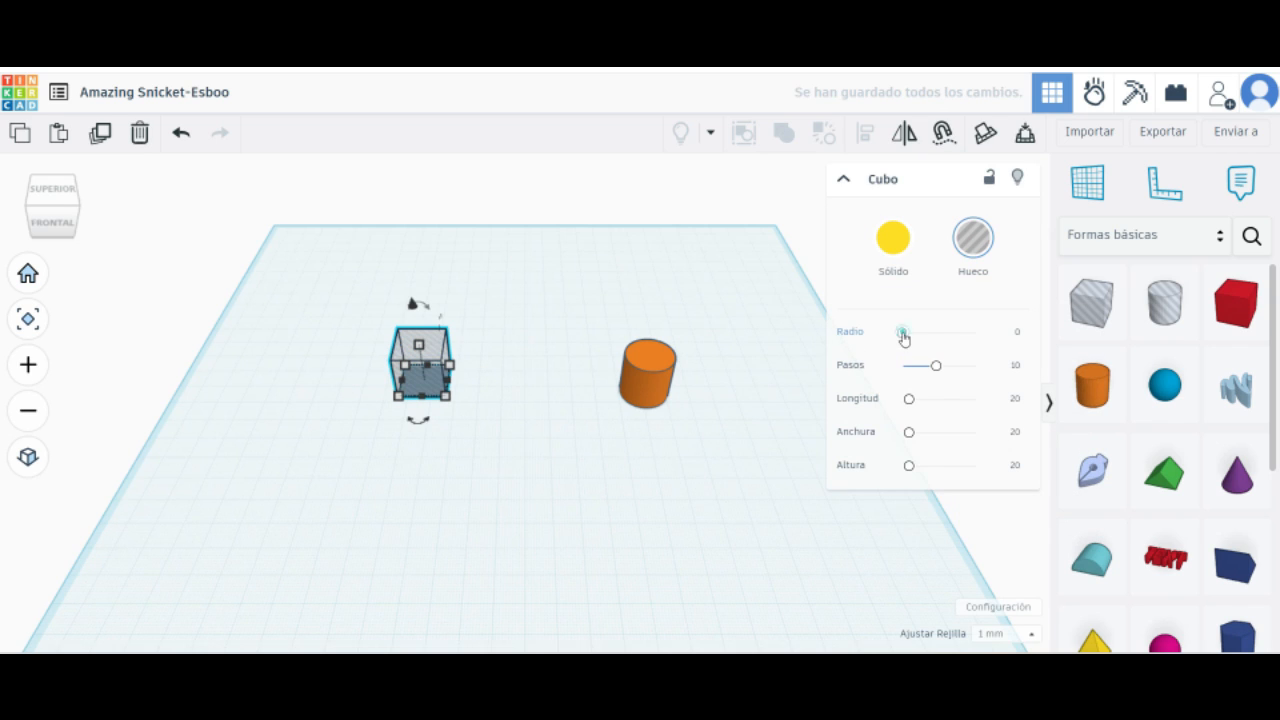
pyautogui.moveTo(903, 333); pyautogui.dragTo(863, 343)
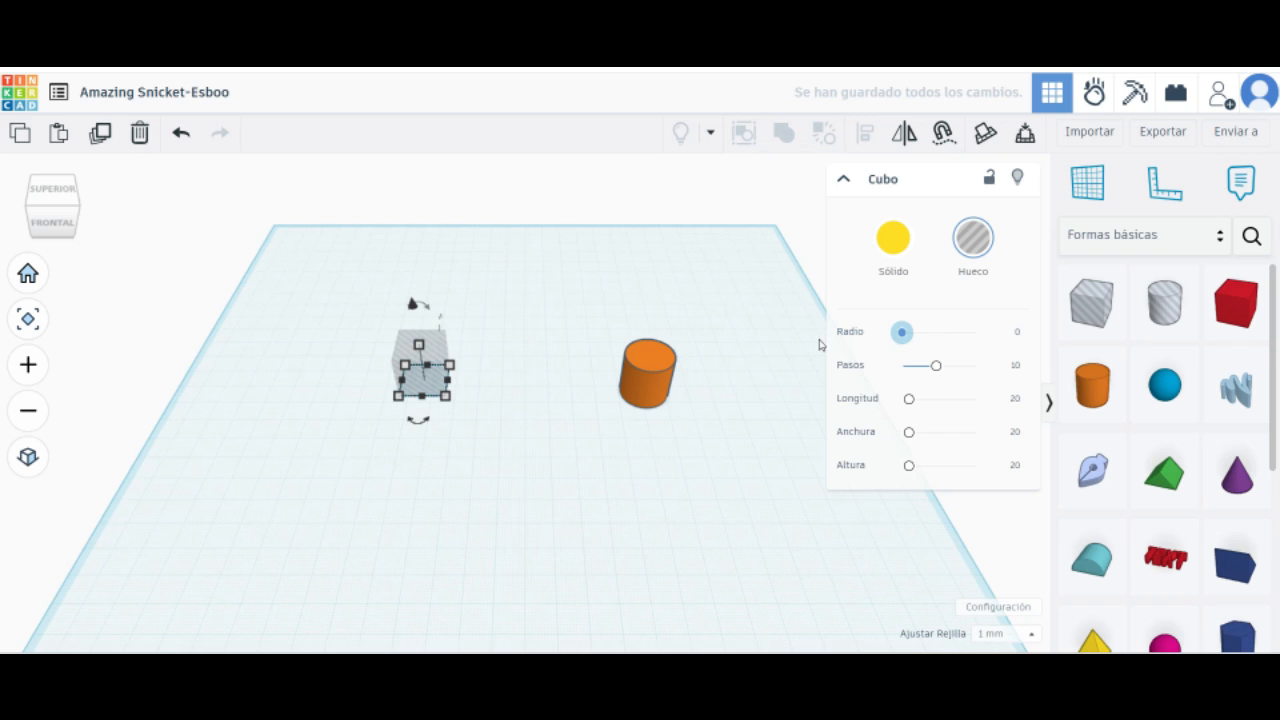
pyautogui.click(900, 285)
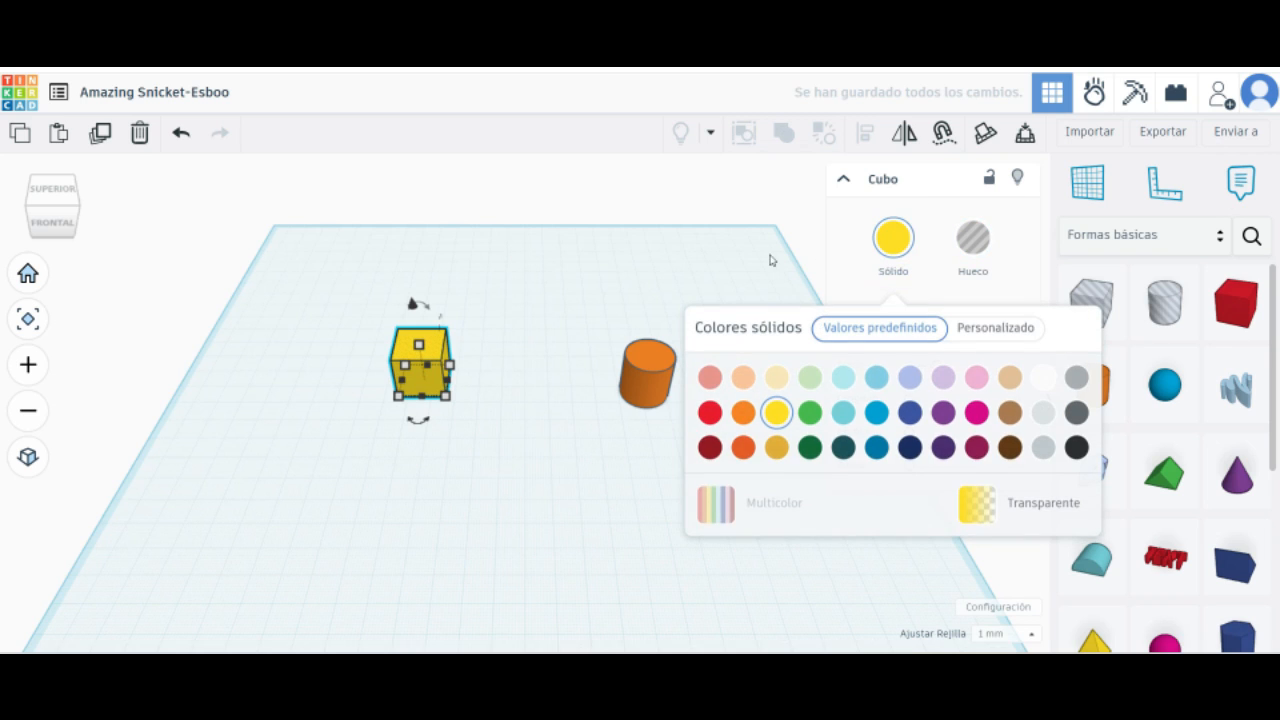
pyautogui.click(730, 272)
# Resize the yellow box to about 45 mm long, 38 mm wide and 26.5 mm high.
pyautogui.click(424, 347)
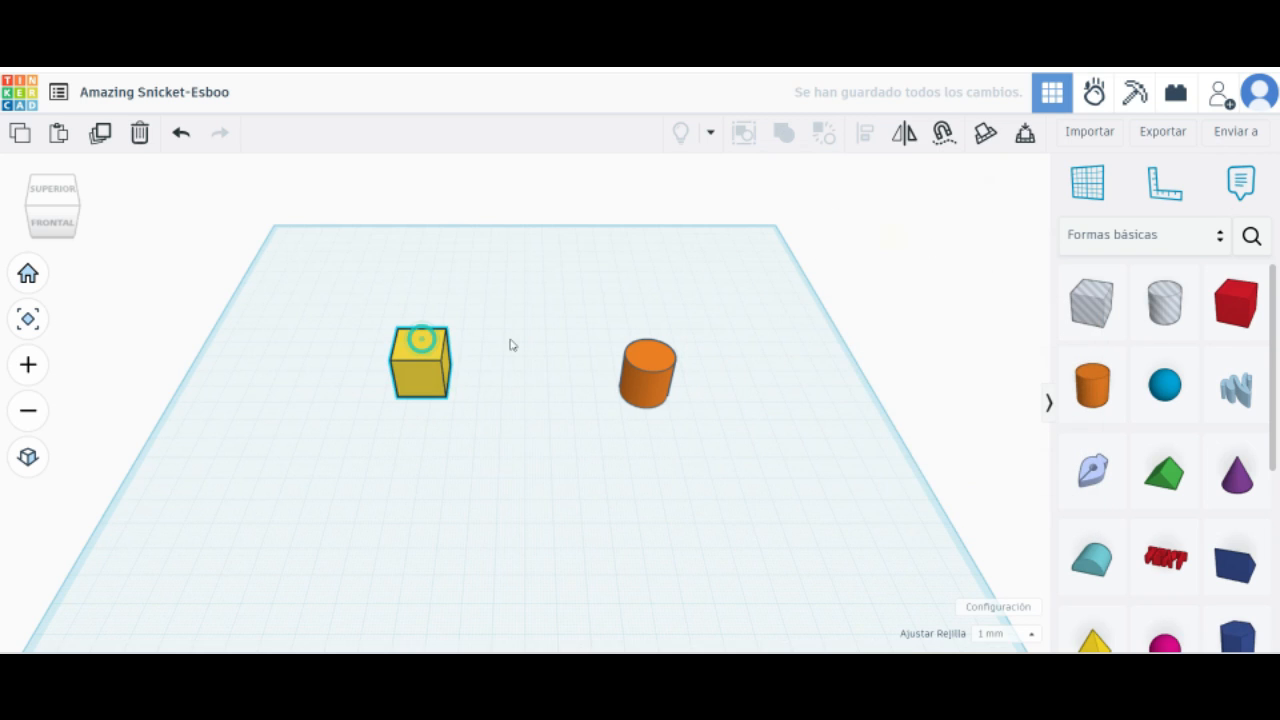
pyautogui.moveTo(912, 407); pyautogui.dragTo(927, 436)
pyautogui.moveTo(915, 435); pyautogui.dragTo(911, 465)
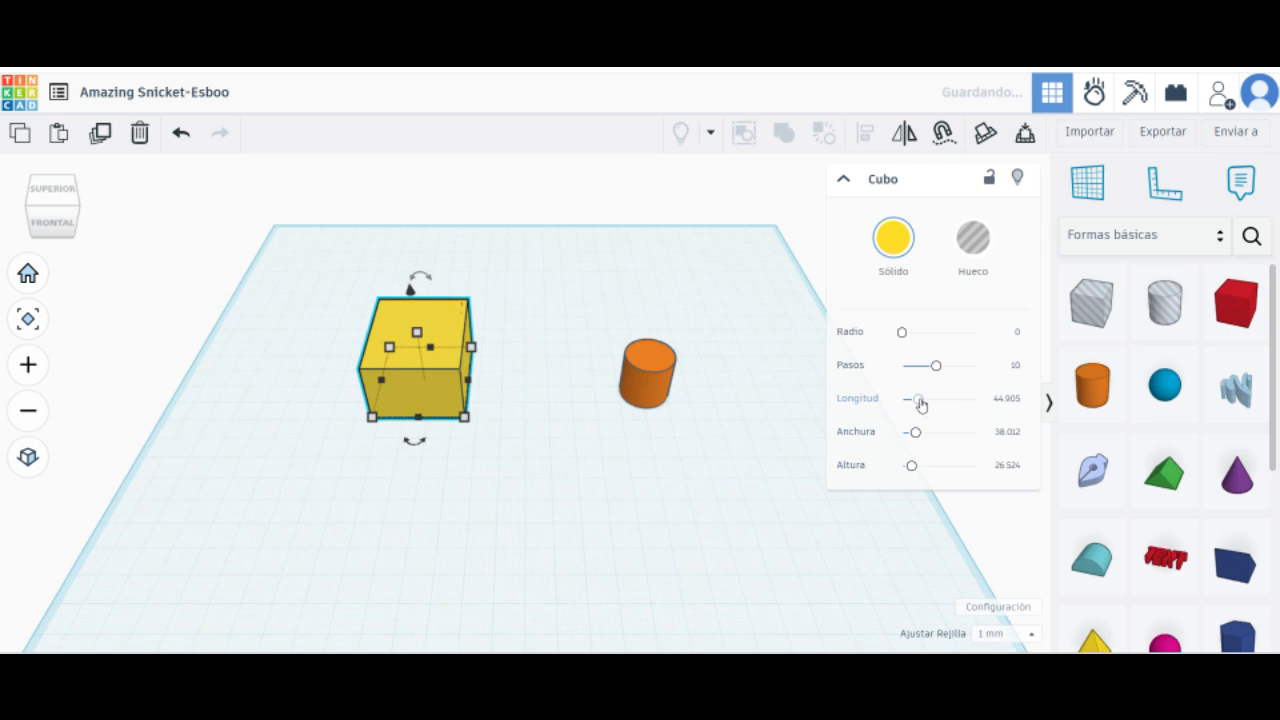
# Resize the yellow box's base to exactly 20 mm across and 47 mm front to back.
pyautogui.moveTo(417, 337); pyautogui.dragTo(456, 384)
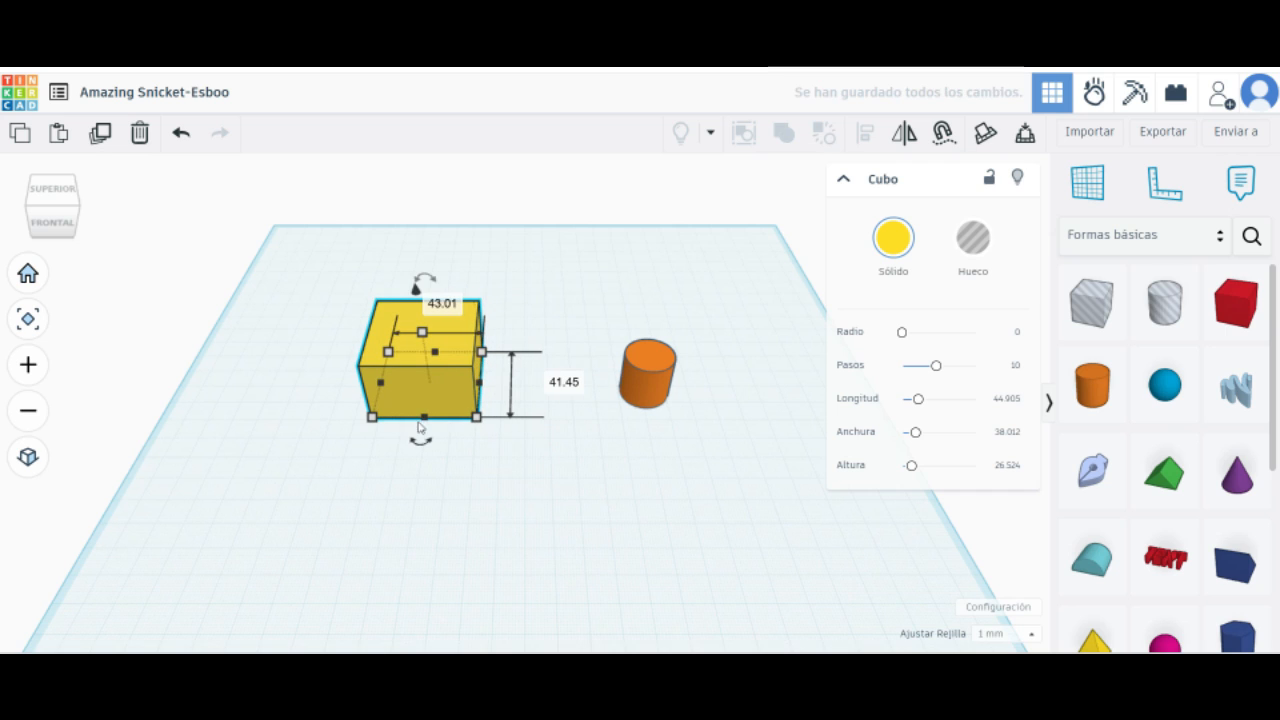
pyautogui.click(441, 305)
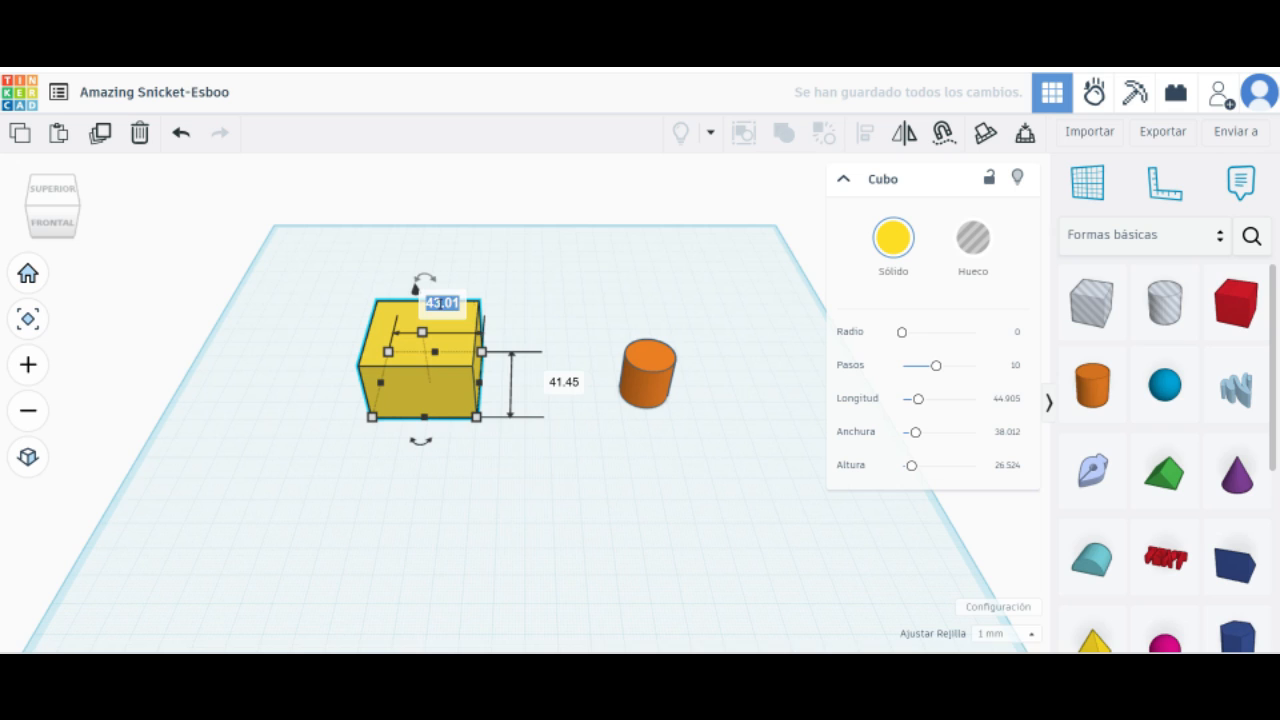
pyautogui.write('20')
pyautogui.press('Return')
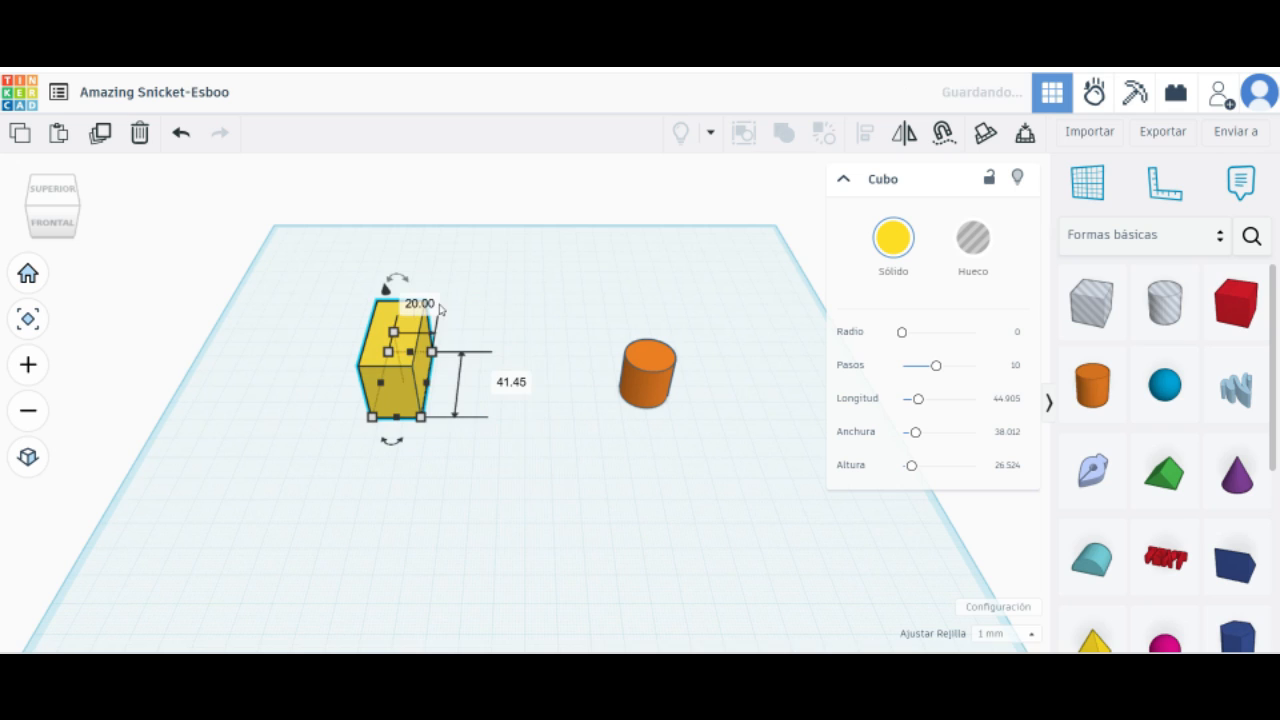
pyautogui.click(507, 380)
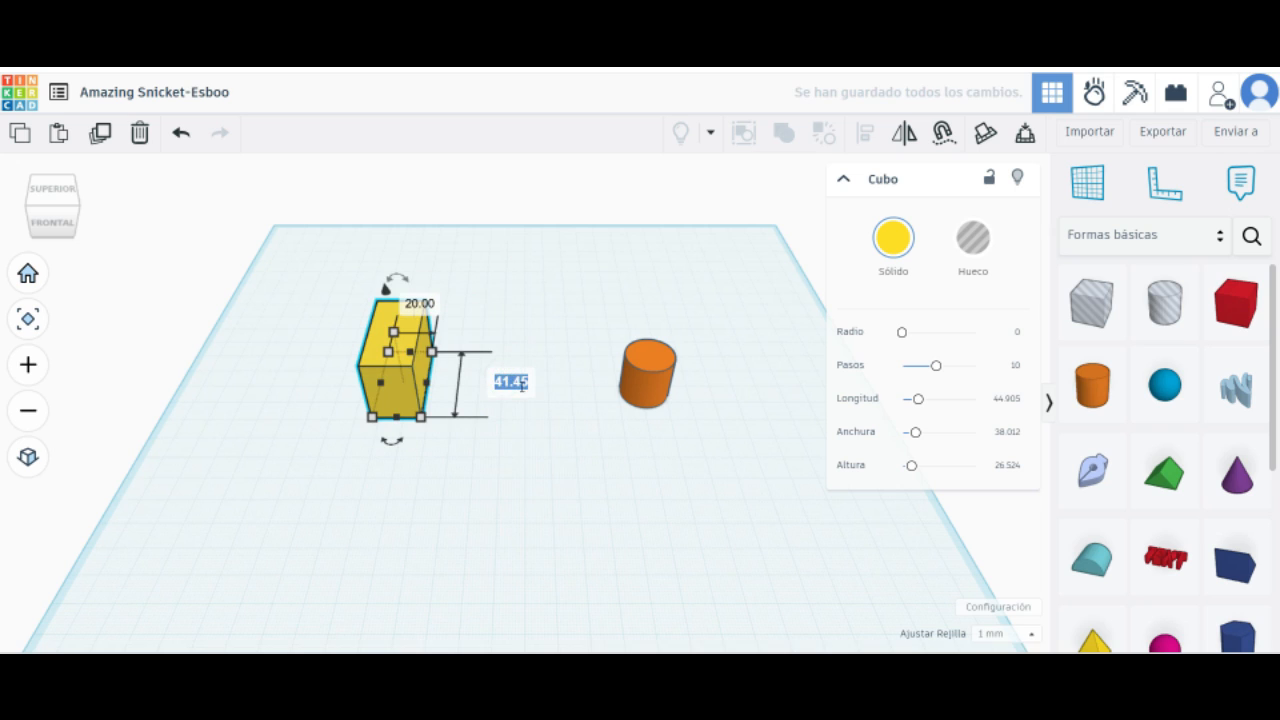
pyautogui.write('4')
pyautogui.write('747')
pyautogui.press('BackSpace')
pyautogui.press('BackSpace')
pyautogui.press('Return')
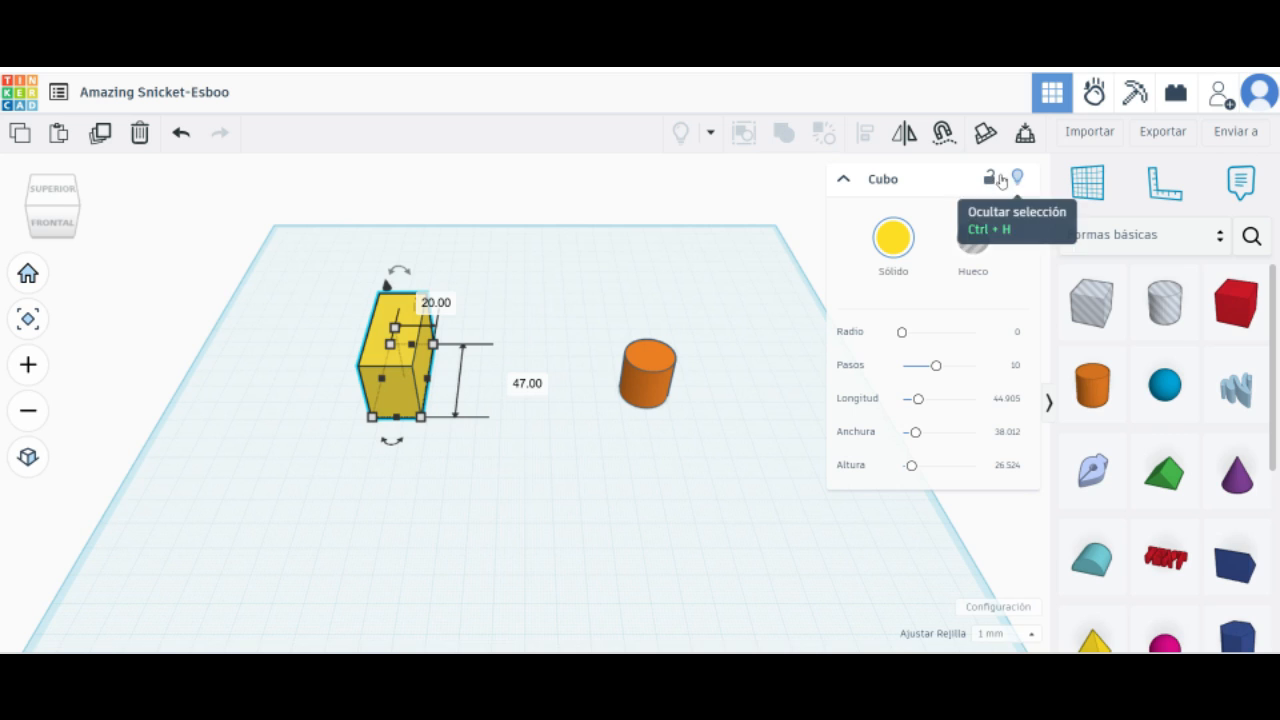
# Lock and unlock the yellow box for editing, and raise its height to 35 mm.
pyautogui.click(990, 180)
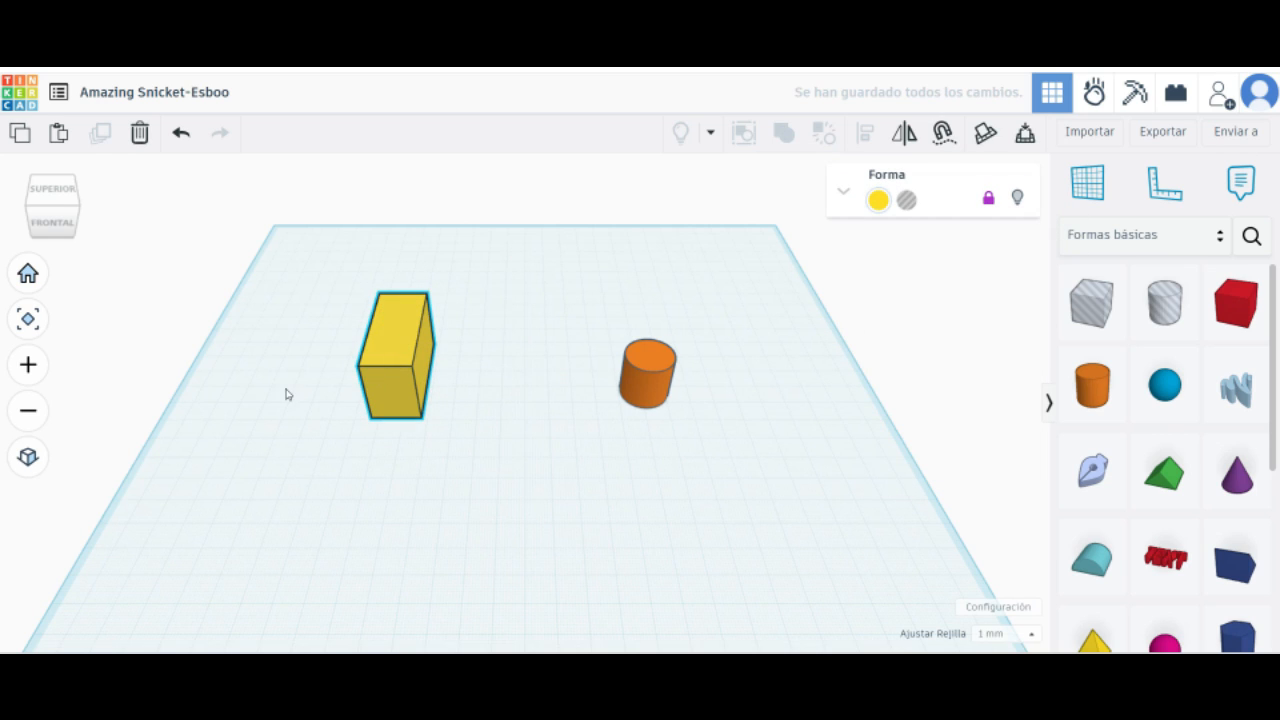
pyautogui.click(984, 199)
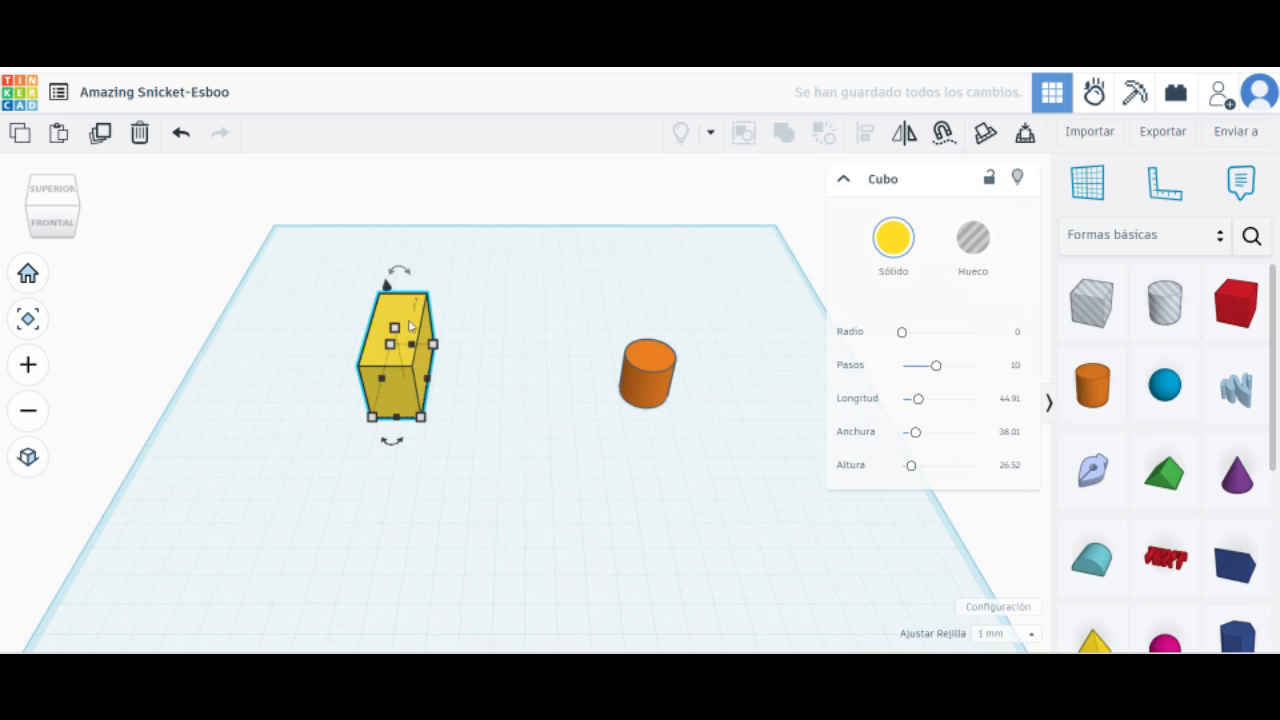
pyautogui.moveTo(398, 330); pyautogui.dragTo(393, 313)
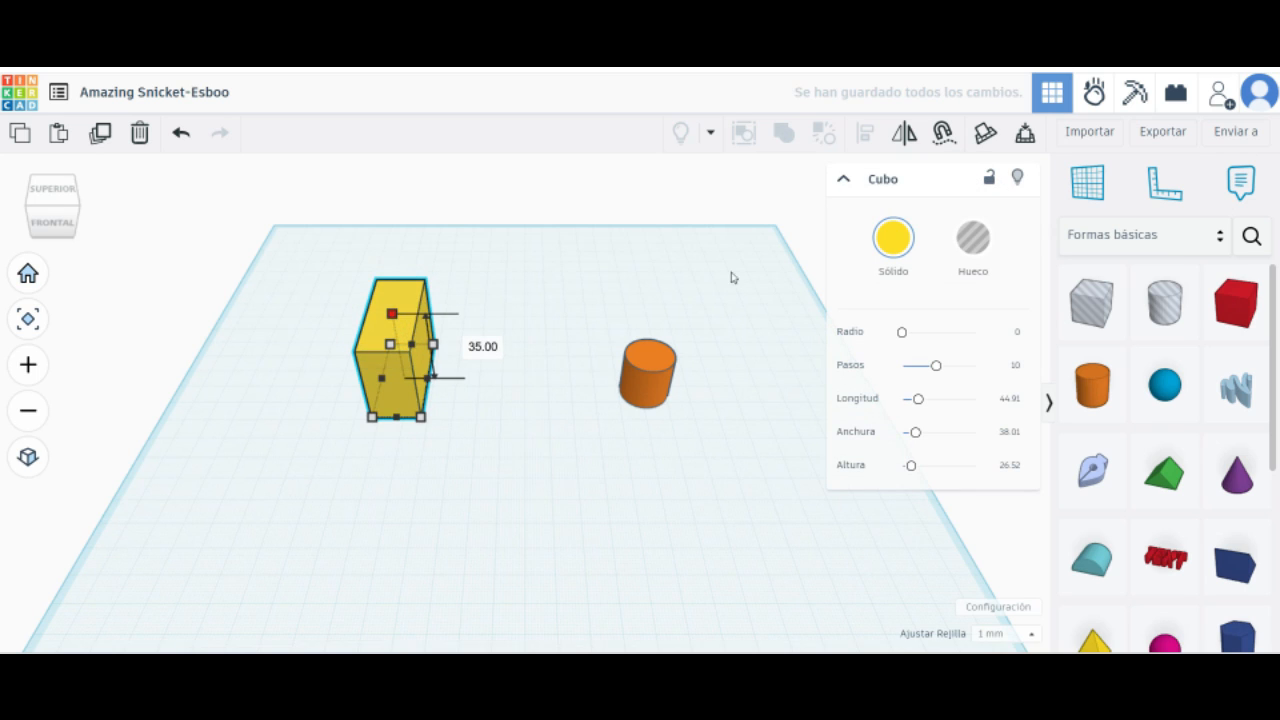
# Hide the yellow box and show it again.
pyautogui.click(1018, 179)
pyautogui.click(292, 446)
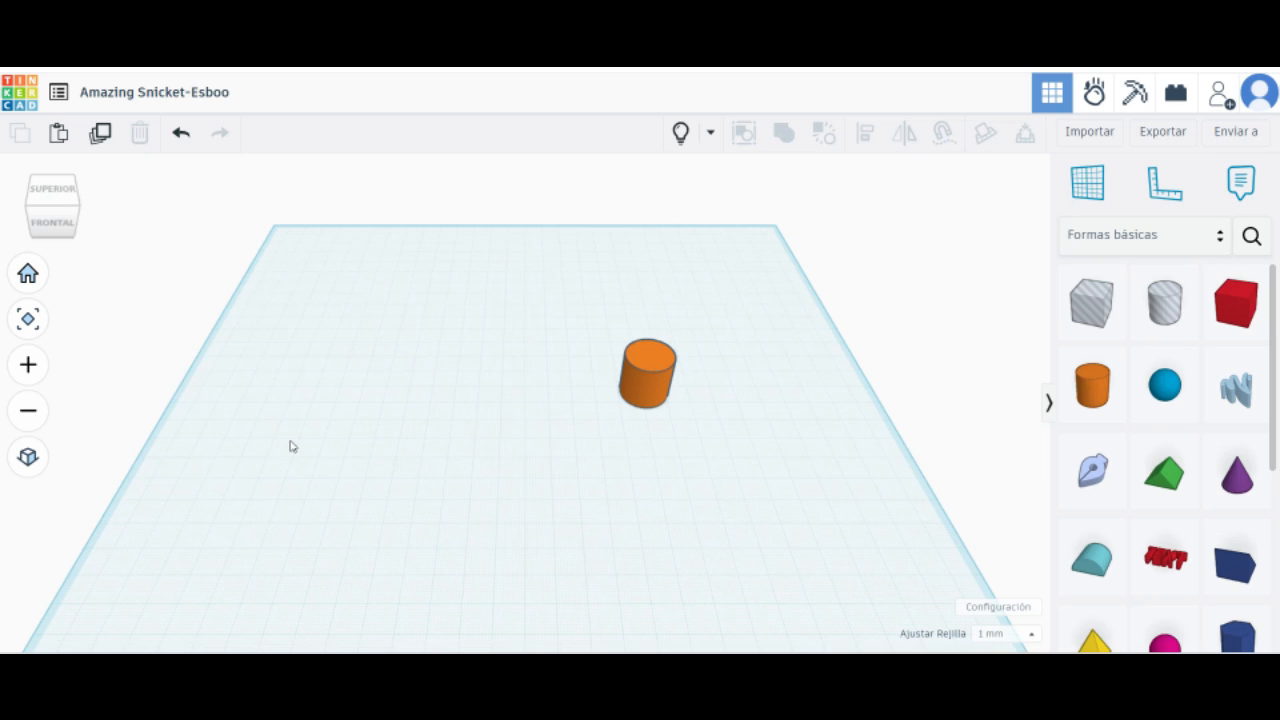
pyautogui.click(679, 135)
# Select the yellow box to view its width, and select the orange cylinder.
pyautogui.click(425, 345)
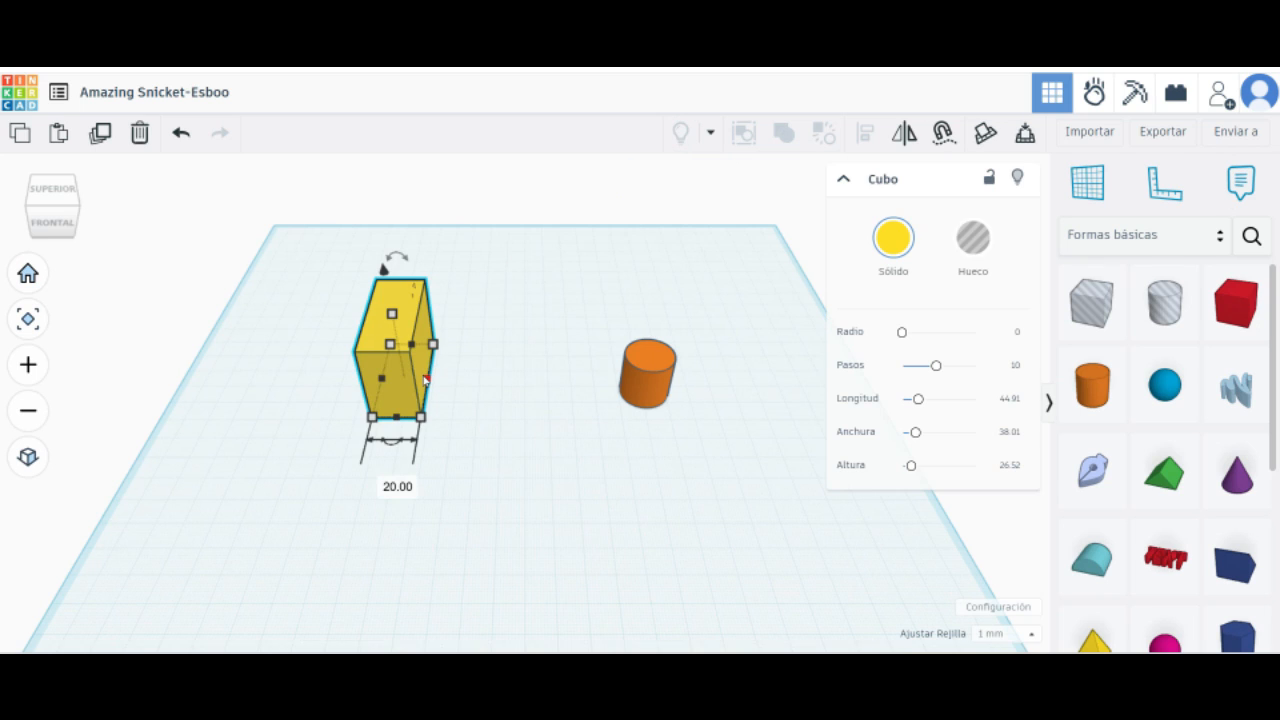
pyautogui.click(644, 361)
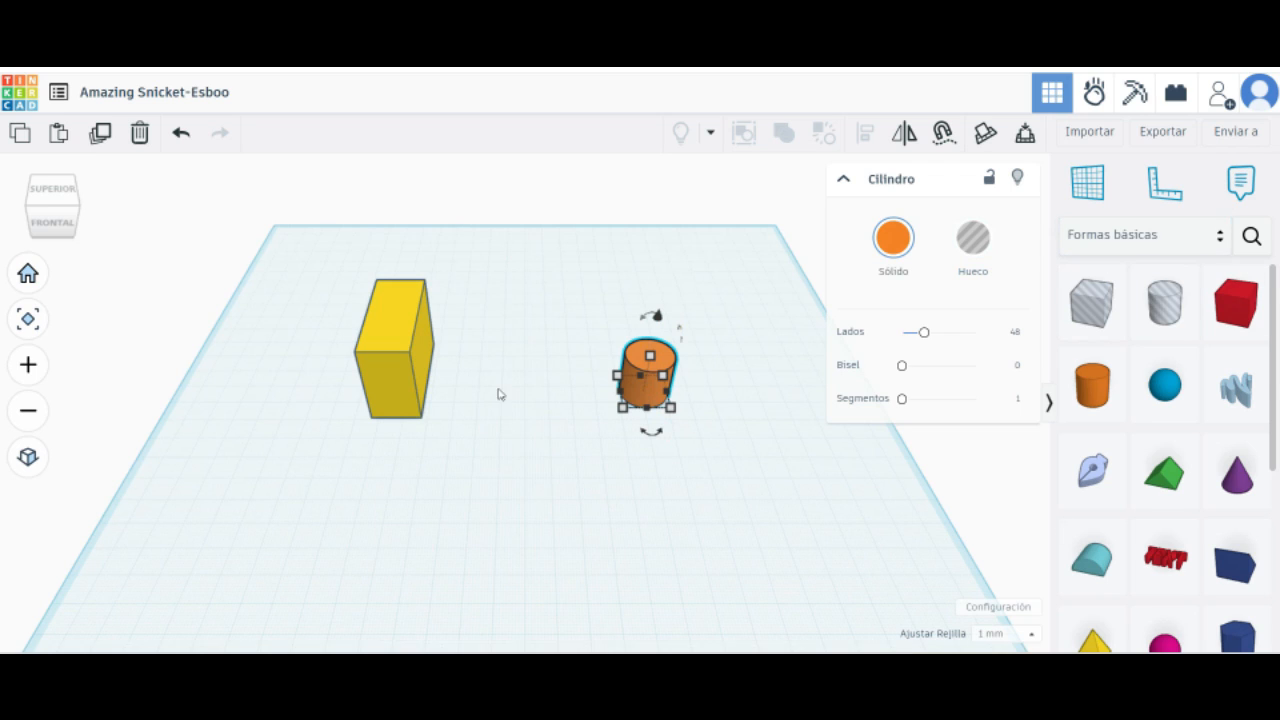
# View the categories in the shapes library, return to the basic shapes, and deselect the cylinder.
pyautogui.click(1131, 236)
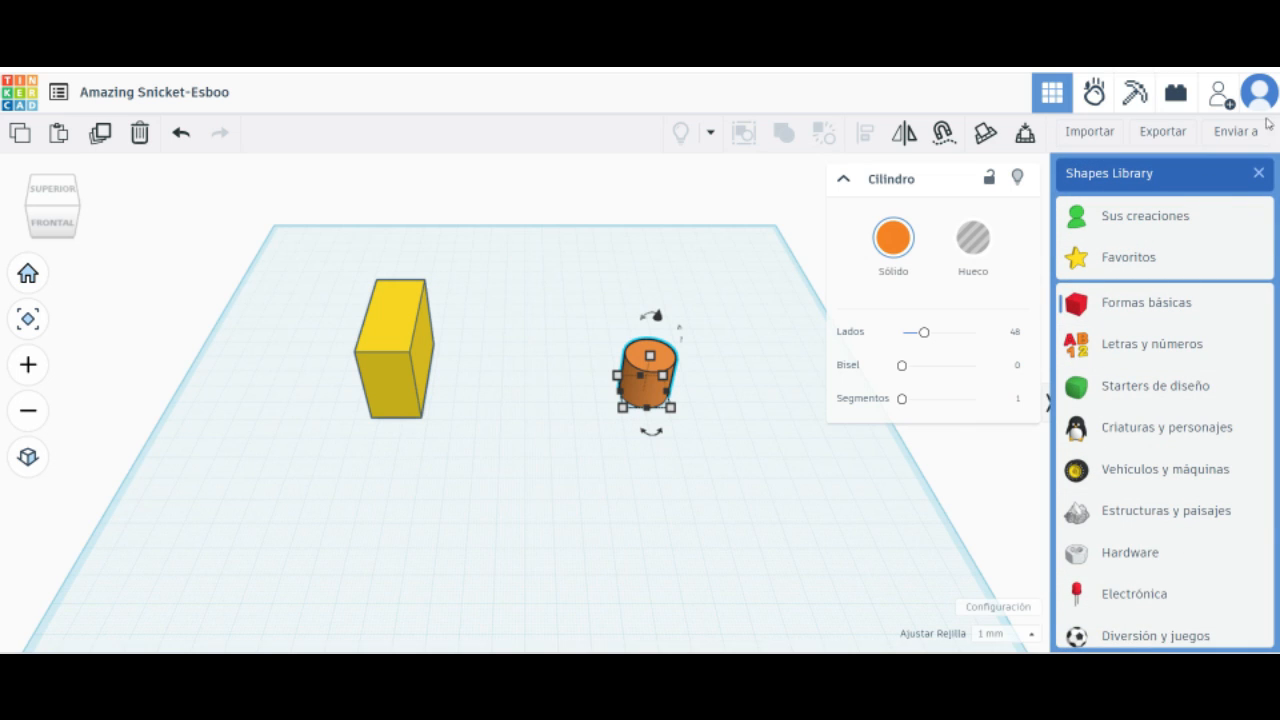
pyautogui.click(1258, 175)
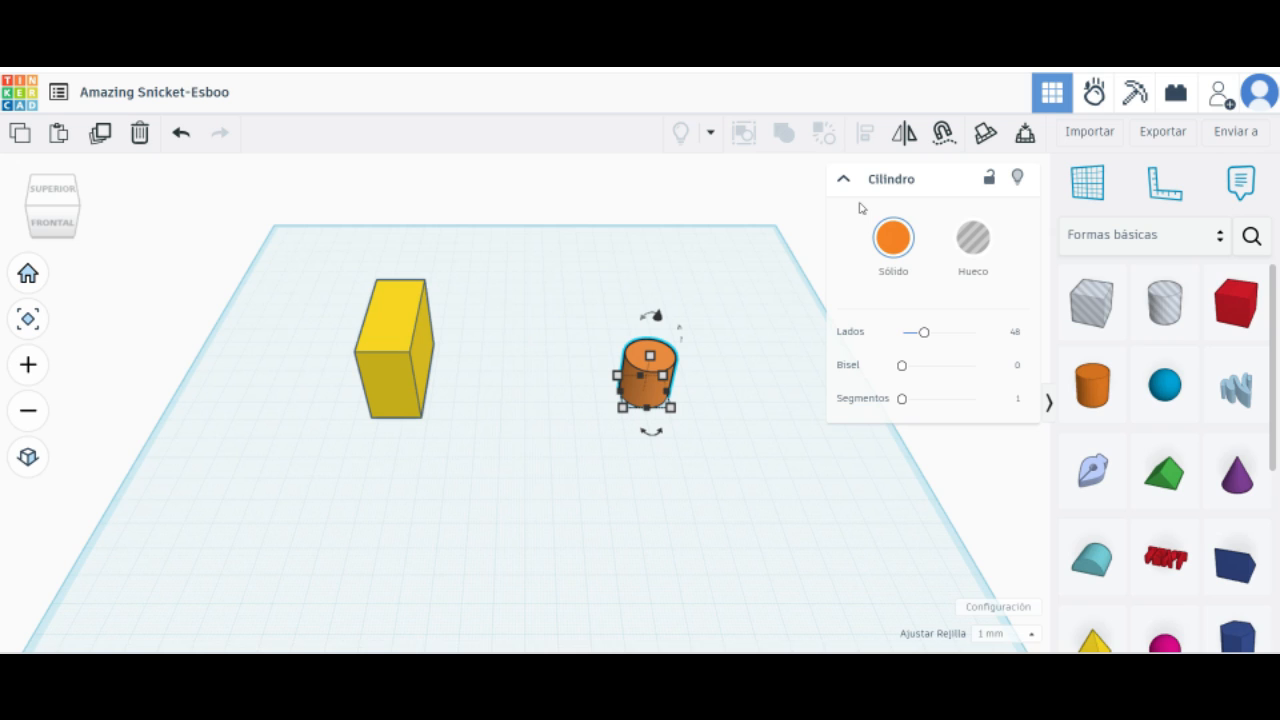
pyautogui.click(652, 244)
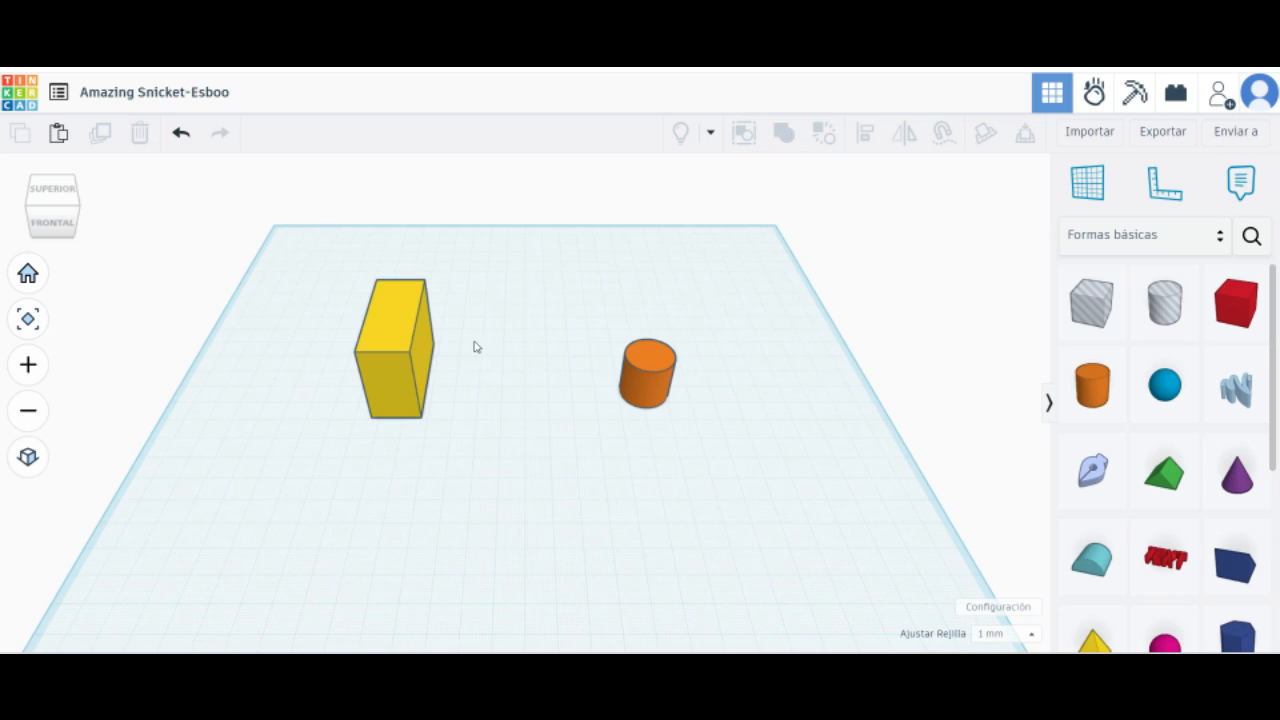
# Bundle the yellow box and orange cylinder into a package group and move it forward and slightly to the right.
pyautogui.moveTo(303, 256); pyautogui.dragTo(757, 474)
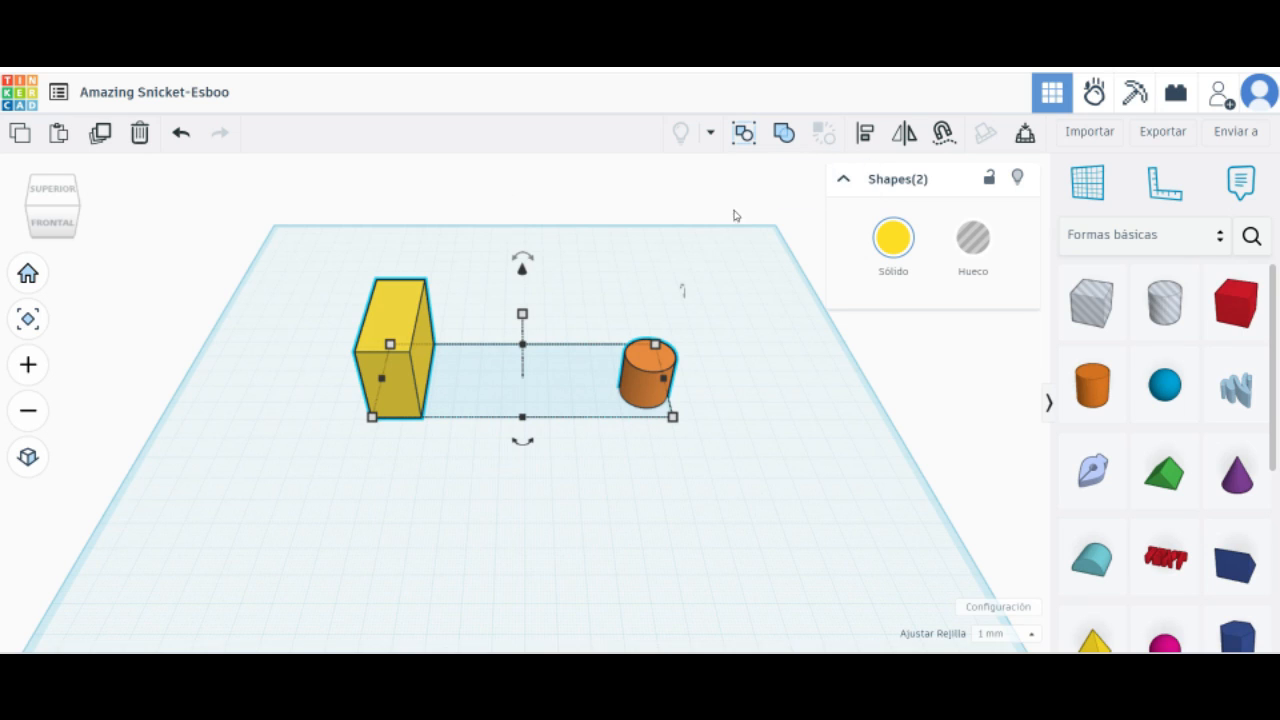
pyautogui.click(744, 137)
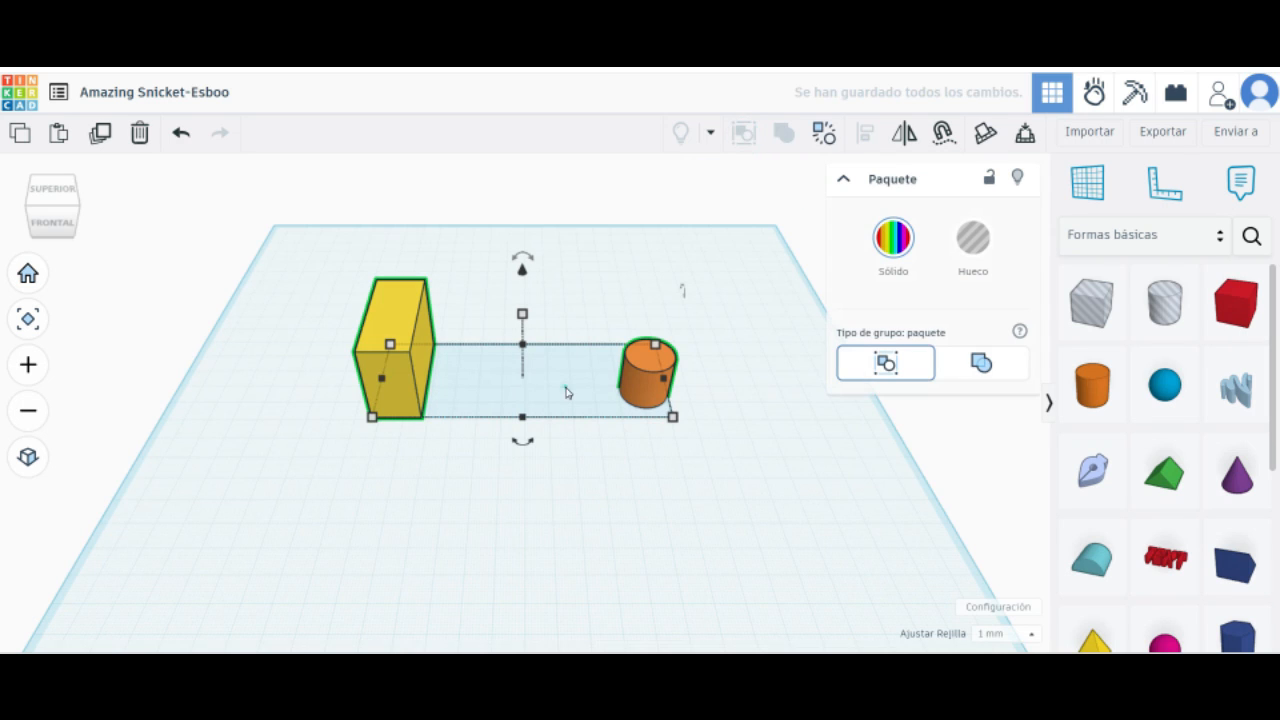
pyautogui.moveTo(566, 387); pyautogui.dragTo(628, 487)
pyautogui.moveTo(349, 343); pyautogui.dragTo(425, 358)
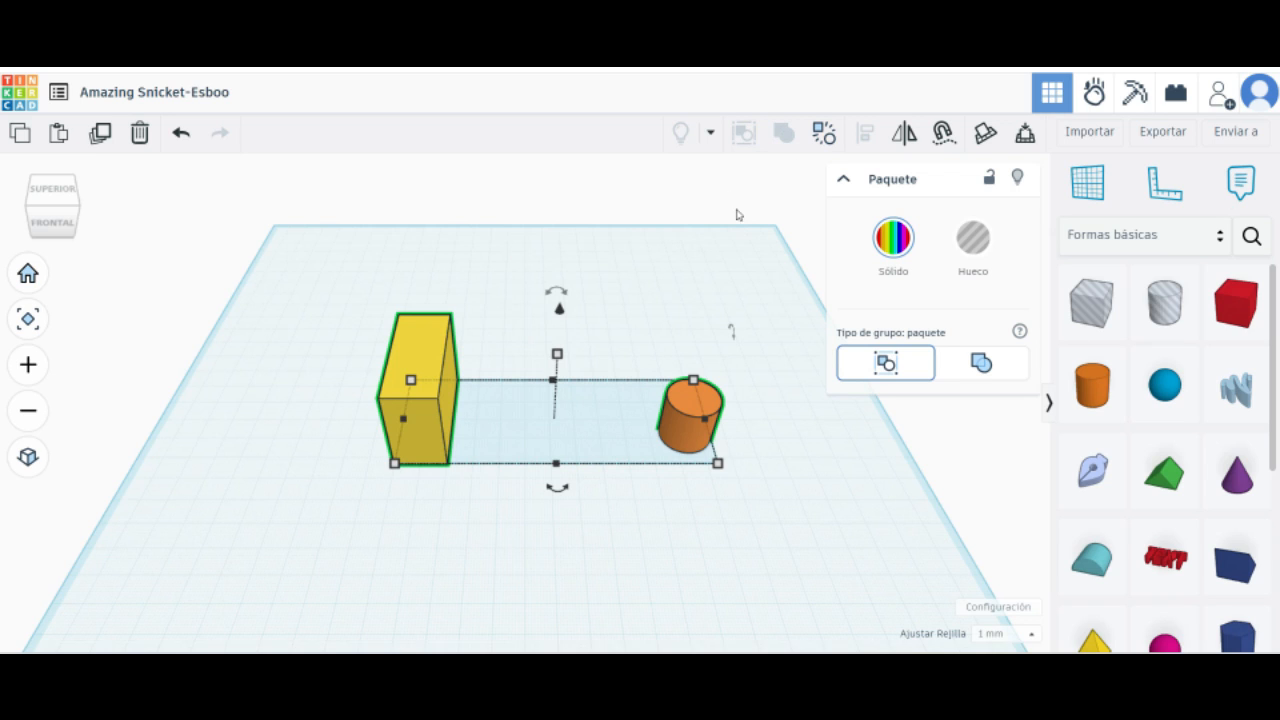
# Ungroup the package and move the orange cylinder against the right side of the yellow box so they overlap.
pyautogui.click(826, 143)
pyautogui.click(695, 513)
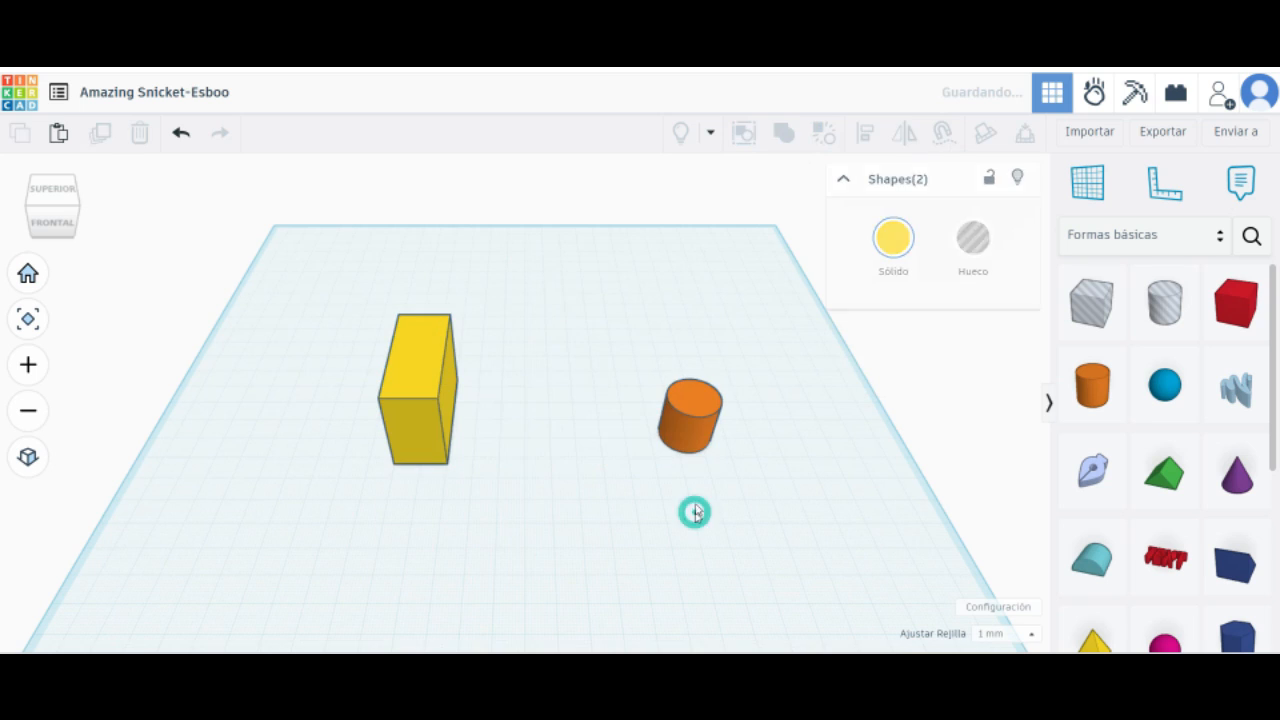
pyautogui.moveTo(698, 426); pyautogui.dragTo(444, 416)
pyautogui.click(588, 331)
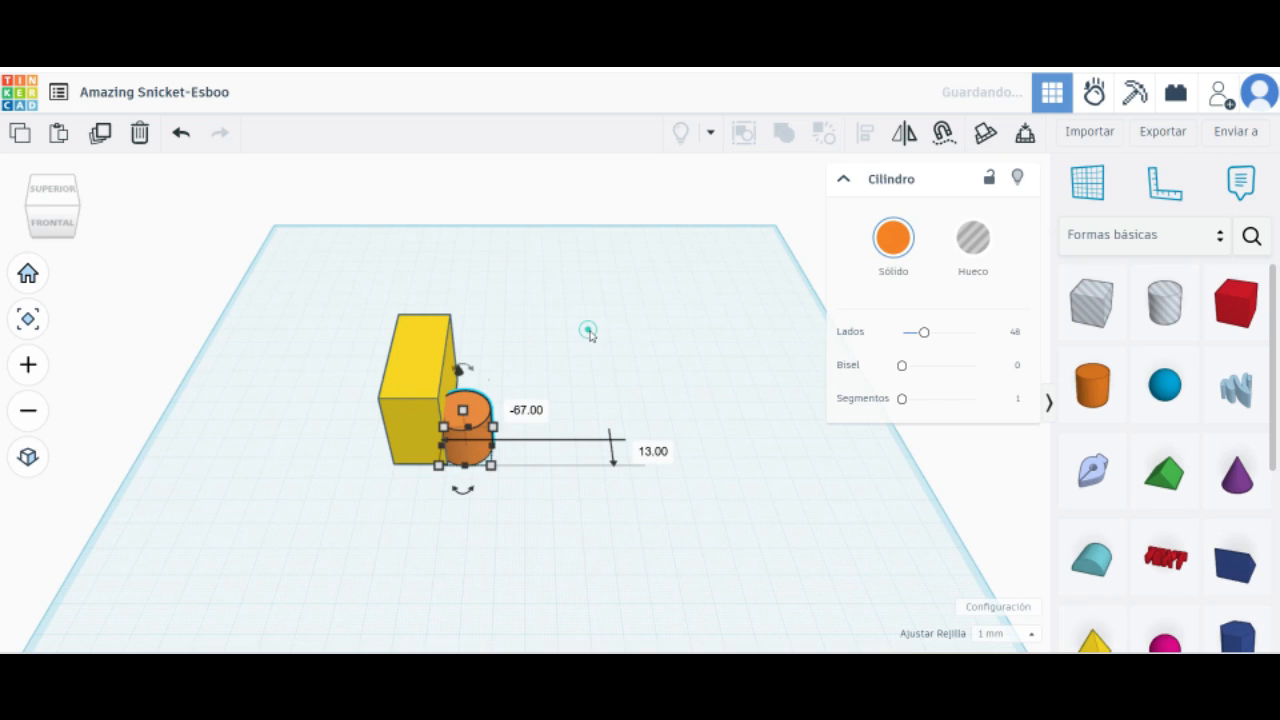
# Combine the overlapping box and cylinder into a union group and move it about 34 mm right and 4 mm back.
pyautogui.moveTo(673, 266); pyautogui.dragTo(337, 517)
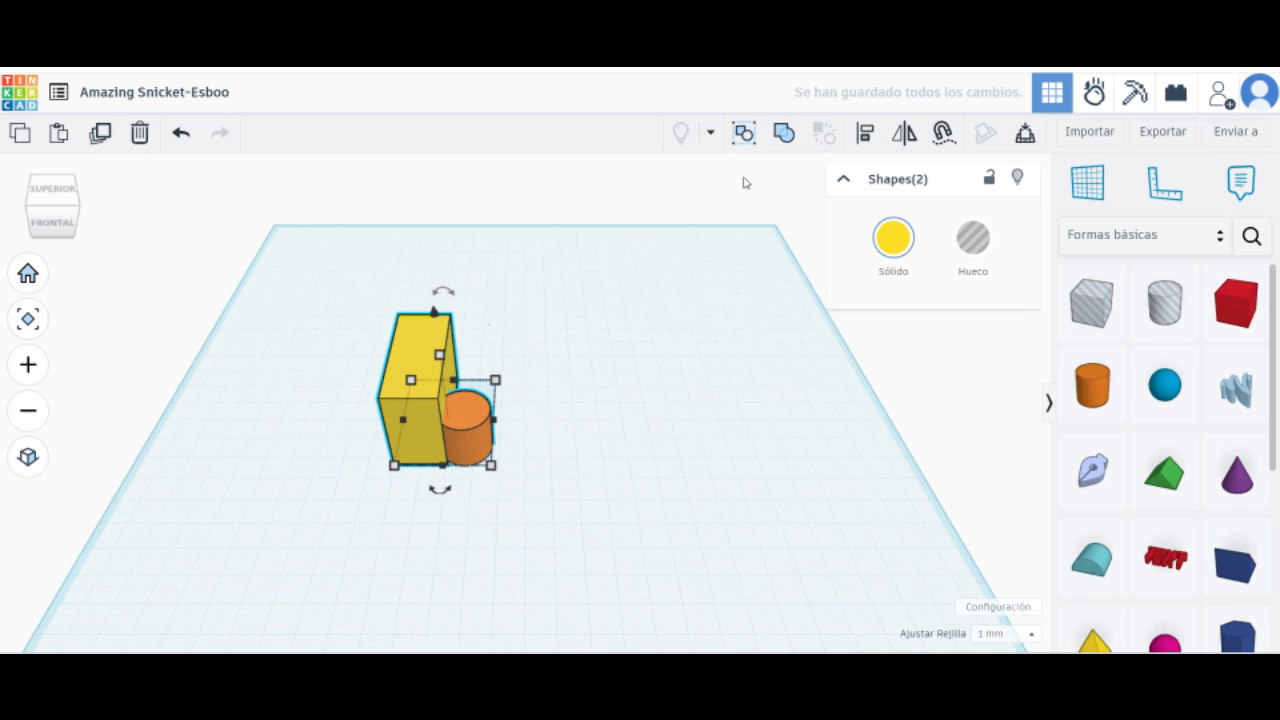
pyautogui.click(784, 137)
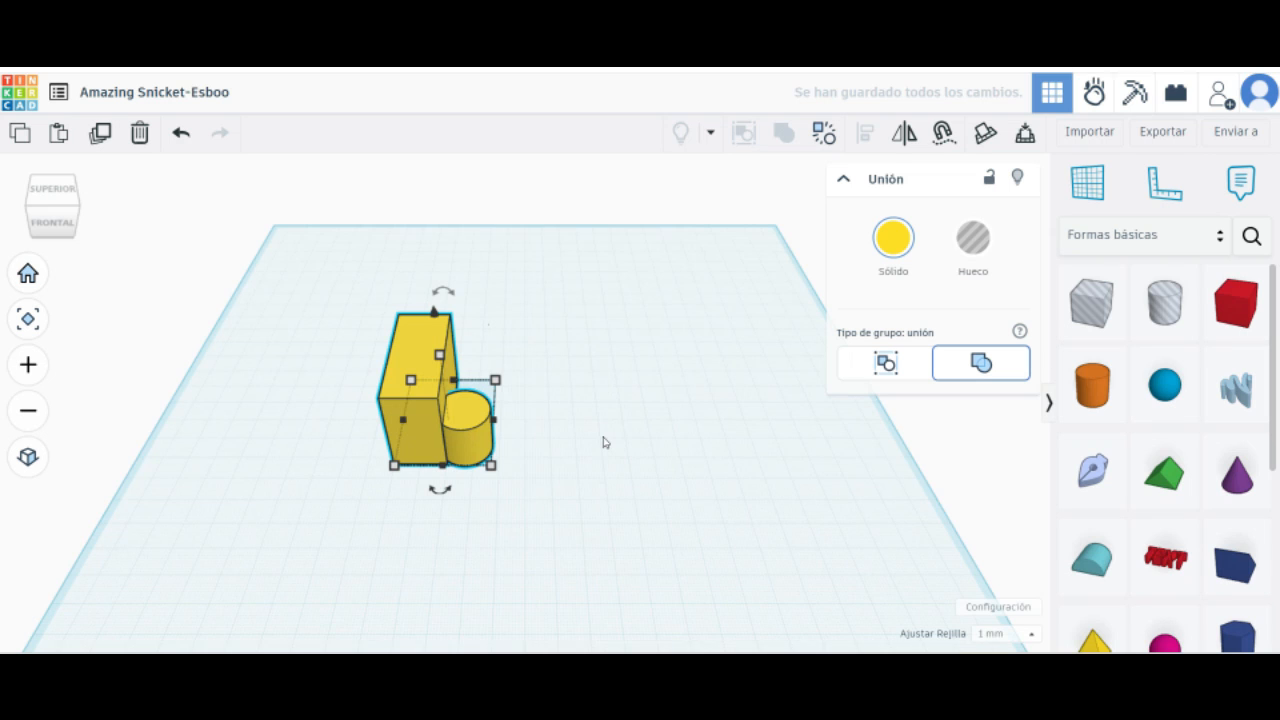
pyautogui.moveTo(421, 336); pyautogui.dragTo(507, 330)
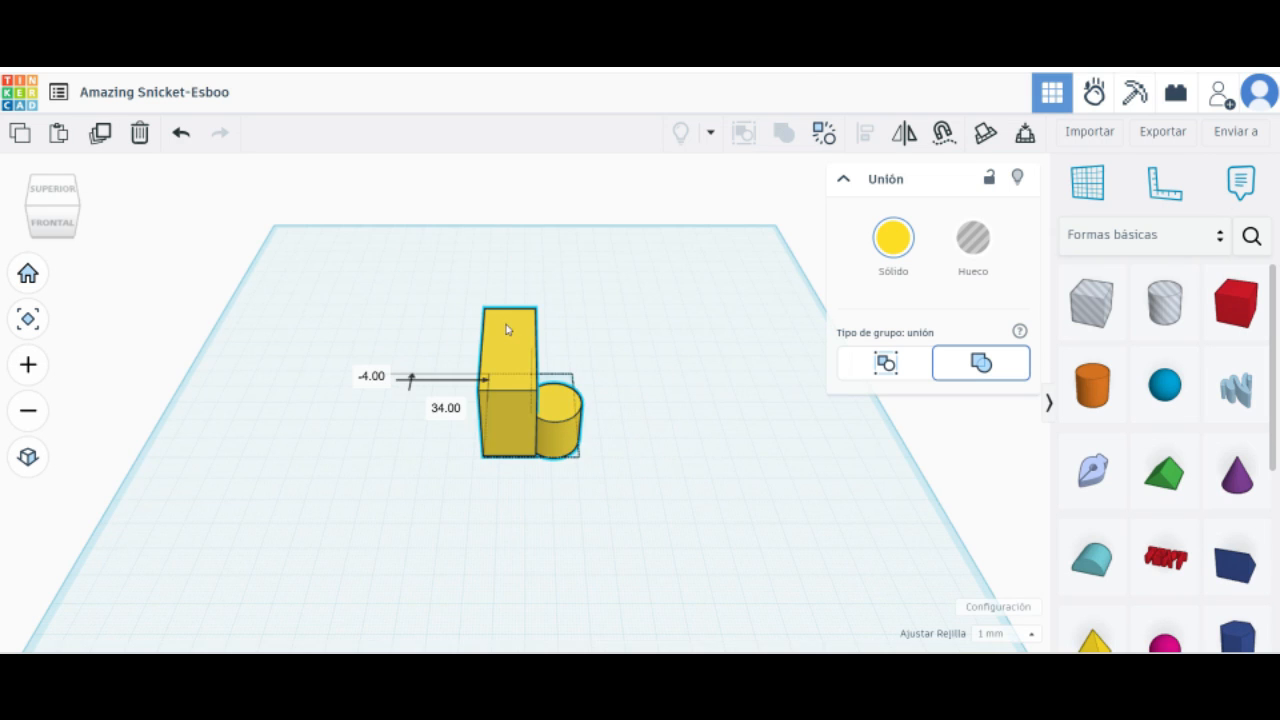
# Ungroup the union and move the yellow box to the left, clear of the orange cylinder.
pyautogui.click(824, 133)
pyautogui.moveTo(608, 411); pyautogui.dragTo(419, 403)
pyautogui.click(746, 446)
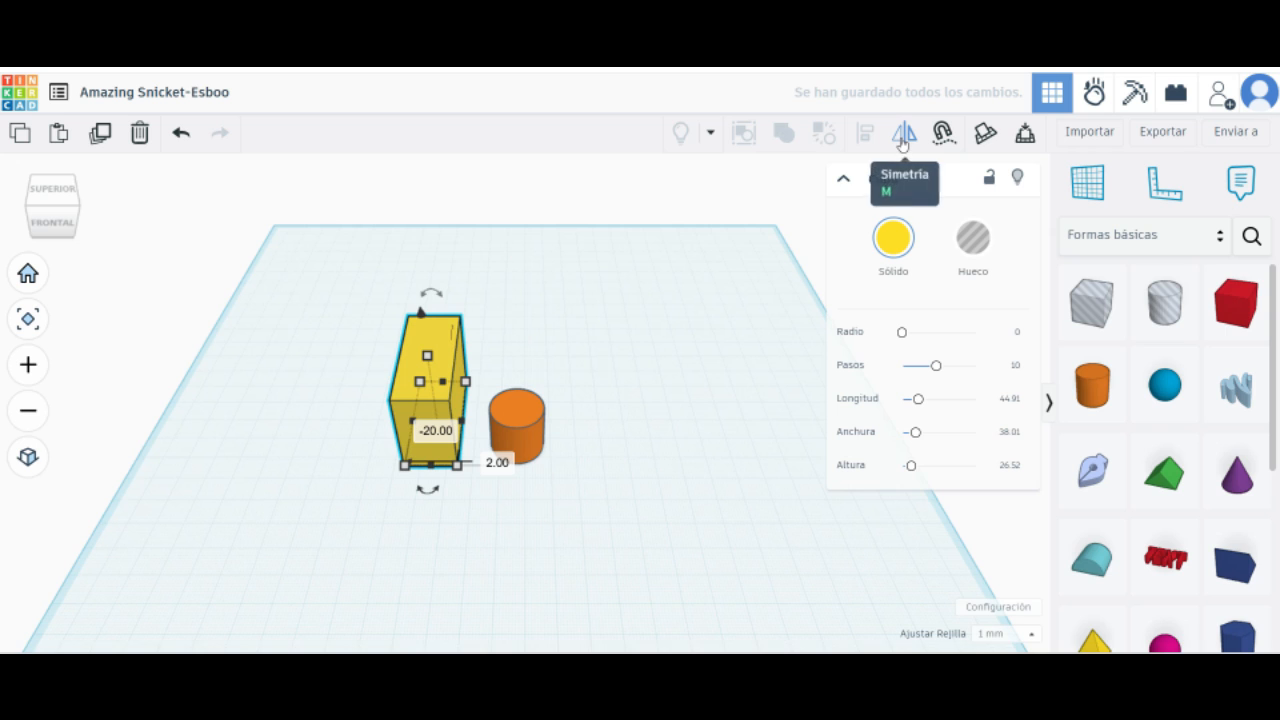
# Enlarge the cylinder's base to about 22 by 24 mm and move it about 19 mm left and 9 mm back into the box.
pyautogui.click(522, 431)
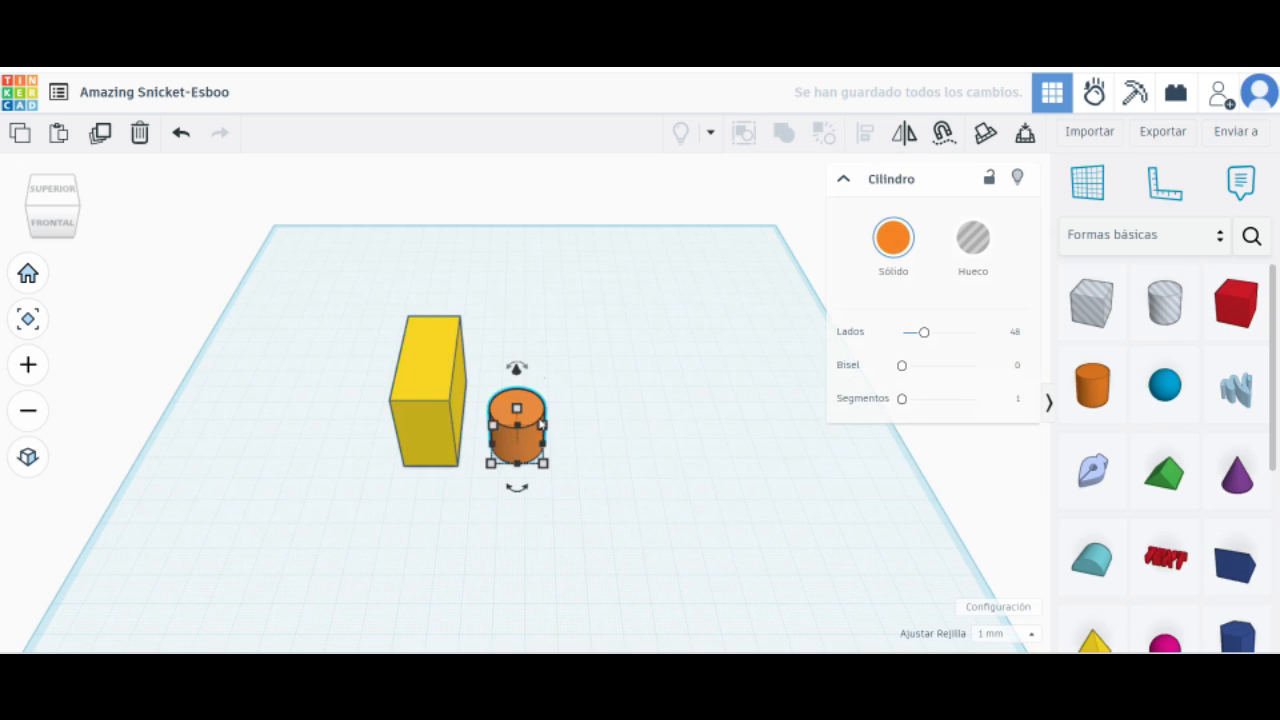
pyautogui.moveTo(542, 424)
pyautogui.mouseDown()
pyautogui.moveTo(543, 410)
pyautogui.moveTo(500, 425)
pyautogui.moveTo(546, 418)
pyautogui.mouseUp()
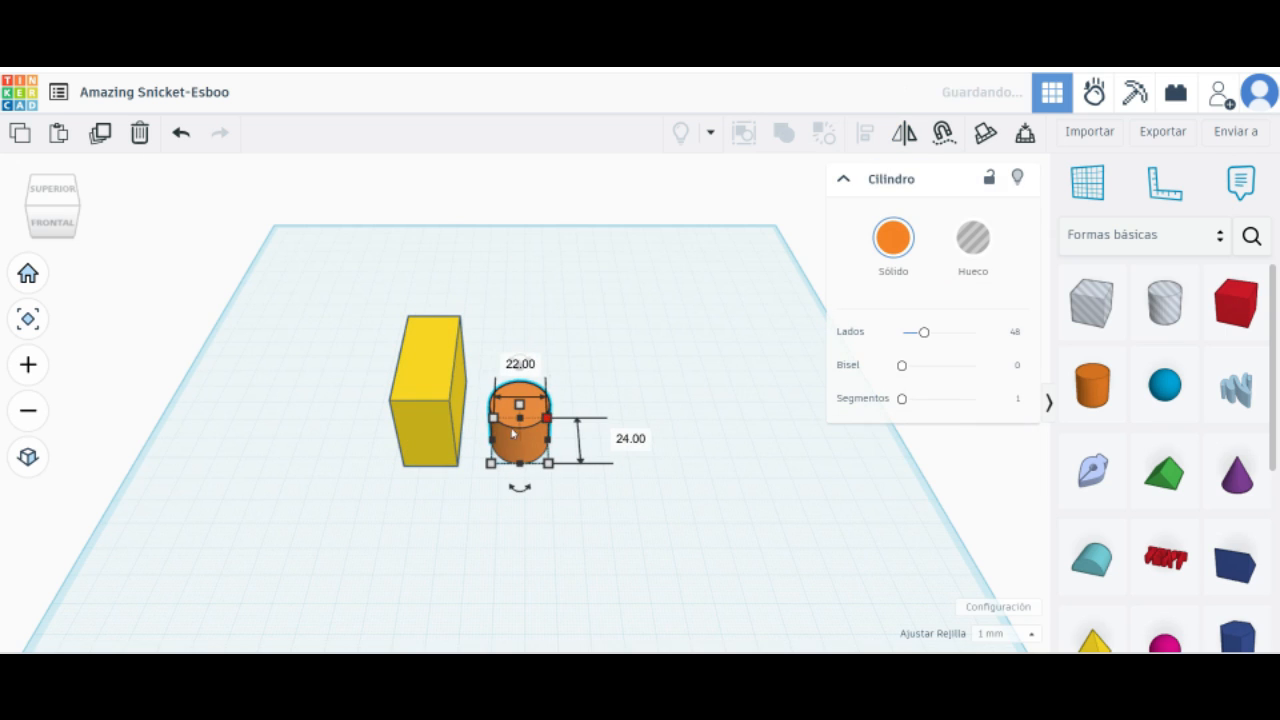
pyautogui.click(551, 523)
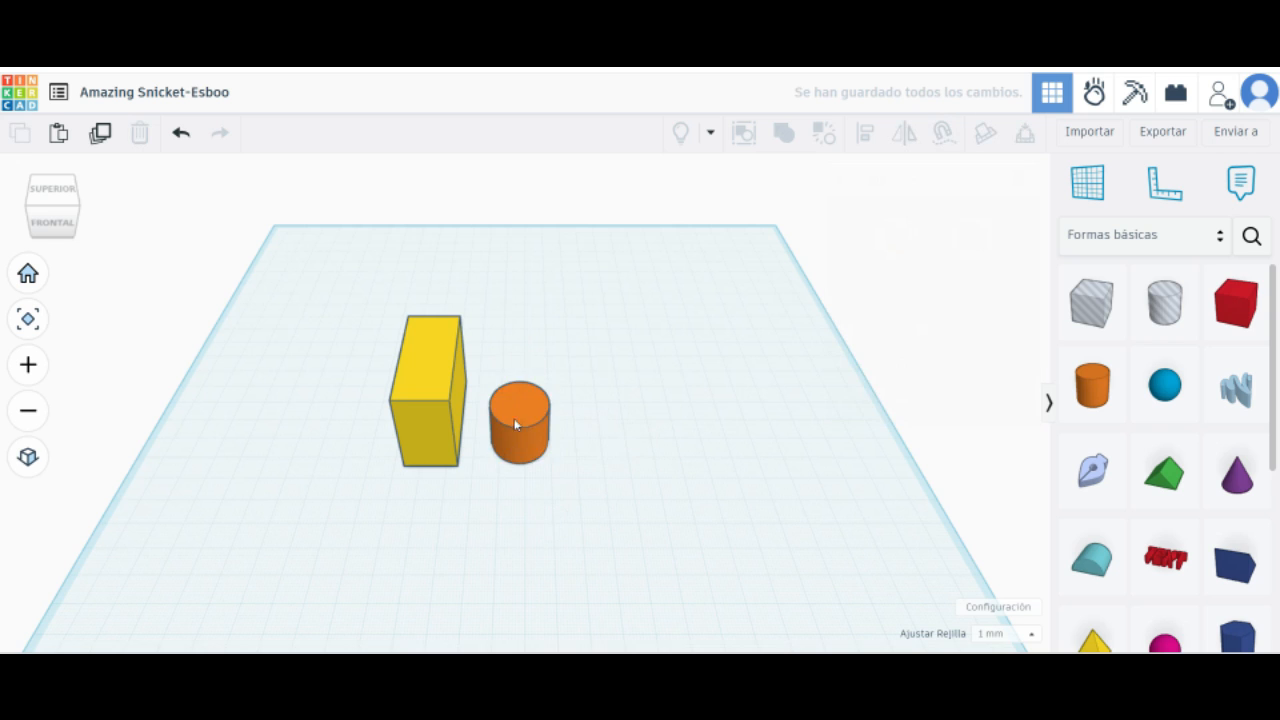
pyautogui.moveTo(514, 420); pyautogui.dragTo(467, 389)
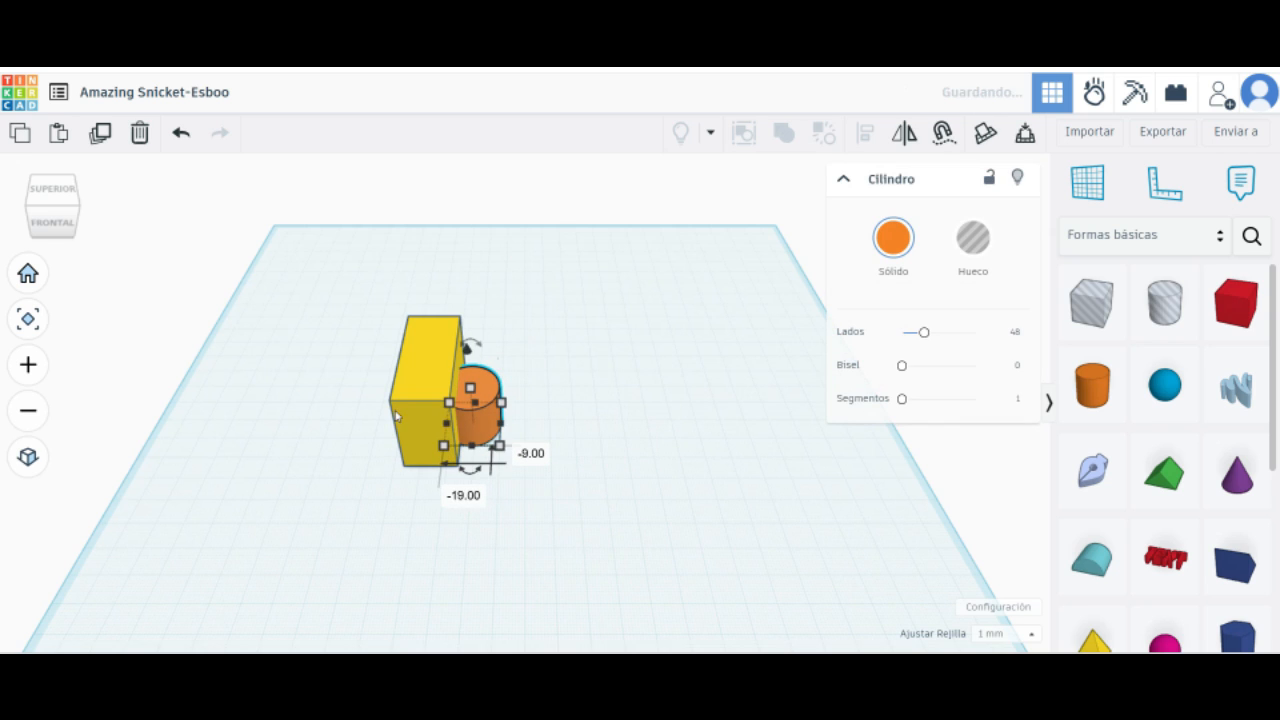
# Mirror the orange cylinder left to right and front to back.
pyautogui.click(908, 136)
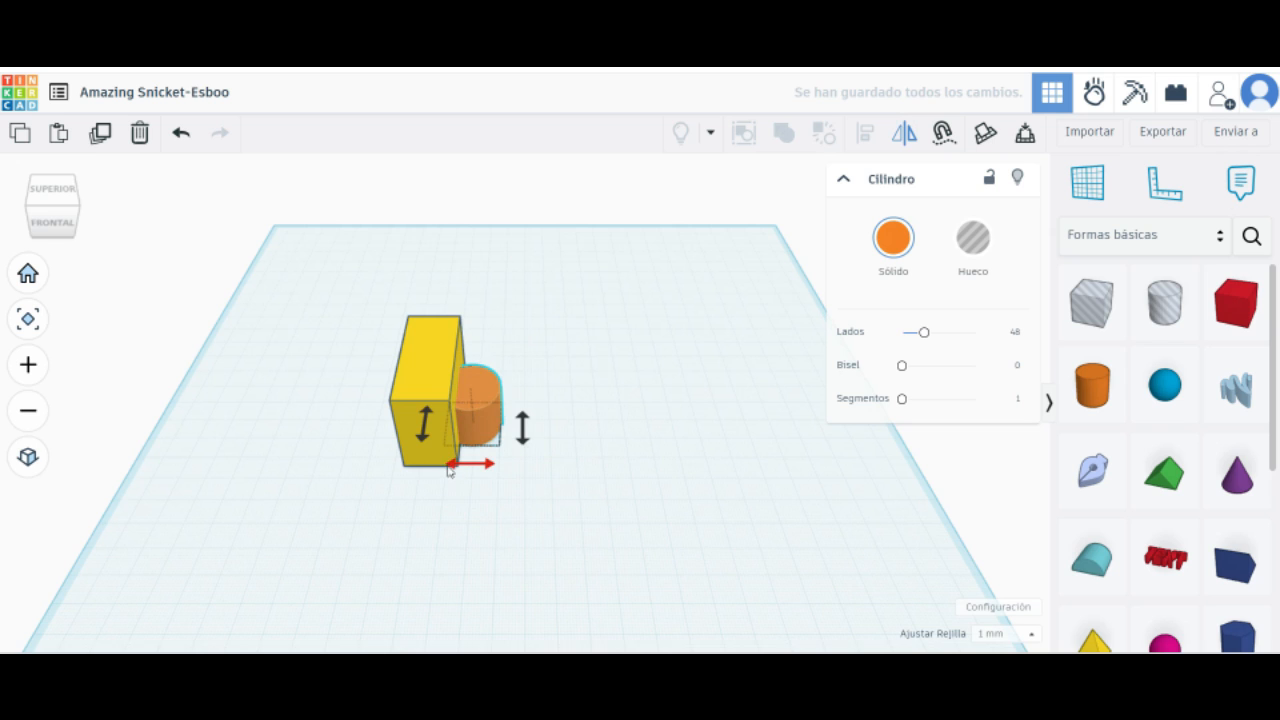
pyautogui.click(484, 464)
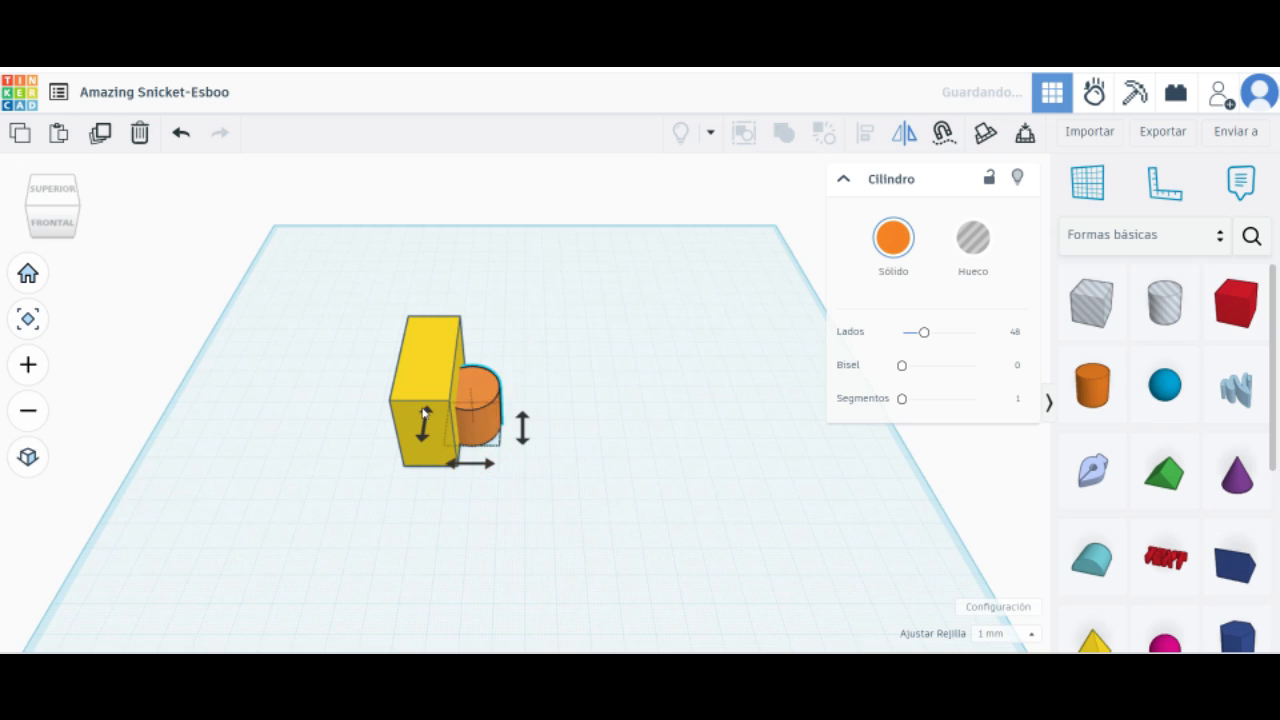
pyautogui.click(425, 410)
# Move the yellow box to the cylinder's right side, still overlapping it, and combine both shapes into a union group.
pyautogui.moveTo(448, 428); pyautogui.dragTo(508, 423)
pyautogui.moveTo(625, 257); pyautogui.dragTo(314, 509)
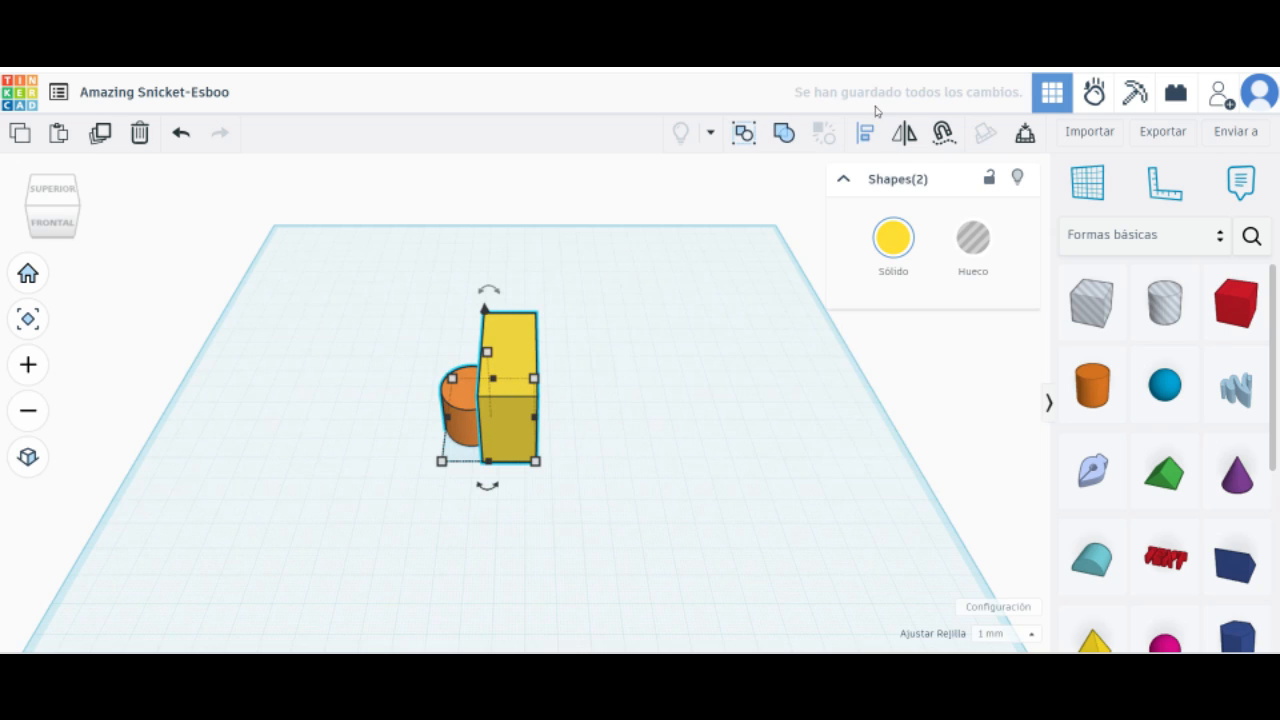
pyautogui.click(784, 132)
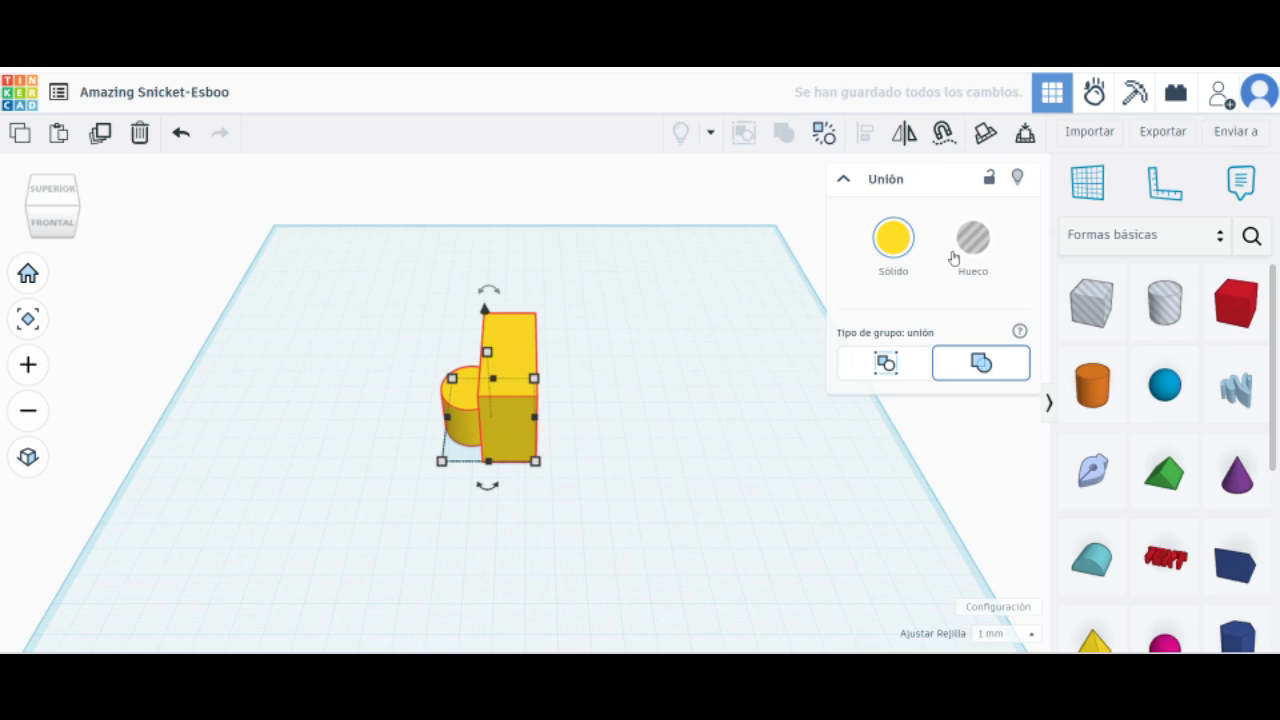
# Mirror the yellow union left to right so that the cylinder ends up on the box's right side.
pyautogui.click(906, 136)
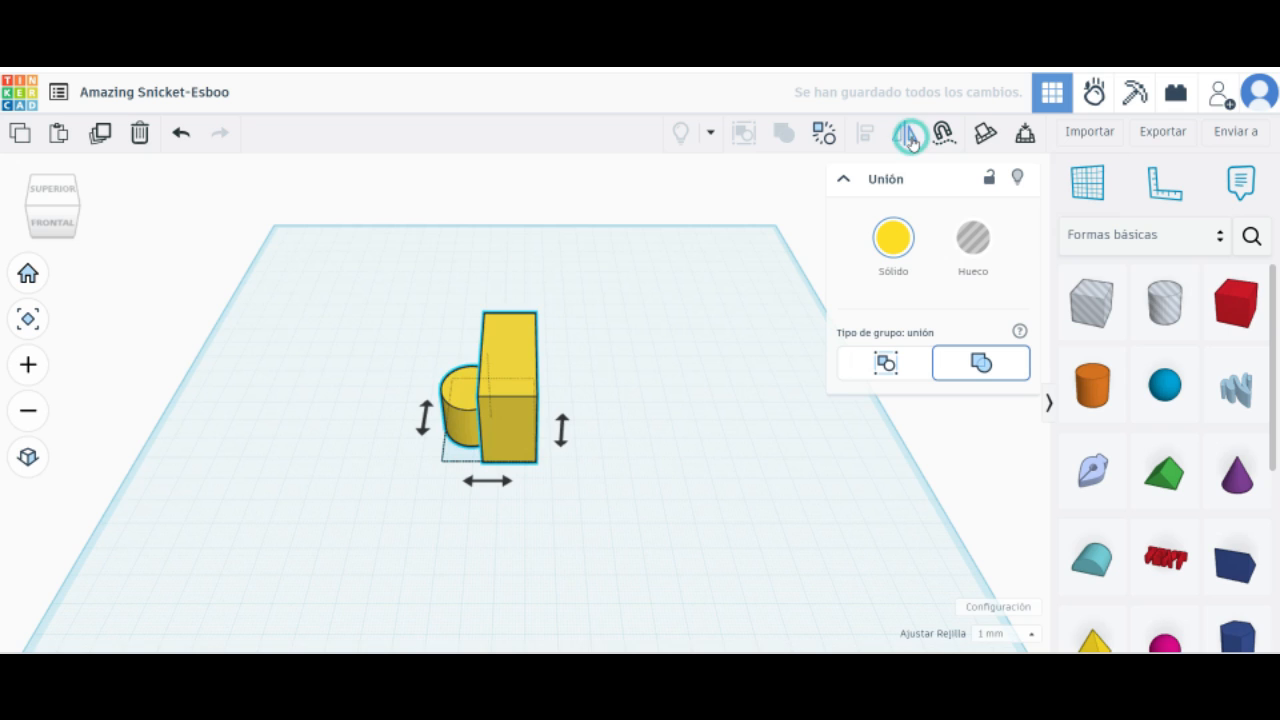
pyautogui.click(490, 482)
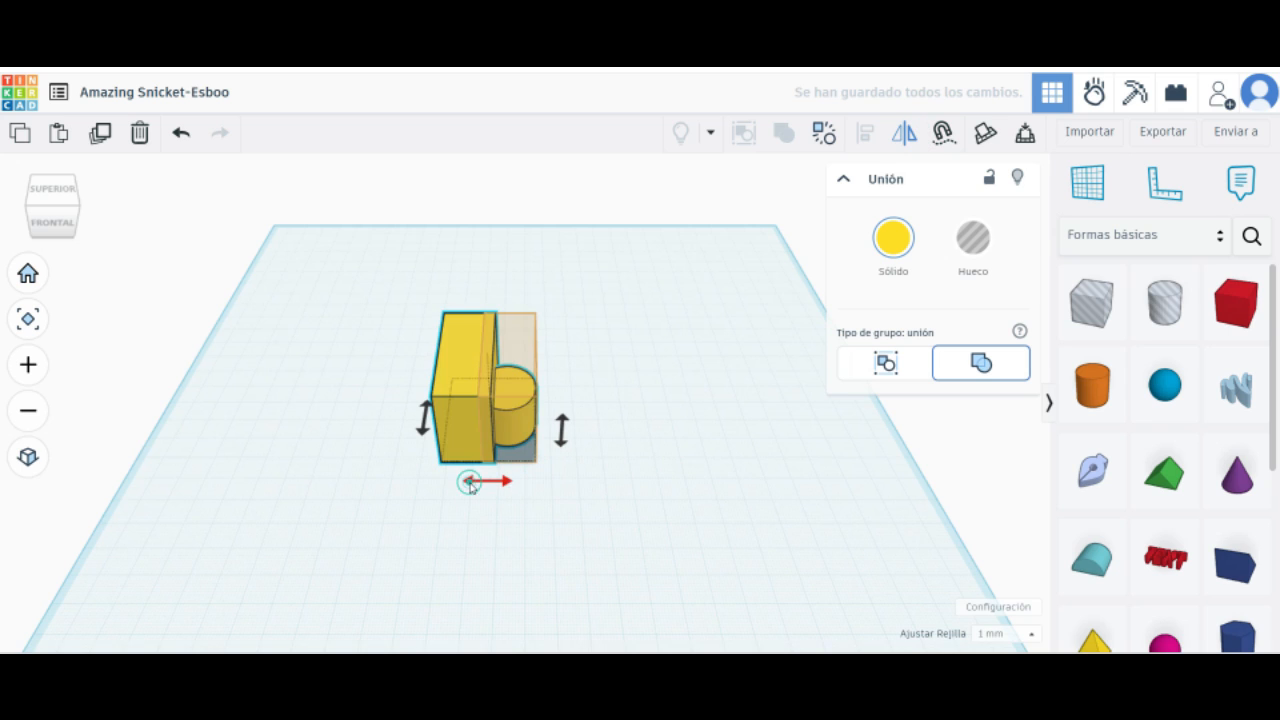
pyautogui.click(472, 482)
pyautogui.click(511, 482)
pyautogui.click(472, 483)
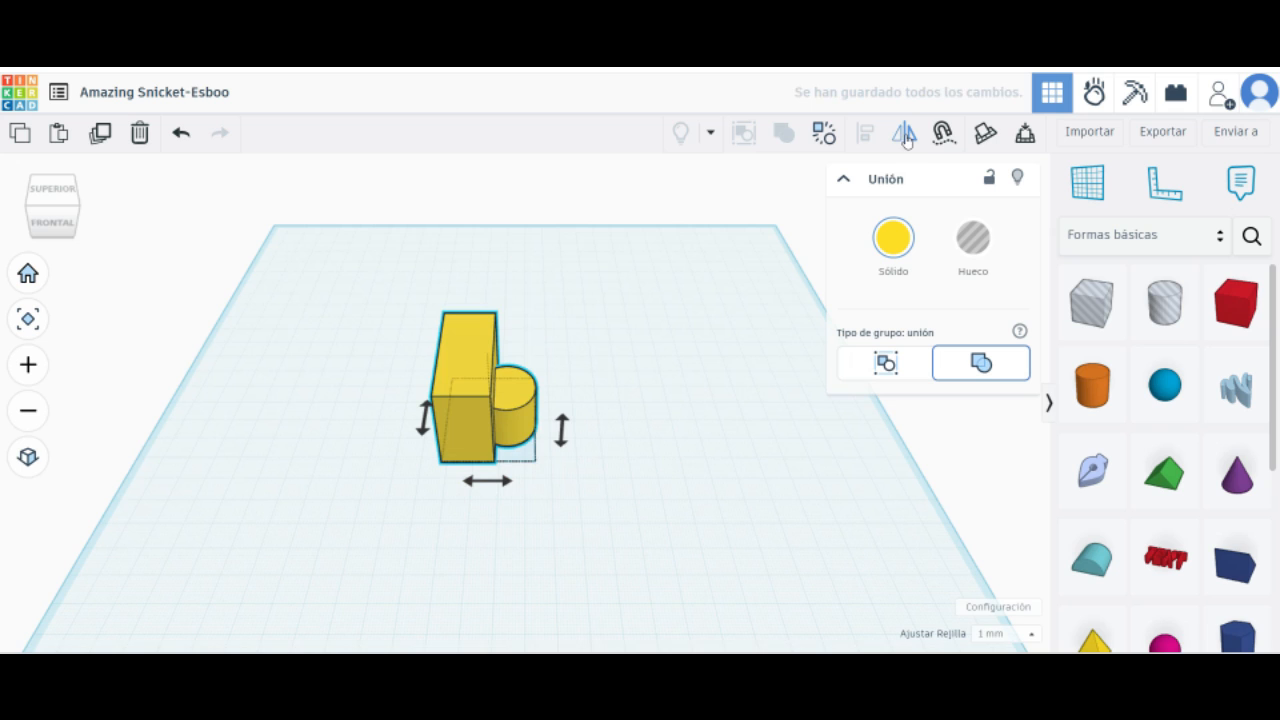
pyautogui.click(984, 136)
pyautogui.moveTo(594, 484); pyautogui.dragTo(648, 448)
pyautogui.click(455, 400)
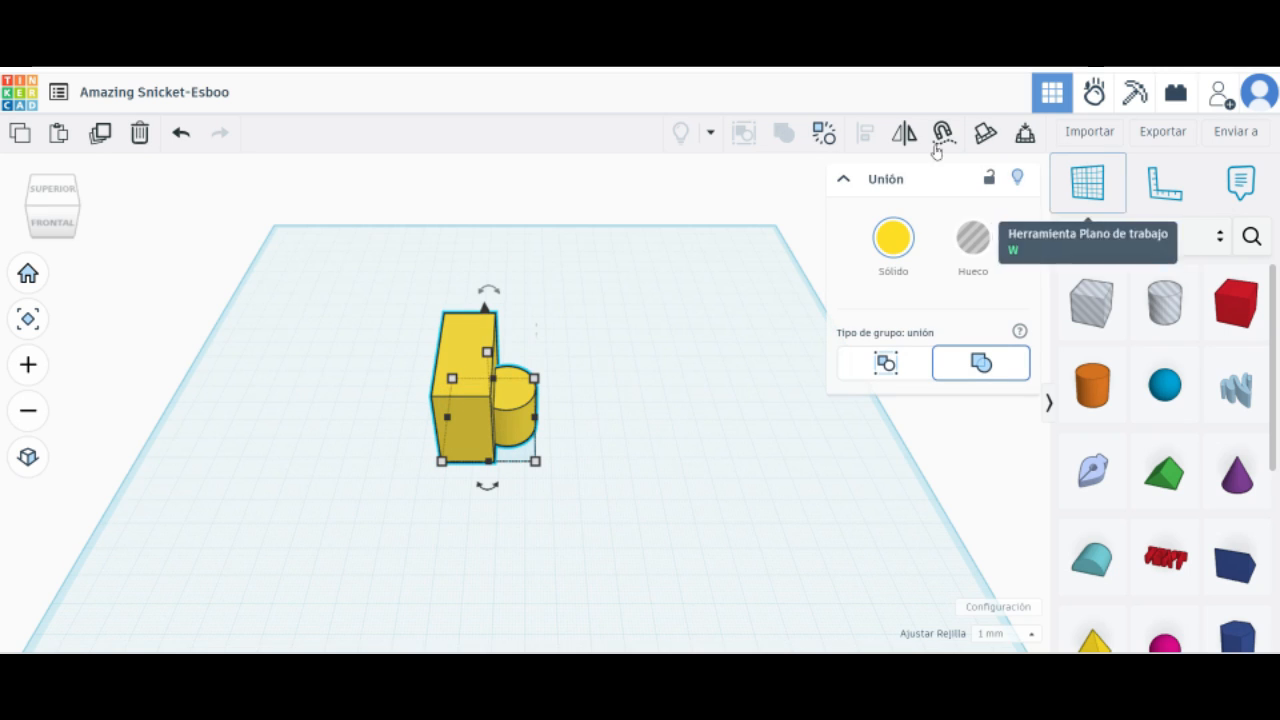
# Examine the shape import, export and send-to options, including the download formats and 3D printing services.
pyautogui.click(1090, 135)
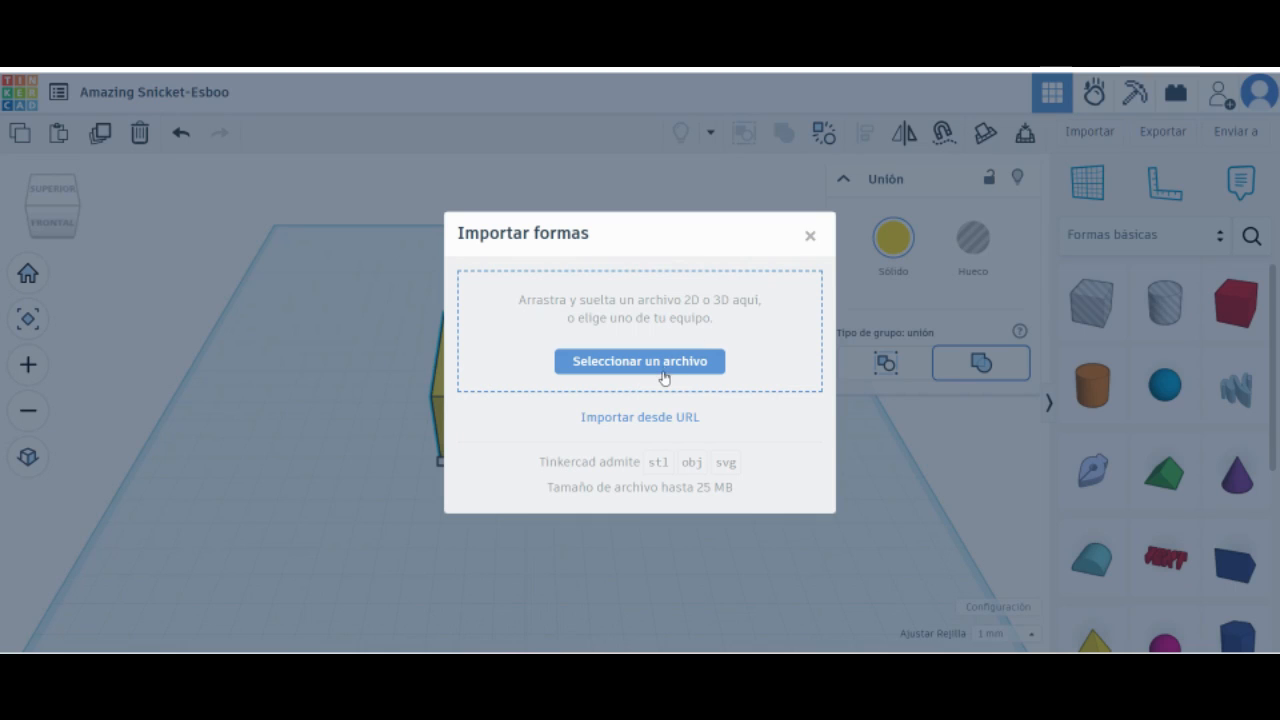
pyautogui.click(809, 238)
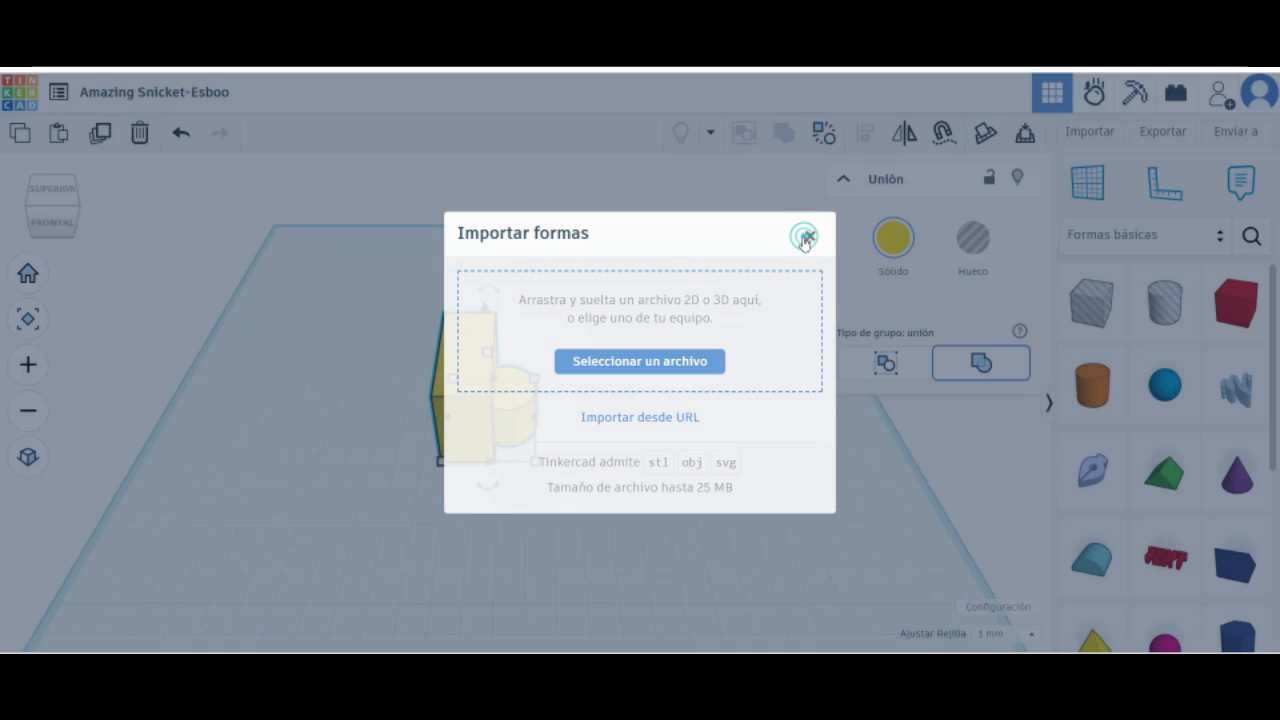
pyautogui.click(1160, 129)
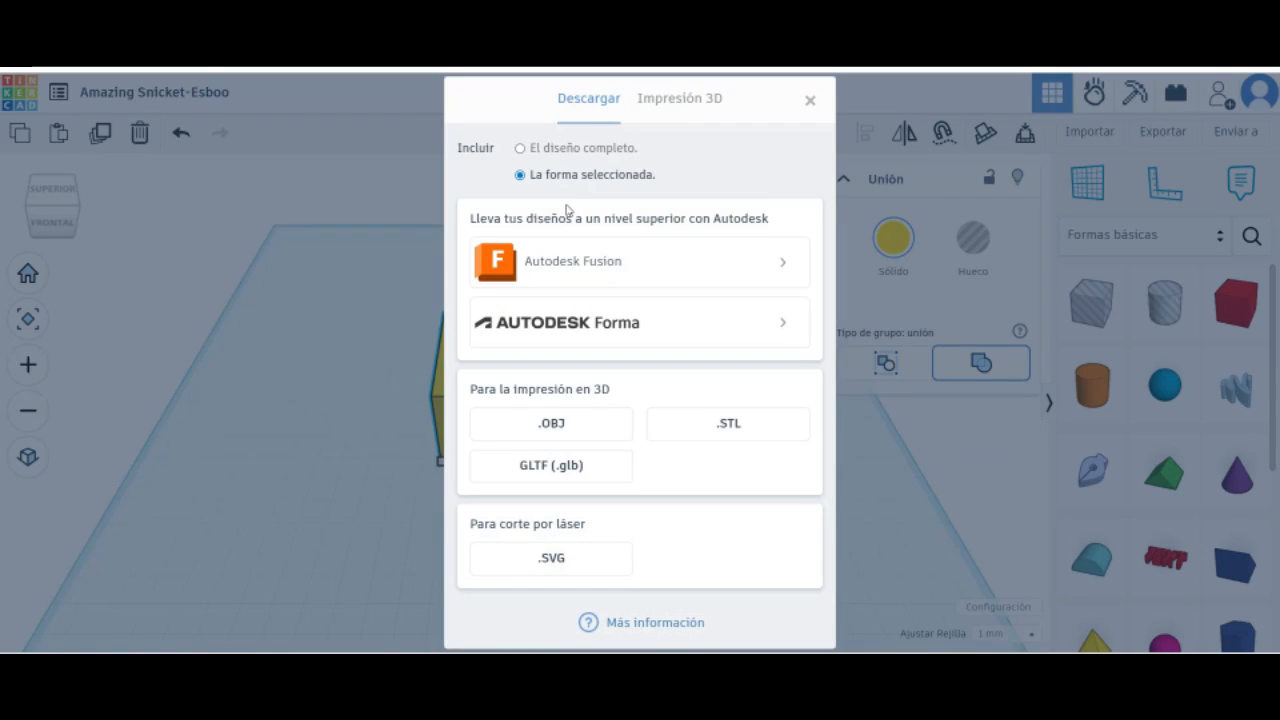
pyautogui.click(686, 99)
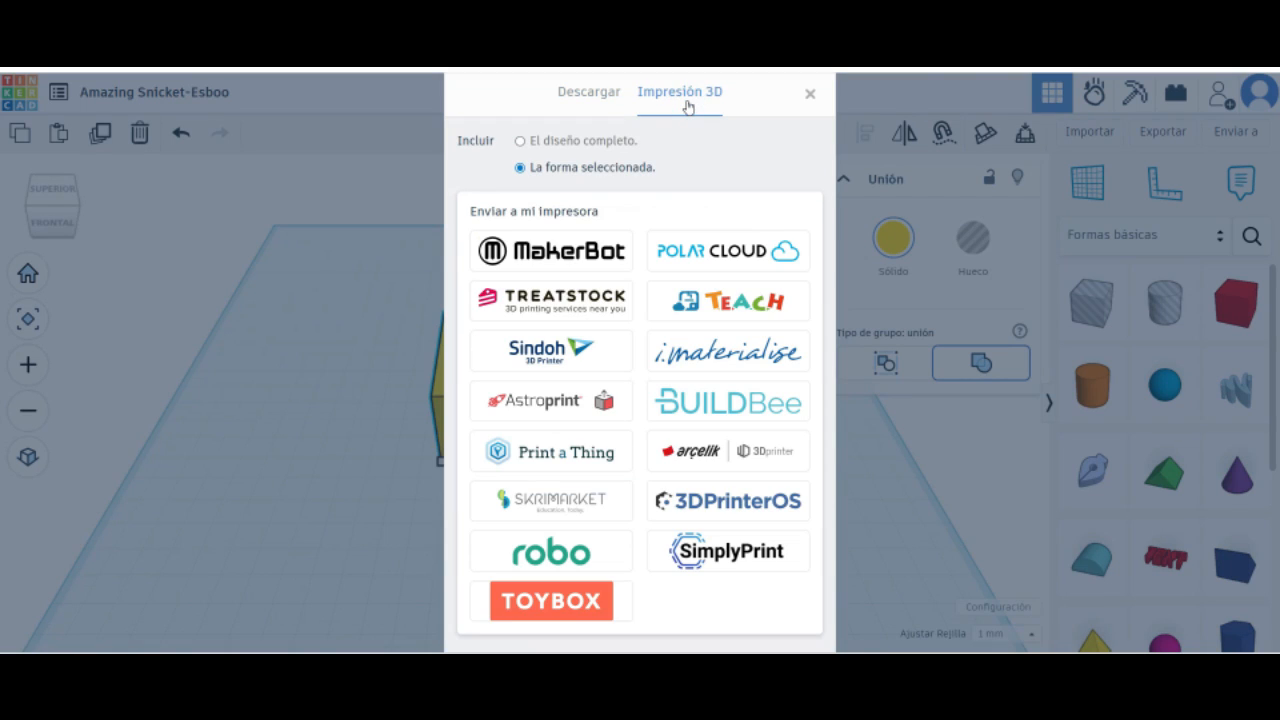
pyautogui.click(616, 99)
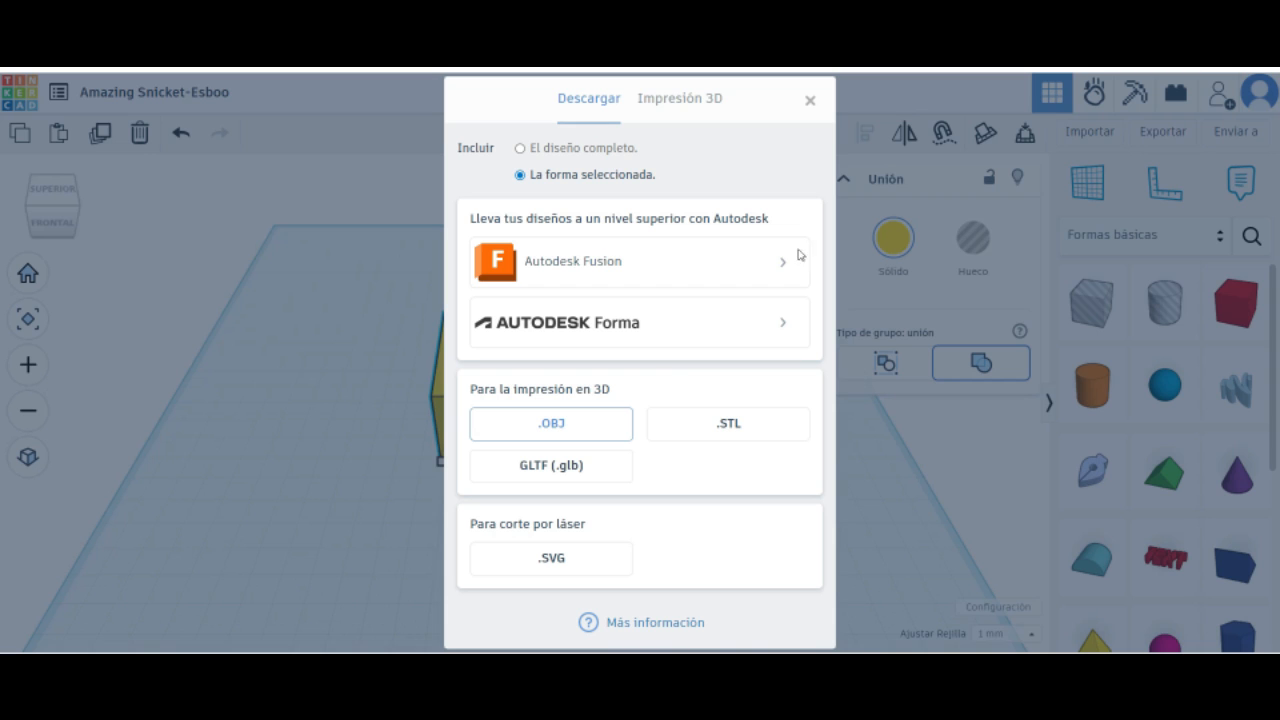
pyautogui.click(810, 100)
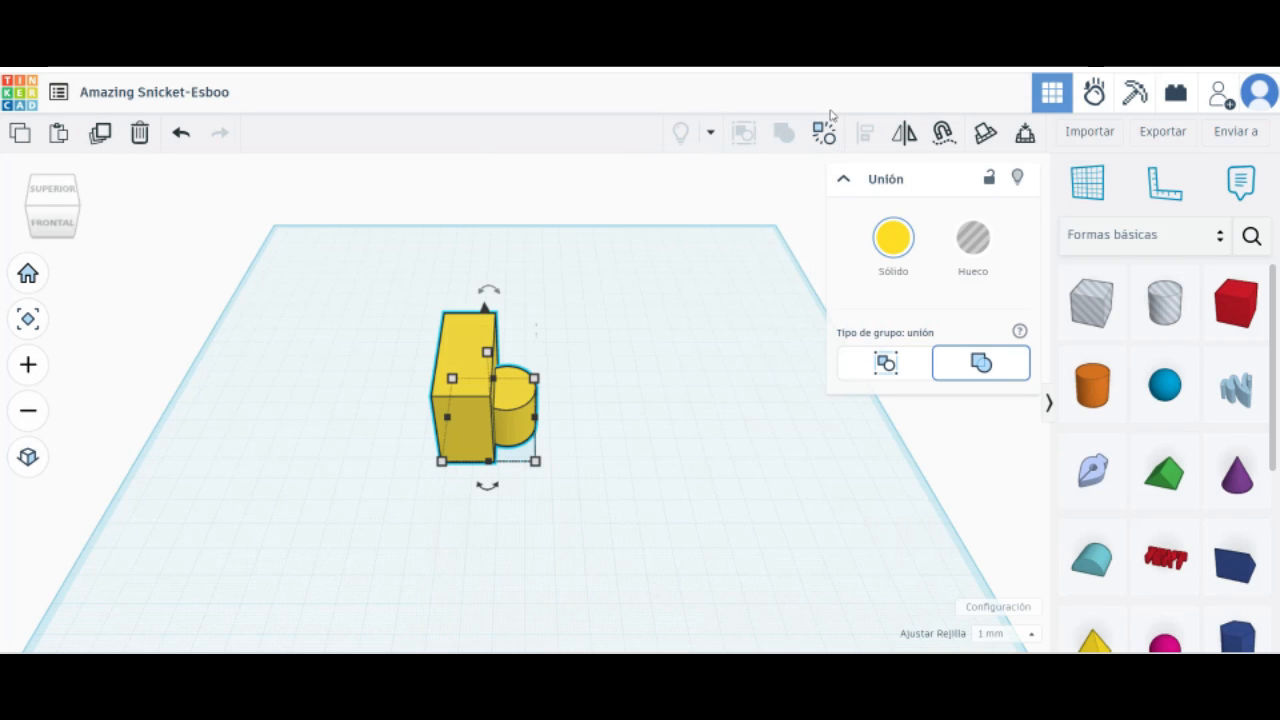
pyautogui.click(1240, 137)
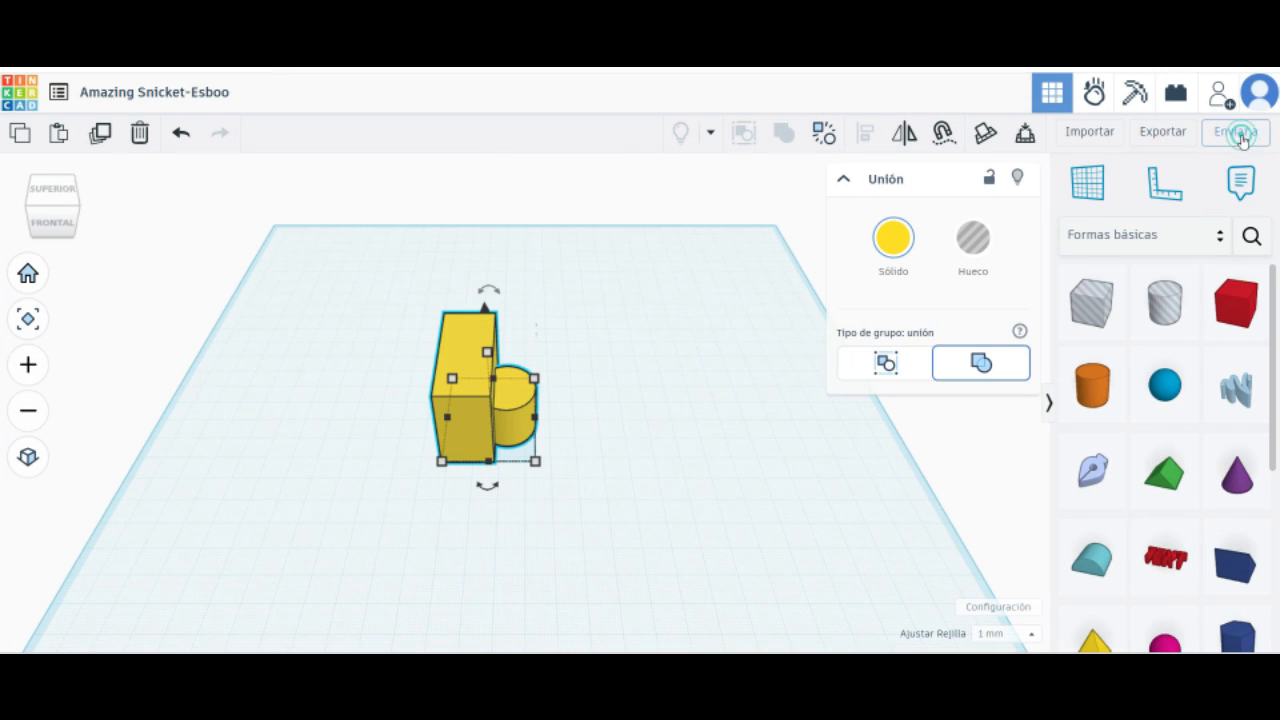
pyautogui.click(812, 142)
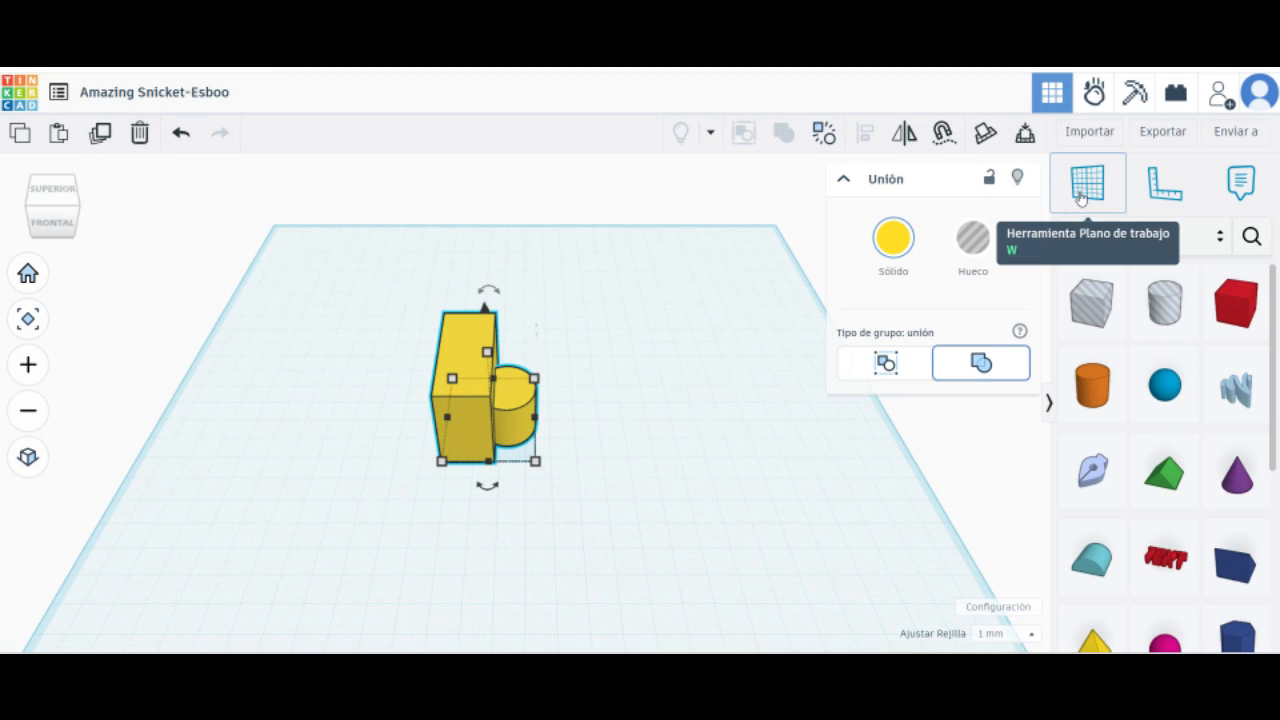
# Place a new workplane on the top face of the union's box.
pyautogui.click(1080, 197)
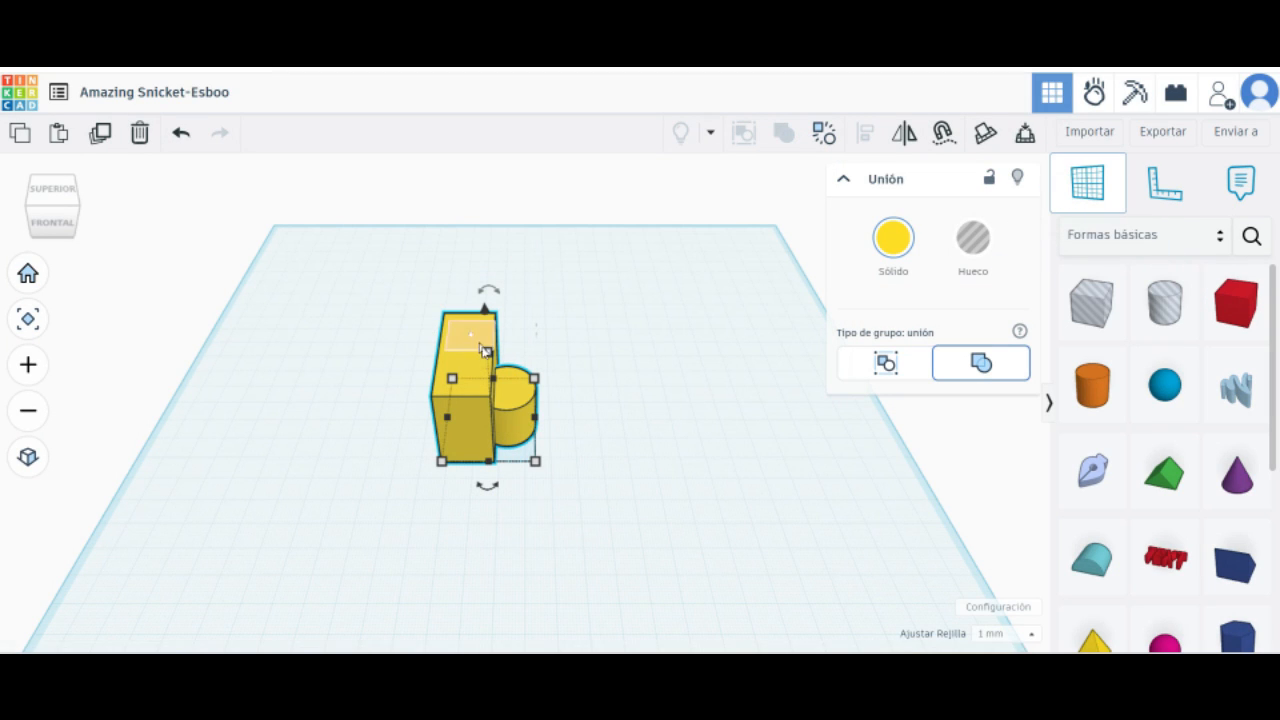
pyautogui.click(472, 376)
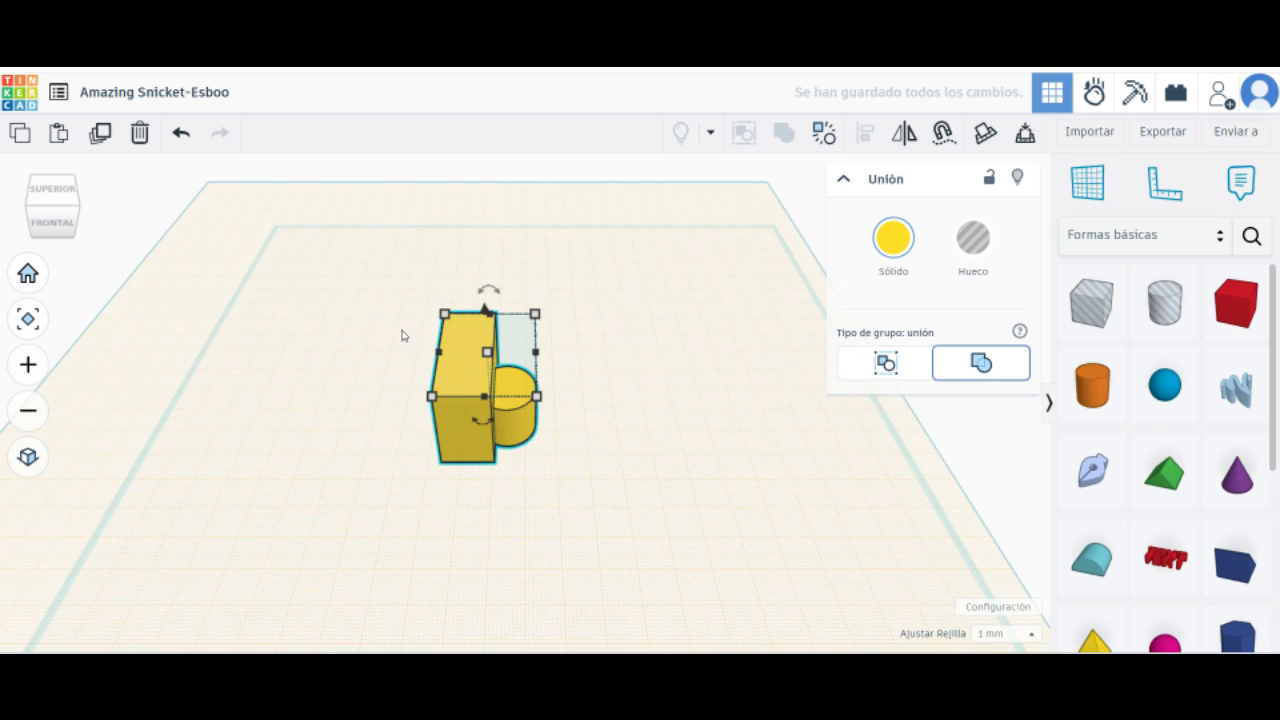
pyautogui.moveTo(588, 512); pyautogui.dragTo(616, 470, button='right')
# Place the ruler at the front base corner of the union's box and add an empty note on the workplane beside the union.
pyautogui.click(1165, 180)
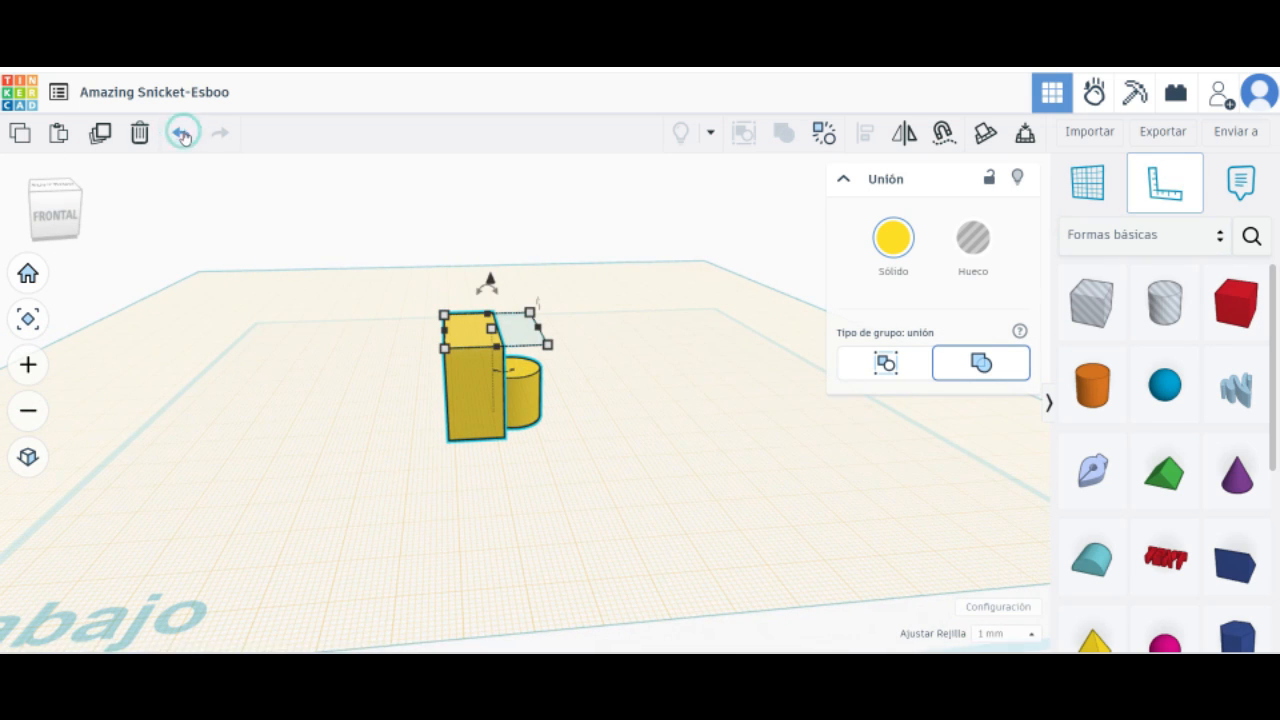
pyautogui.click(1158, 178)
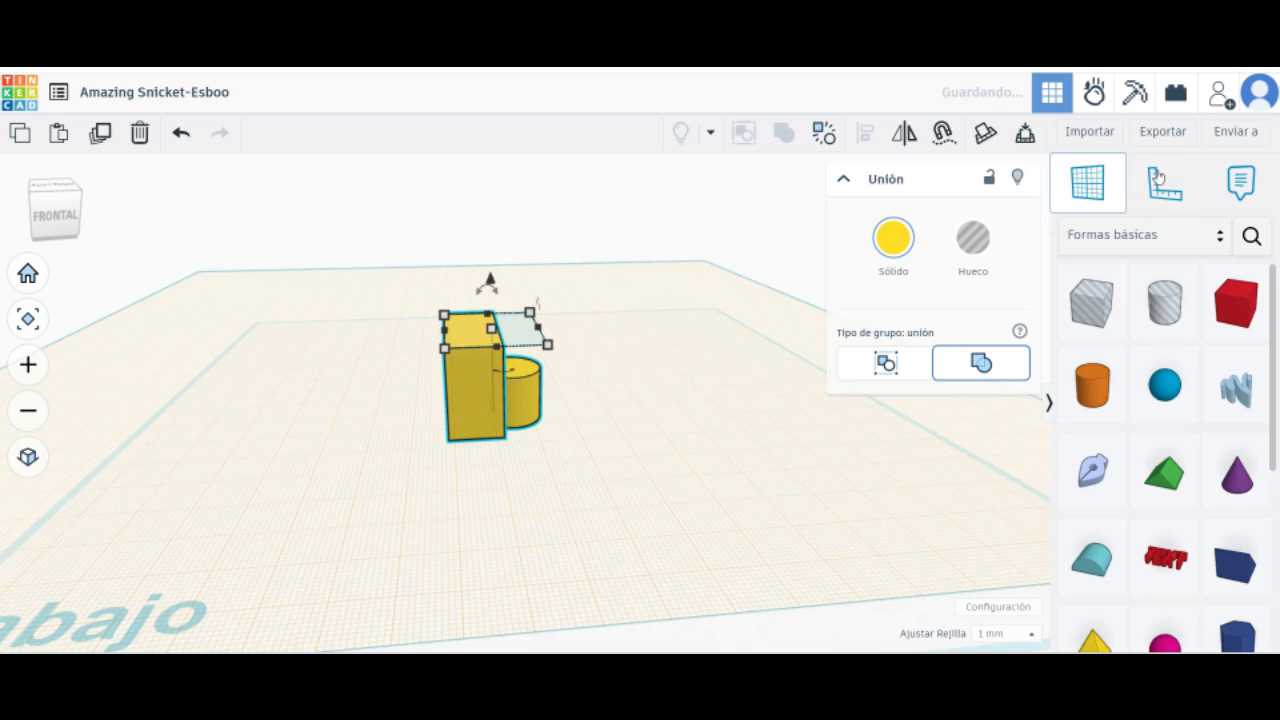
pyautogui.click(1158, 178)
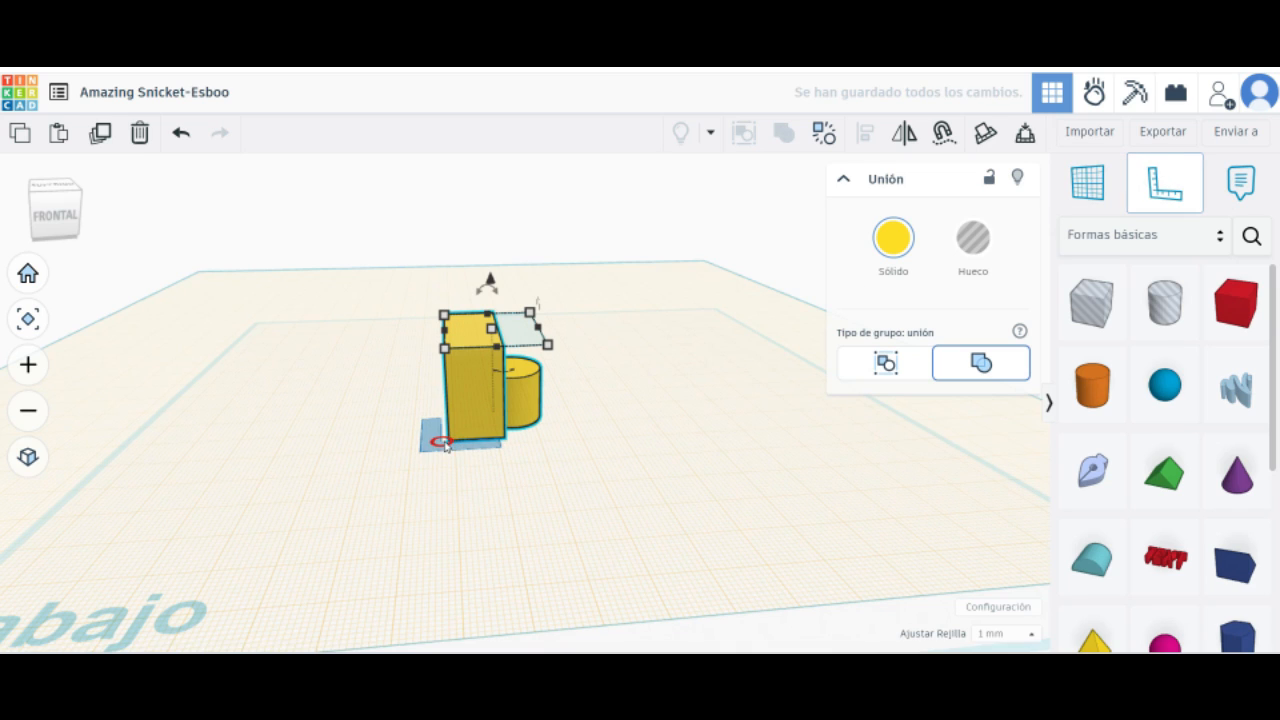
pyautogui.click(500, 476)
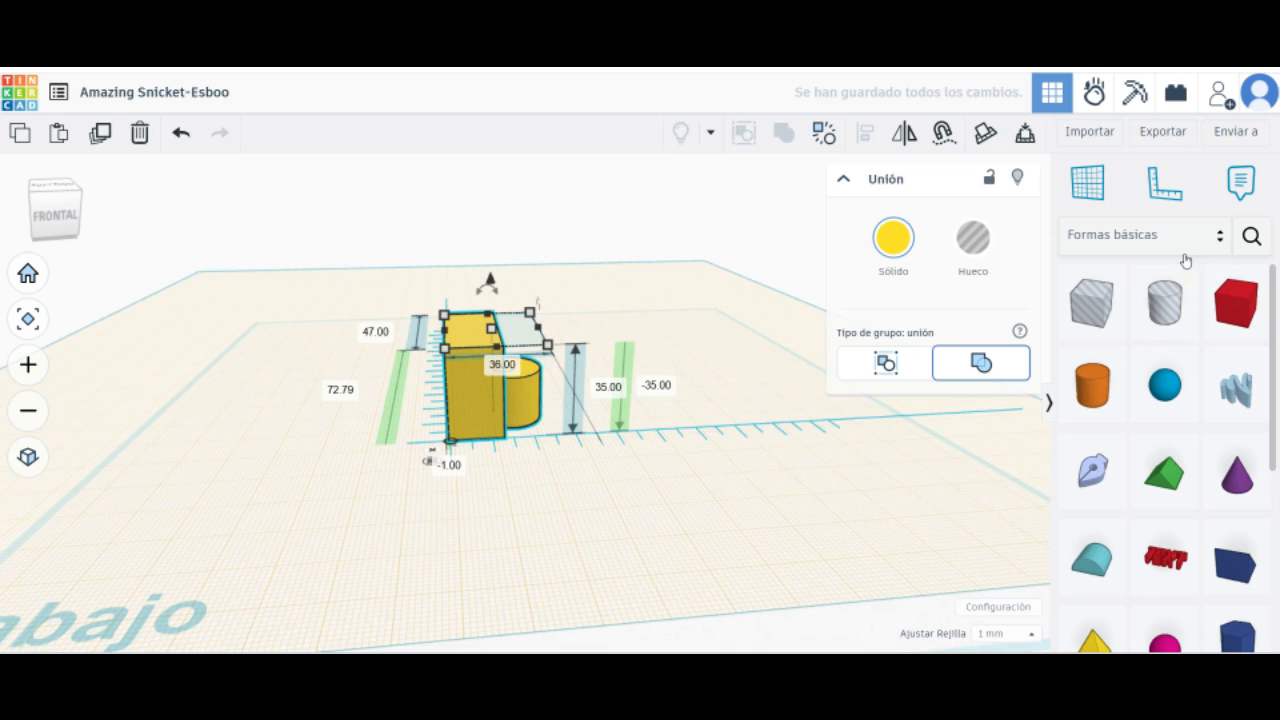
pyautogui.click(1165, 183)
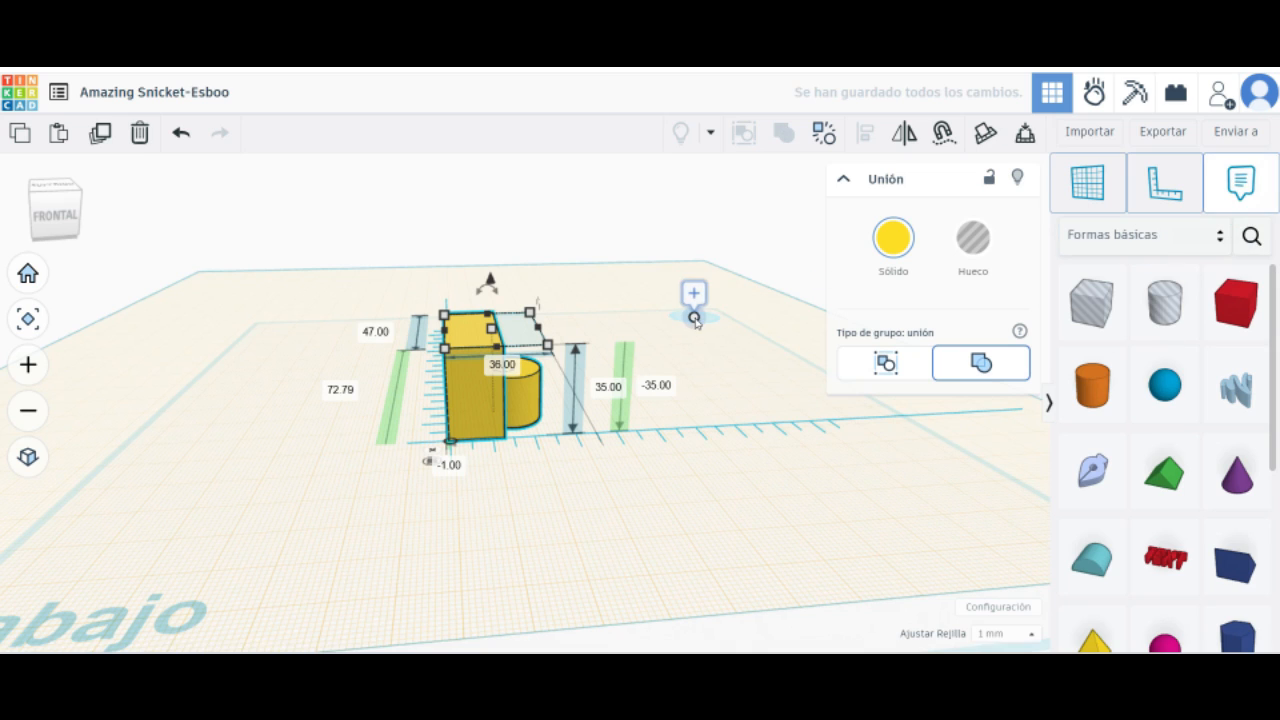
pyautogui.click(694, 318)
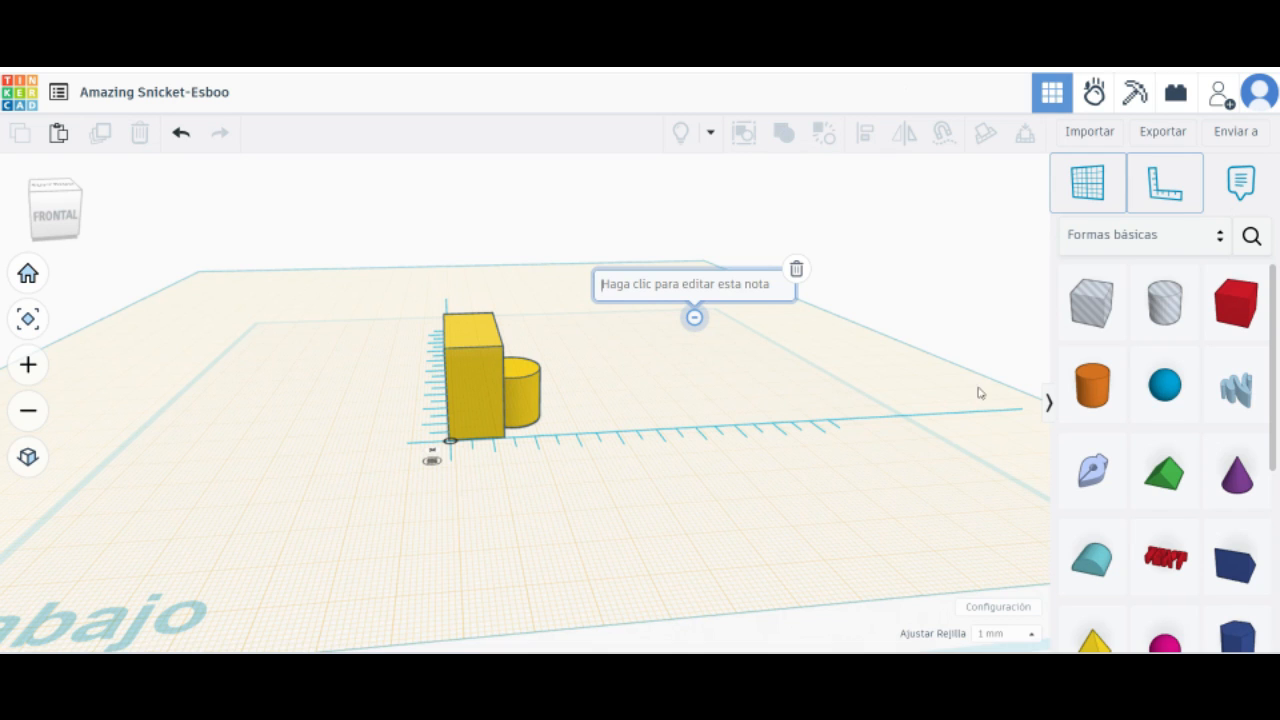
# Place the Elvis figure from the Criaturas y personajes library in front of the union and check the snap grid size options.
pyautogui.click(1135, 236)
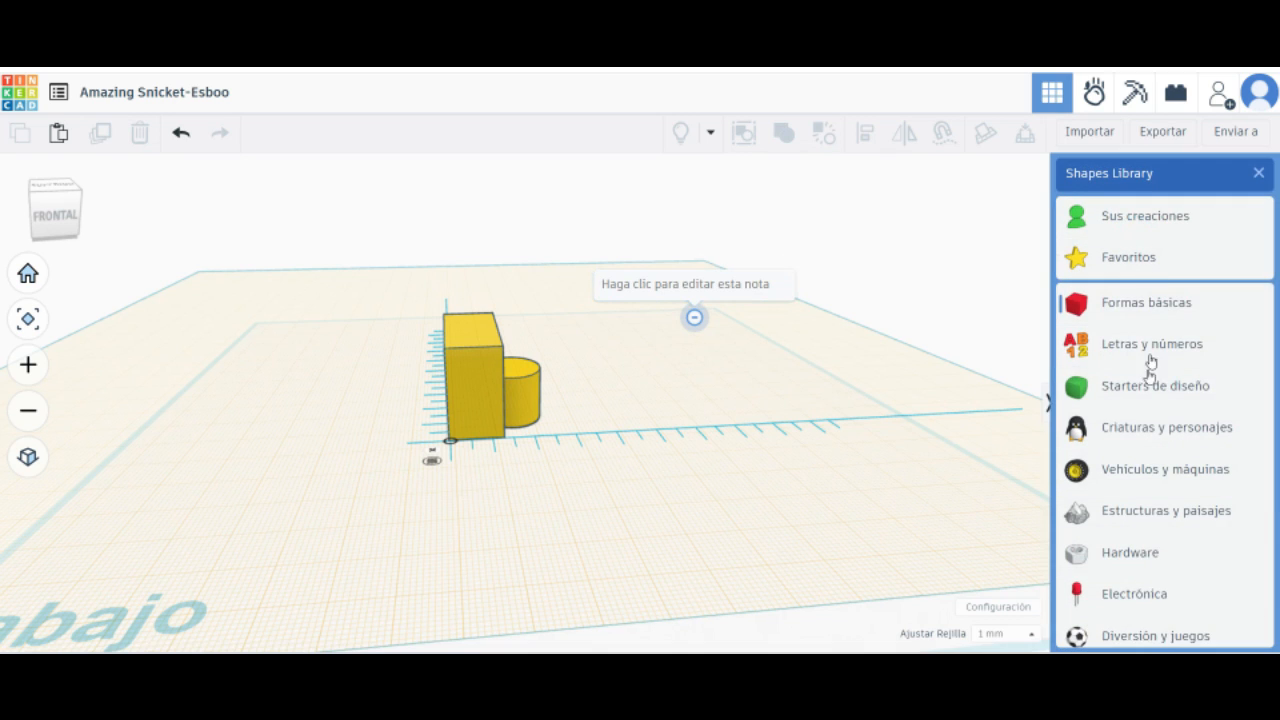
pyautogui.click(1140, 426)
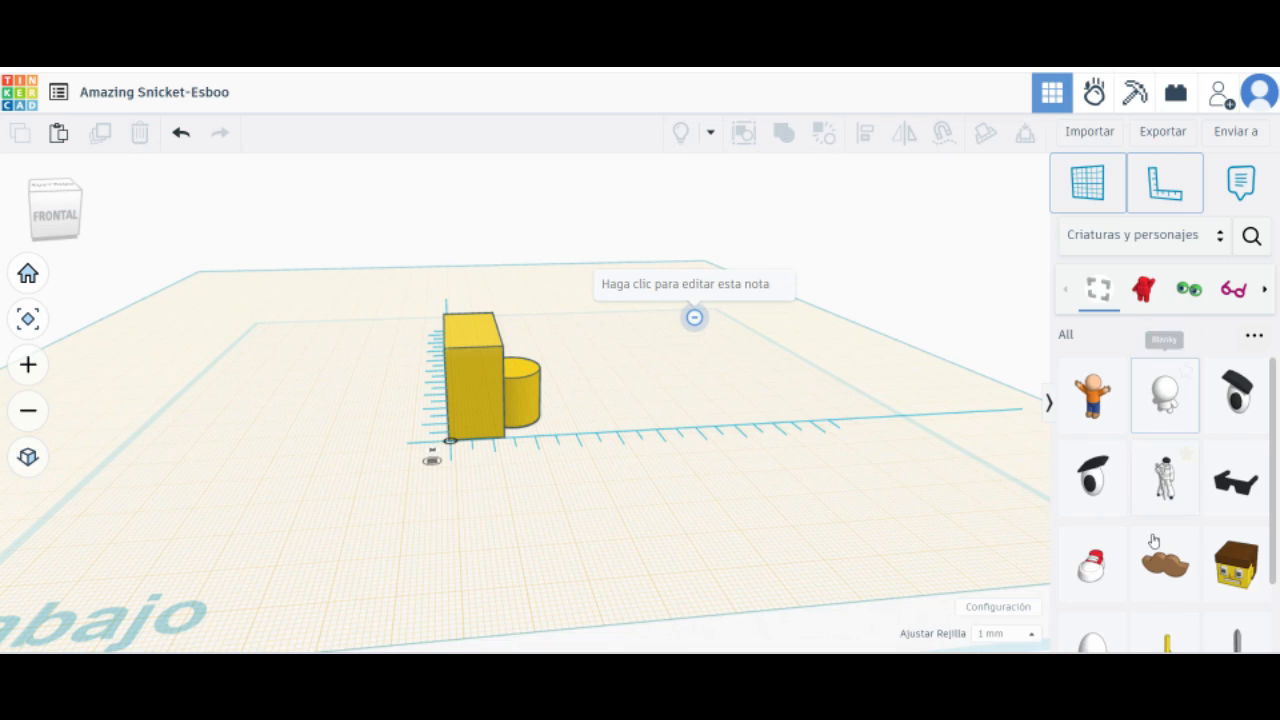
pyautogui.moveTo(1092, 478); pyautogui.dragTo(628, 557)
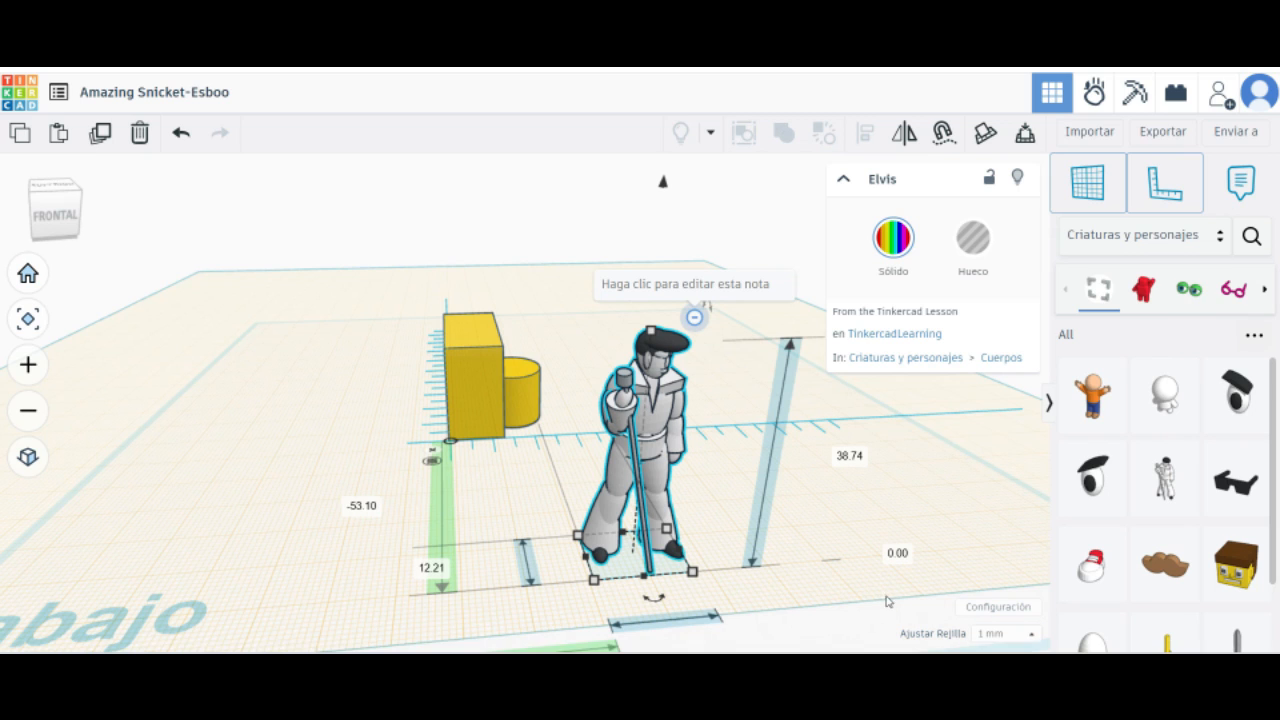
pyautogui.click(1005, 633)
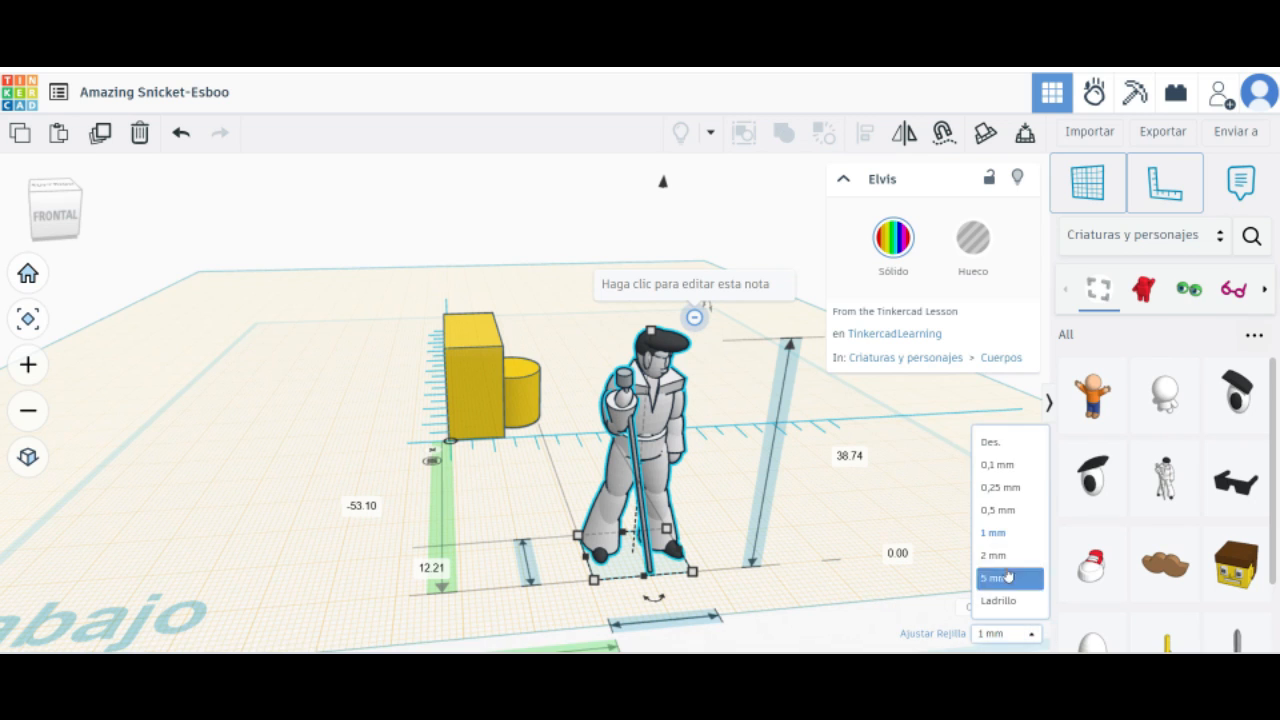
pyautogui.click(1001, 541)
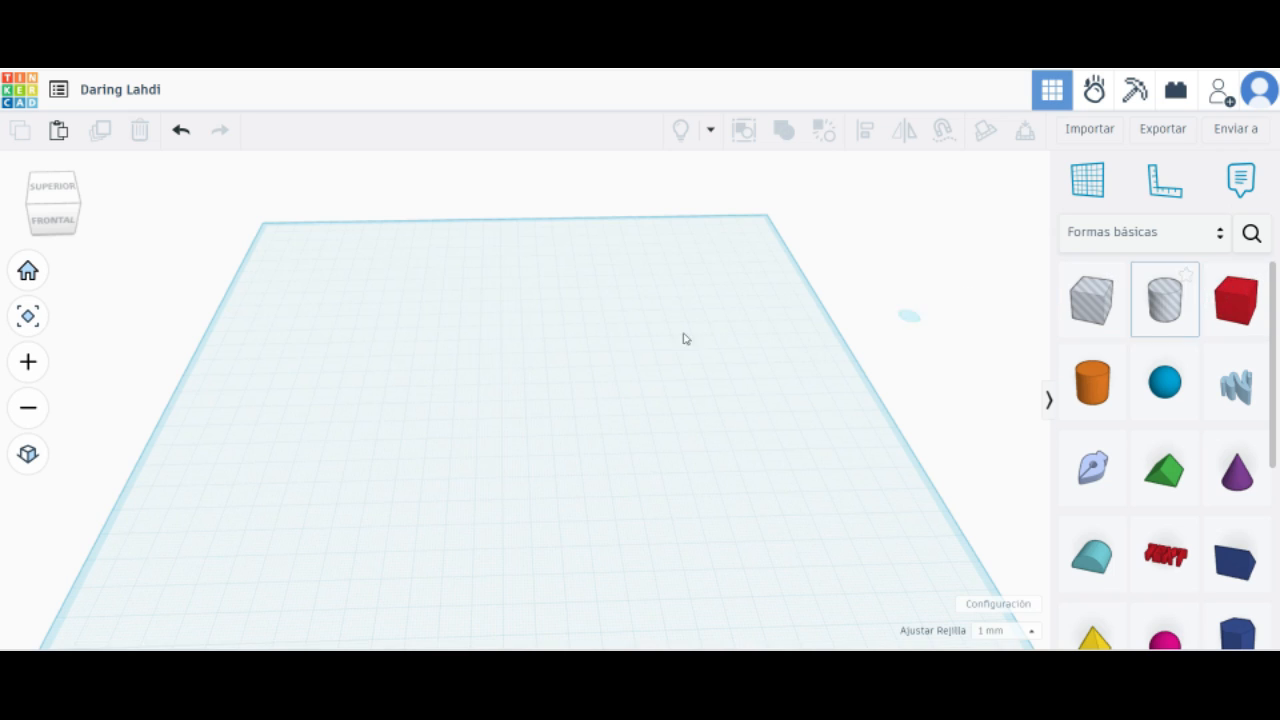
# In the Daring Lahdi design, place a box on the workplane and colour it white.
pyautogui.click(484, 356)
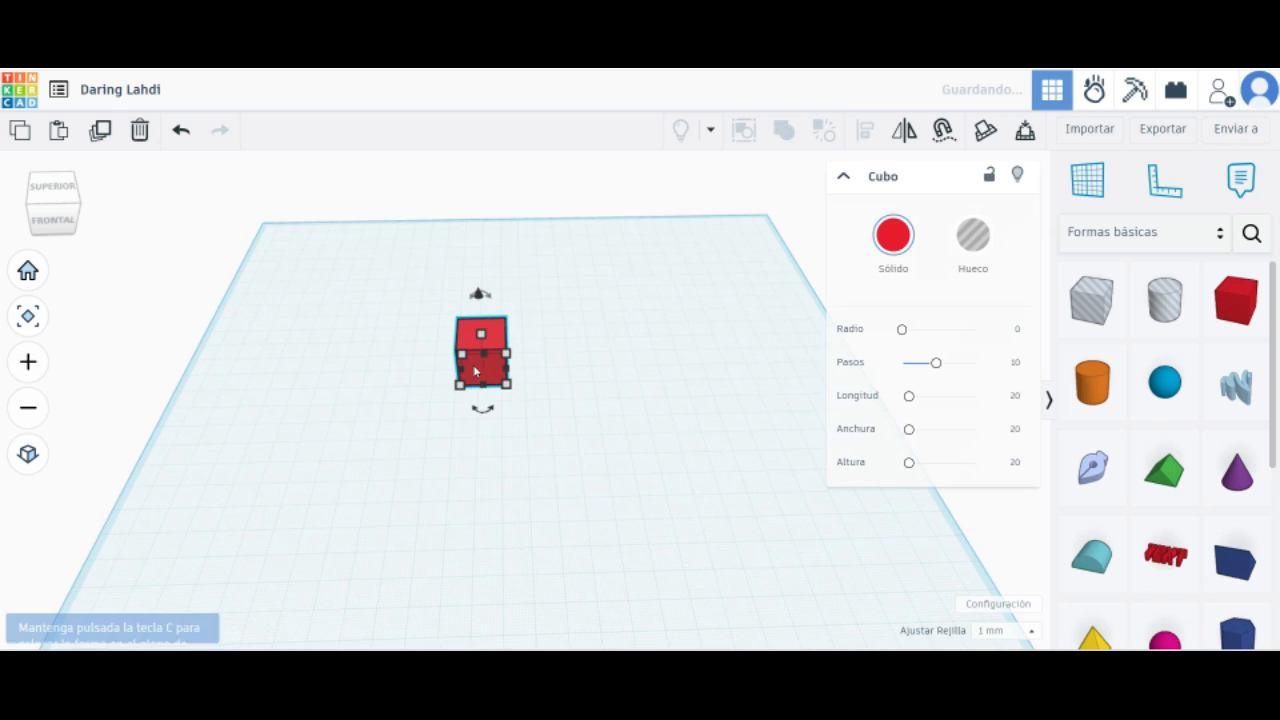
pyautogui.click(893, 234)
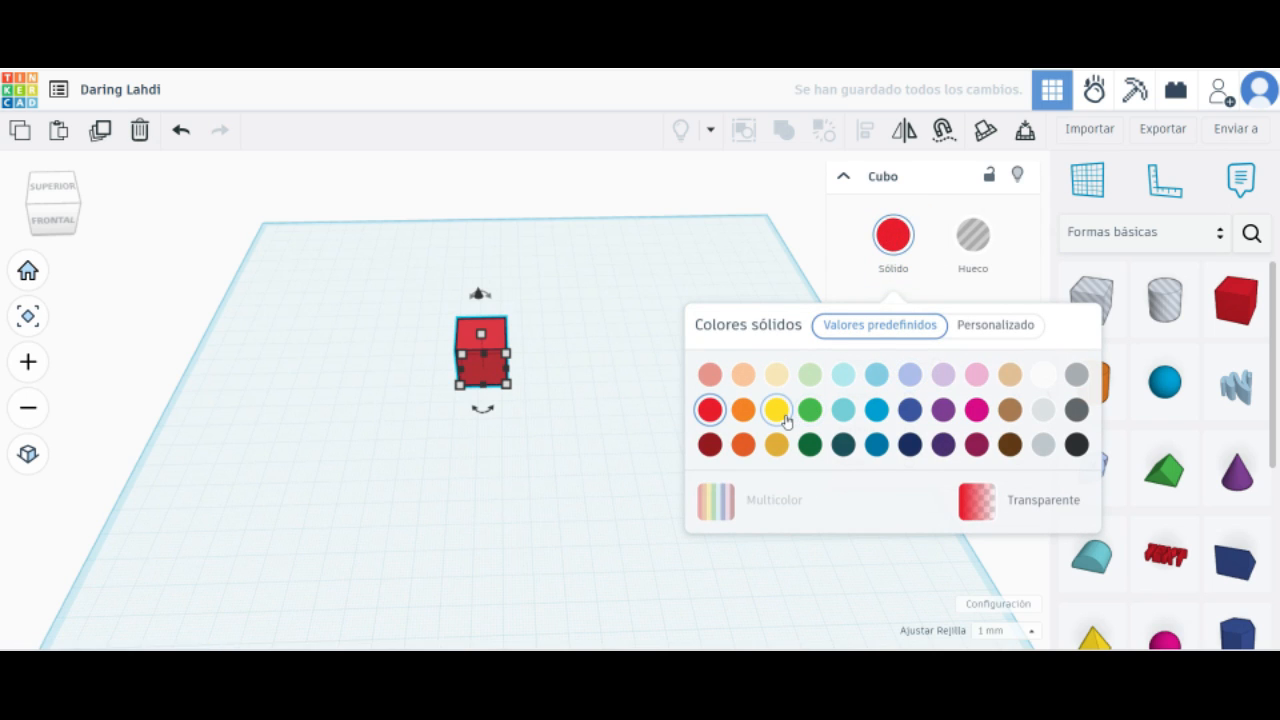
pyautogui.click(1043, 374)
pyautogui.click(556, 346)
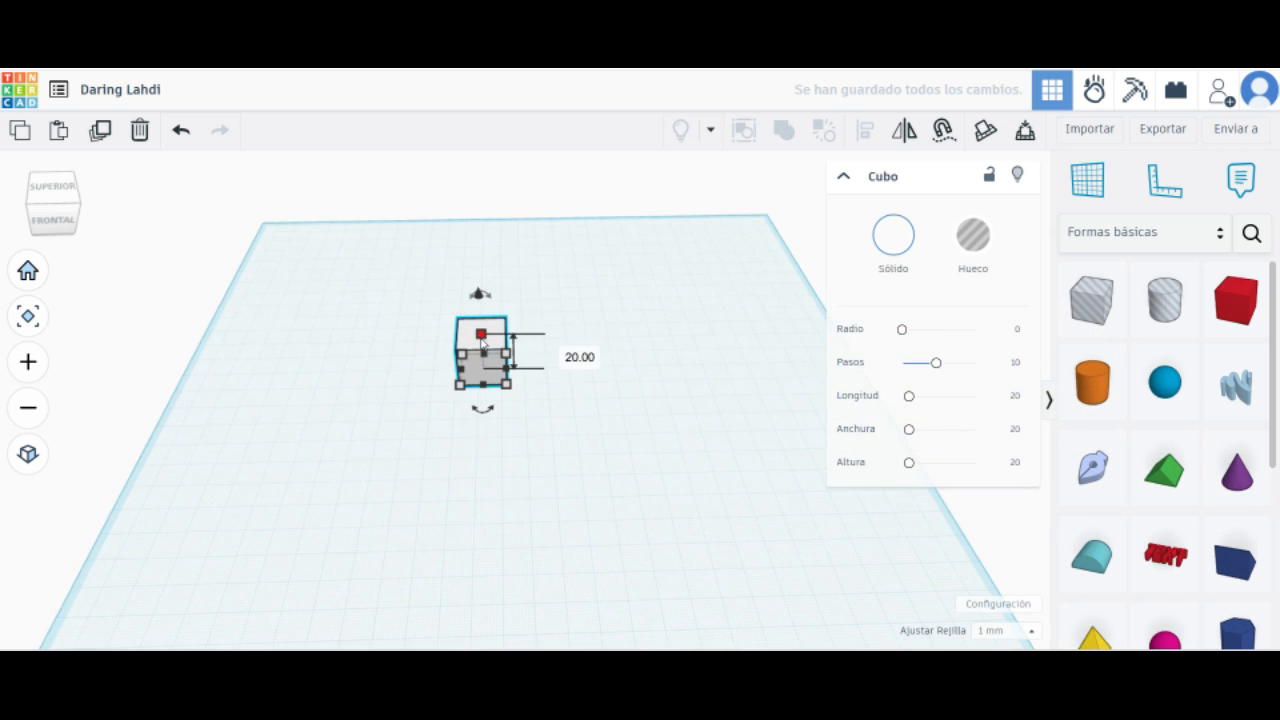
# Stretch the white box to about 133 mm wide and extend it far toward the front to form a broad slab.
pyautogui.moveTo(508, 362); pyautogui.dragTo(773, 391)
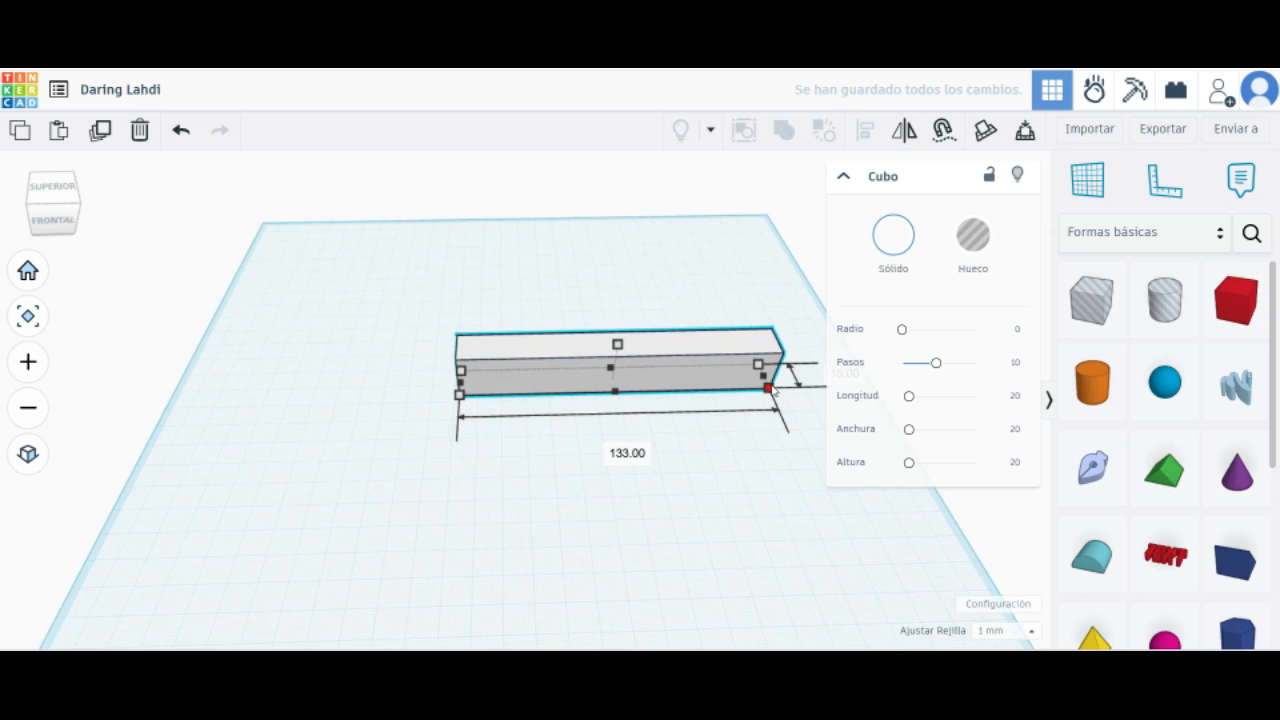
pyautogui.moveTo(498, 332)
pyautogui.mouseDown(button='right')
pyautogui.moveTo(494, 346)
pyautogui.moveTo(476, 336)
pyautogui.moveTo(511, 331)
pyautogui.moveTo(491, 331)
pyautogui.moveTo(497, 318)
pyautogui.mouseUp(button='right')
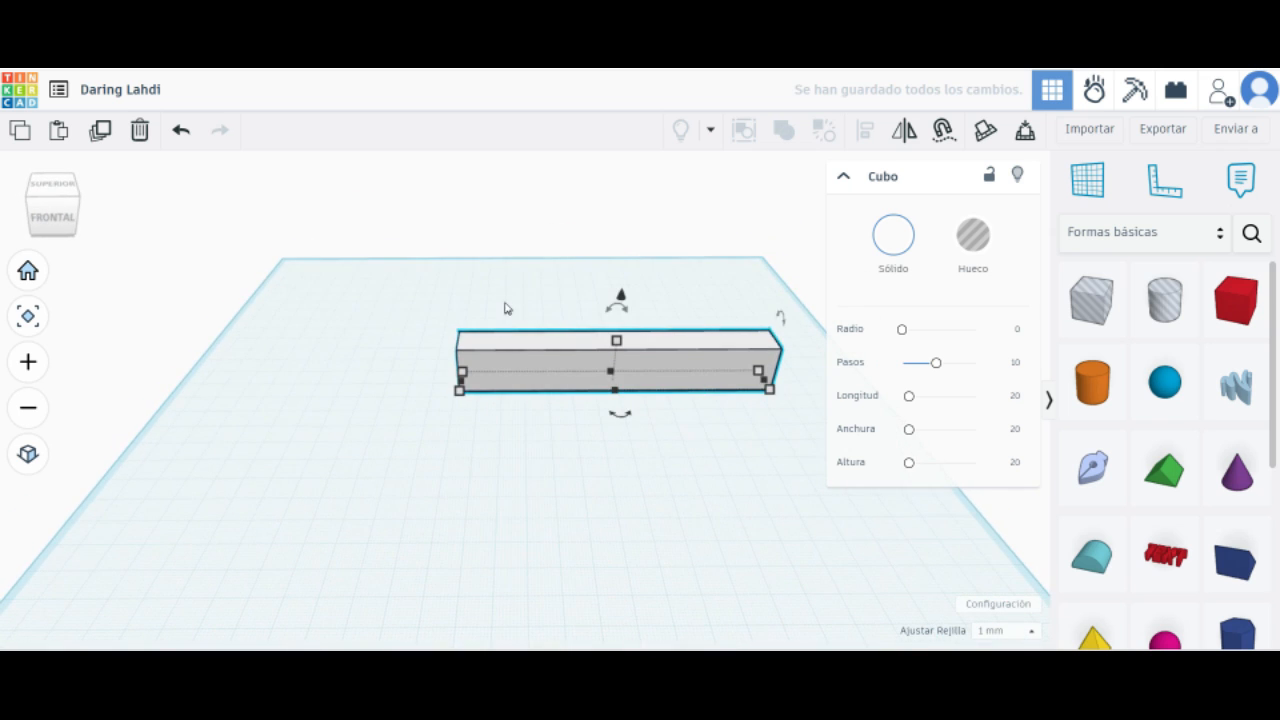
pyautogui.moveTo(615, 397); pyautogui.dragTo(640, 550)
# Move the white slab 28 mm to the left and 10 mm back, and reduce its height to about 15 mm.
pyautogui.moveTo(598, 471); pyautogui.dragTo(491, 431)
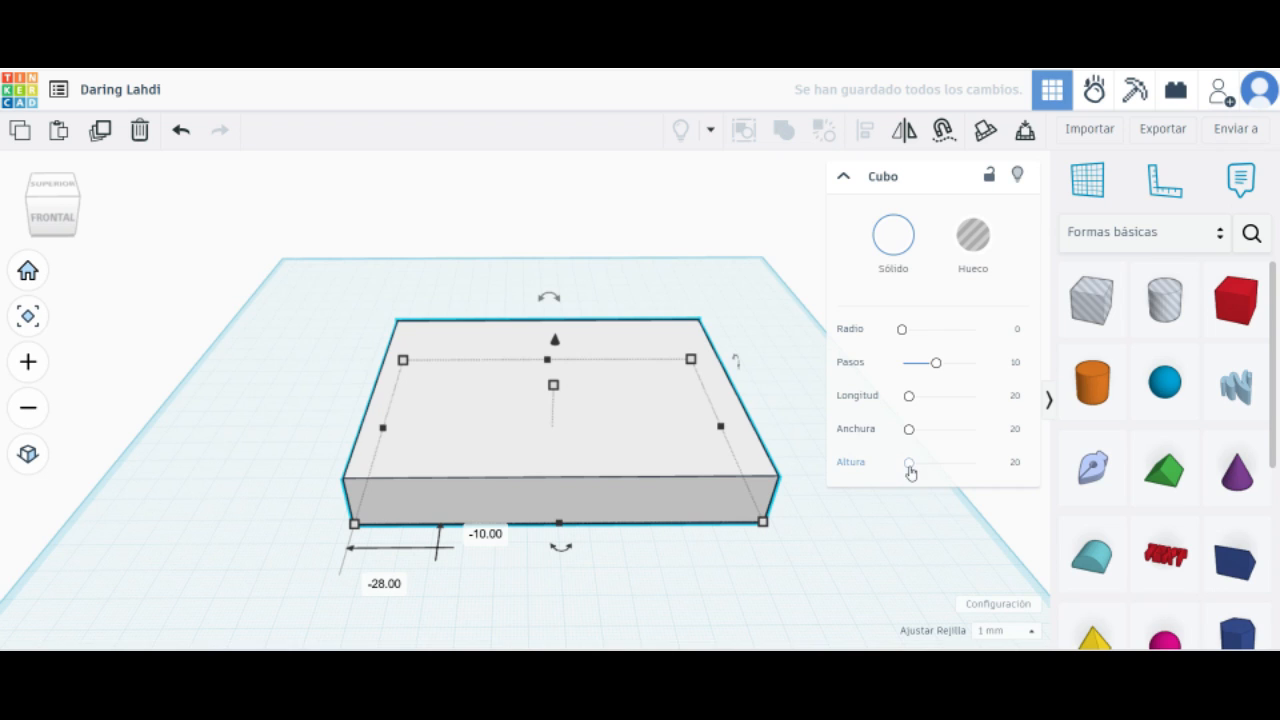
pyautogui.moveTo(910, 472); pyautogui.dragTo(908, 470)
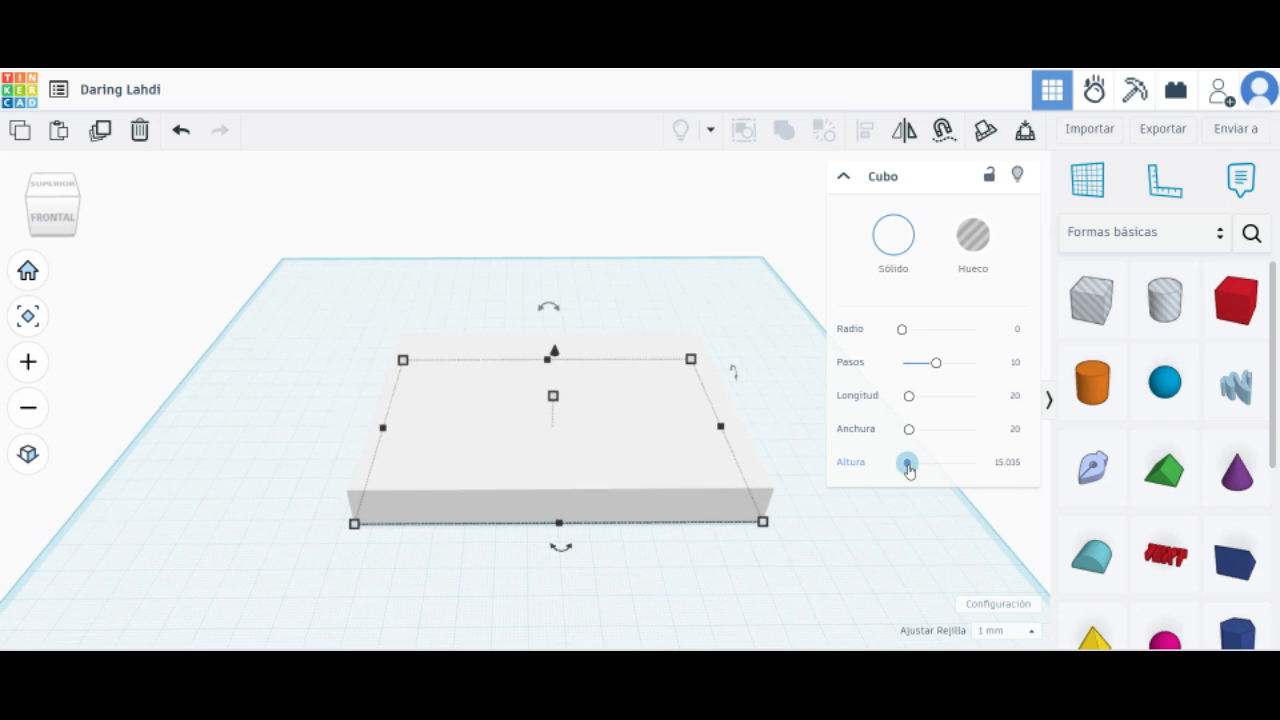
pyautogui.click(794, 538)
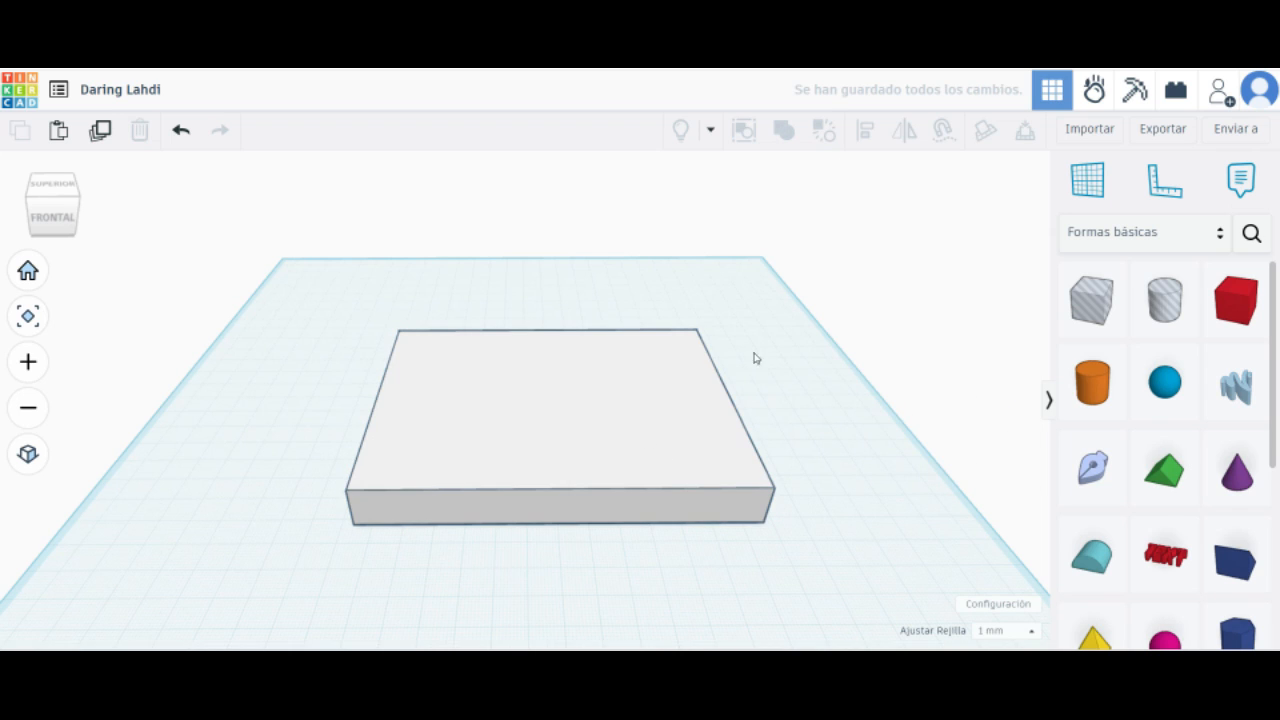
# Place a text shape on the slab's top face and set its text to PAZ.
pyautogui.click(1164, 558)
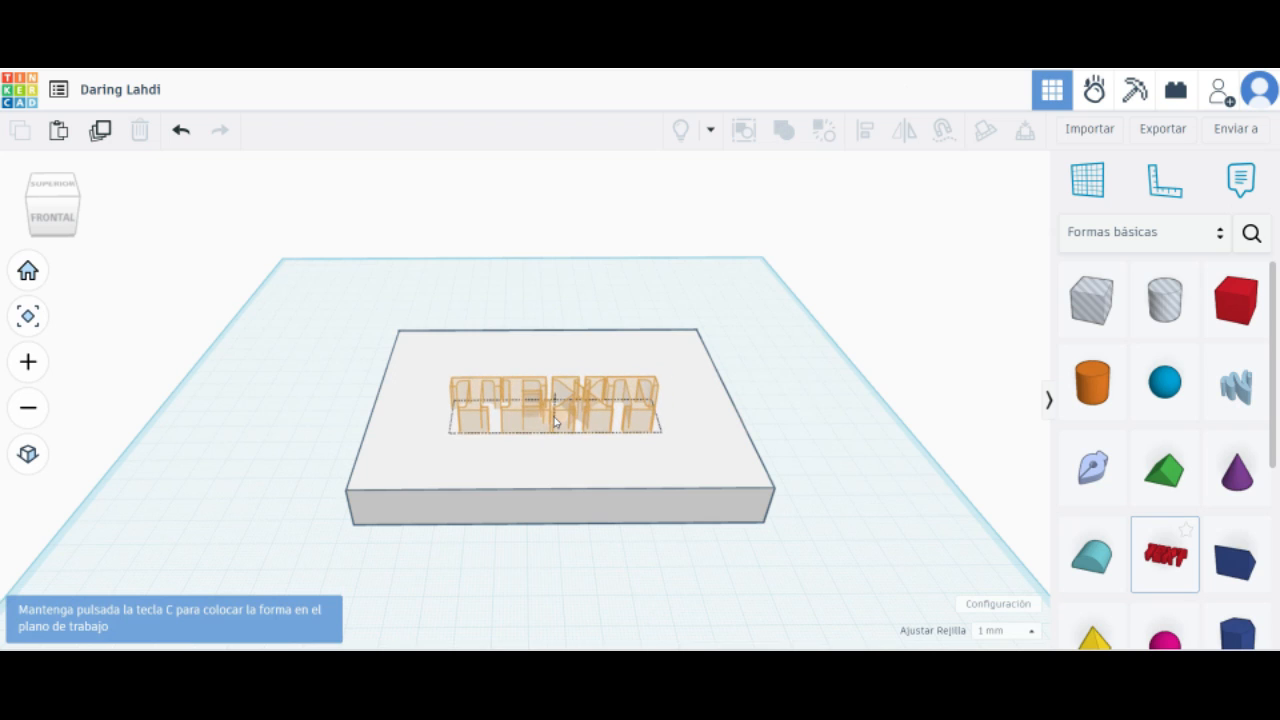
pyautogui.click(556, 422)
pyautogui.click(972, 330)
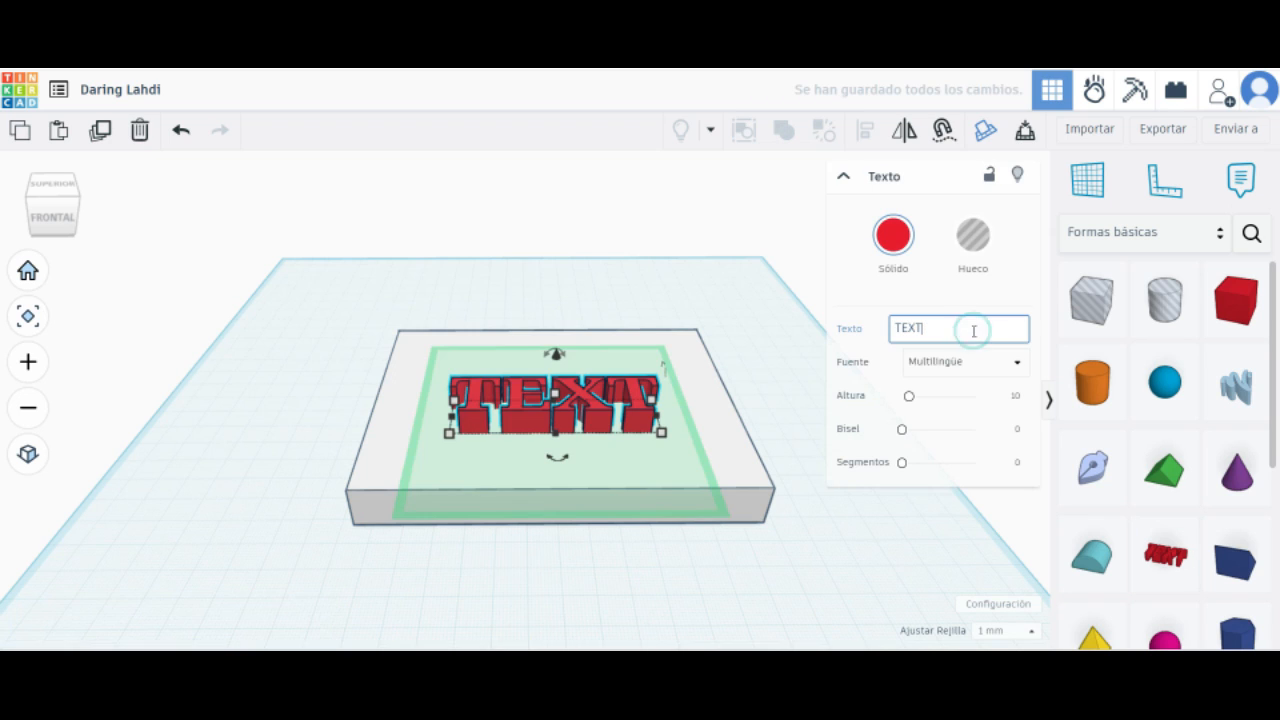
pyautogui.press('BackSpace')
pyautogui.press('BackSpace')
pyautogui.press('BackSpace')
pyautogui.press('BackSpace')
pyautogui.write('PAZ')
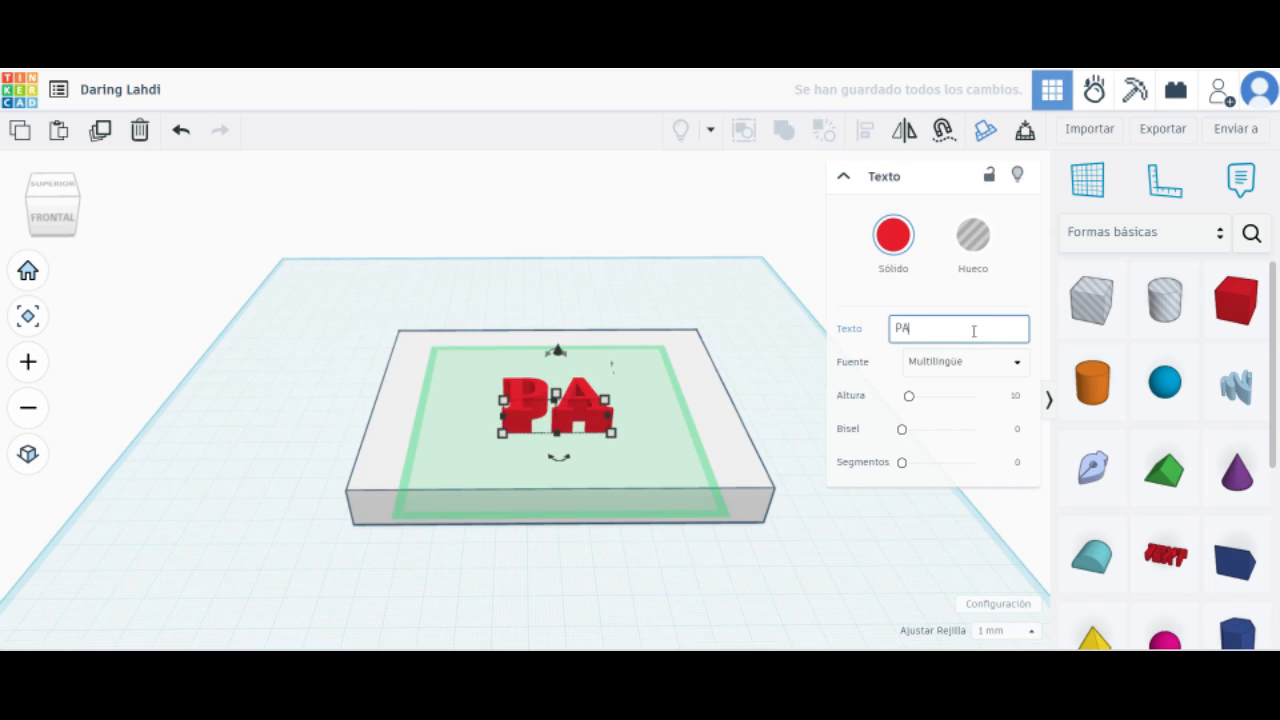
# Change the PAZ text's solid colour to the medium green preset.
pyautogui.click(894, 233)
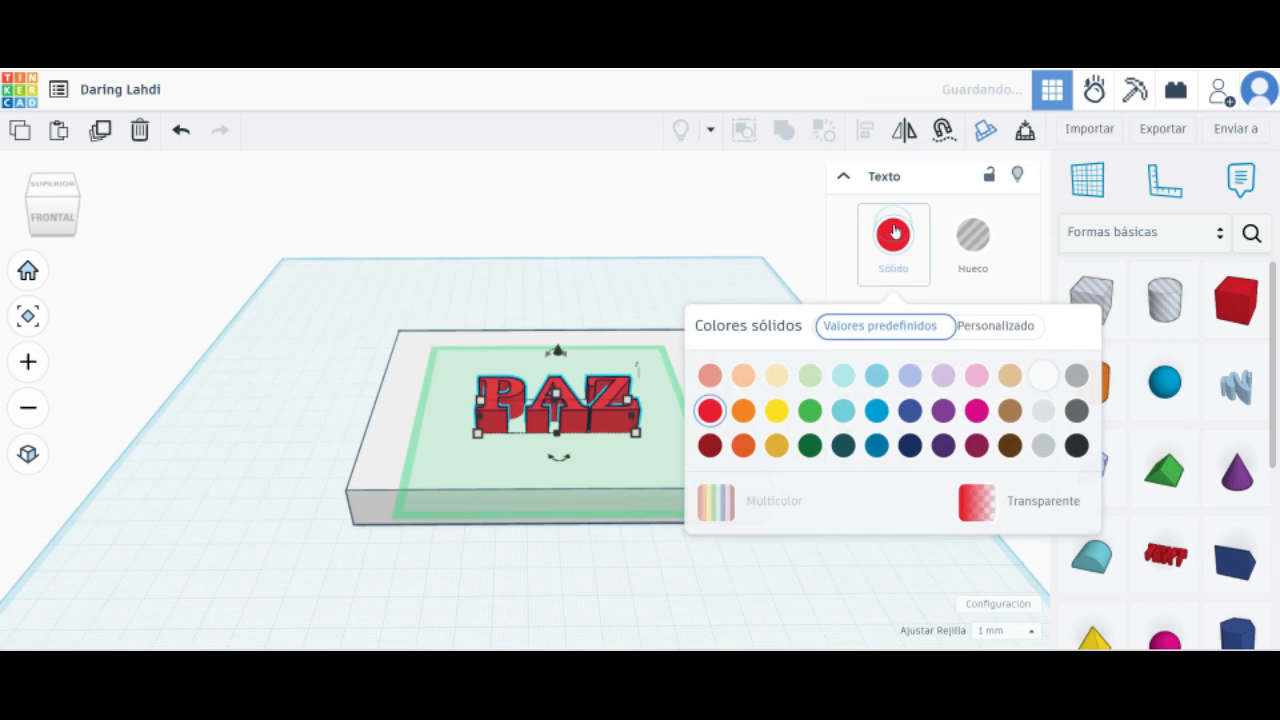
pyautogui.click(809, 409)
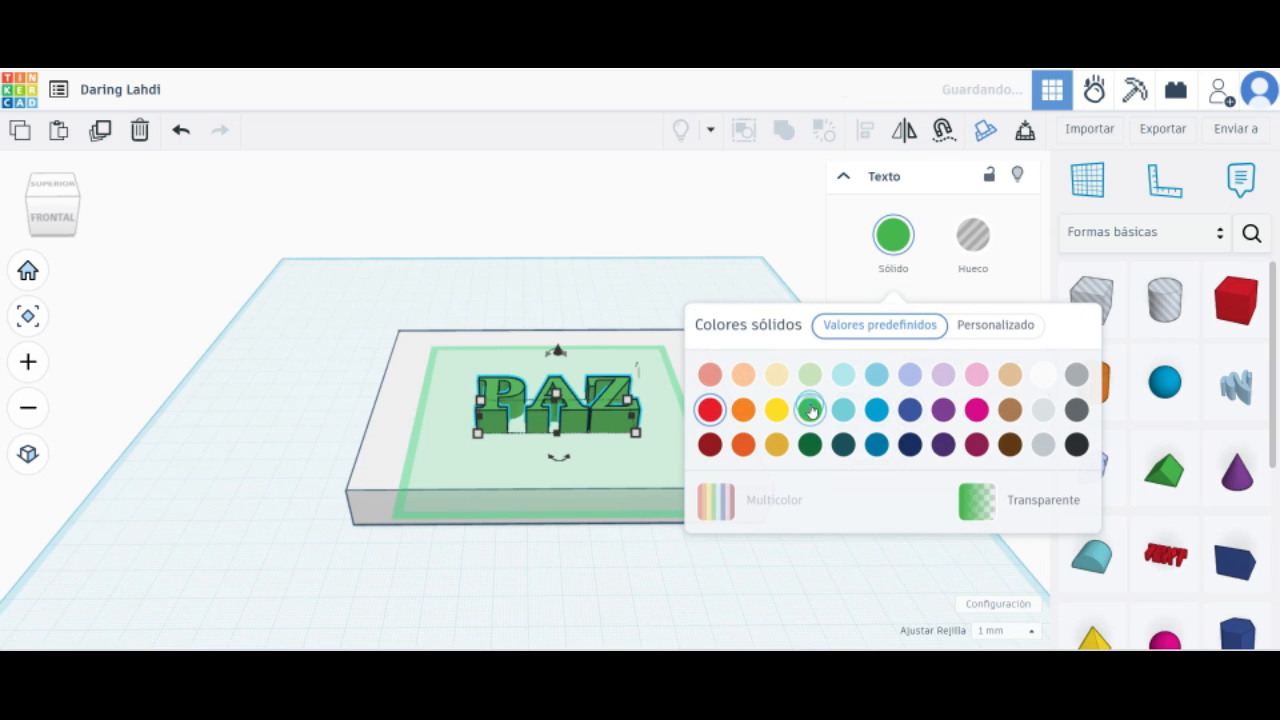
pyautogui.click(623, 282)
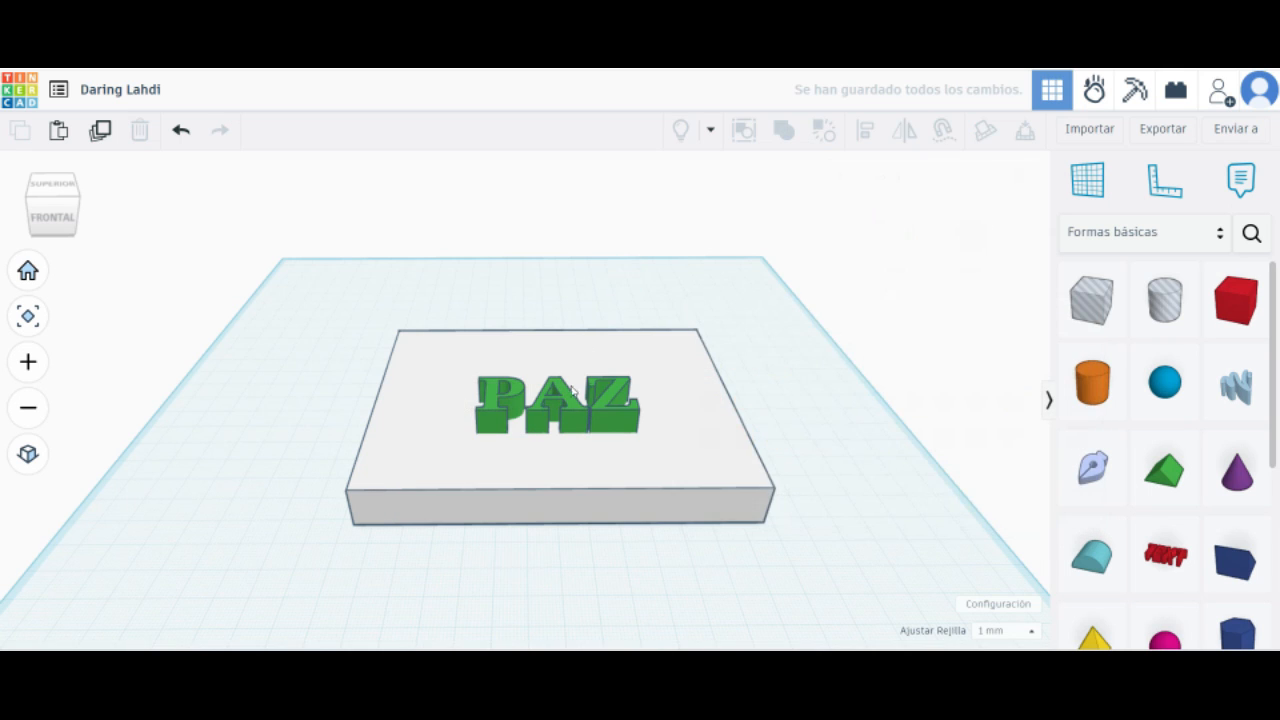
# Enlarge the PAZ text on the slab to about 66 mm wide and 28 mm deep.
pyautogui.moveTo(766, 314); pyautogui.dragTo(760, 396, button='right')
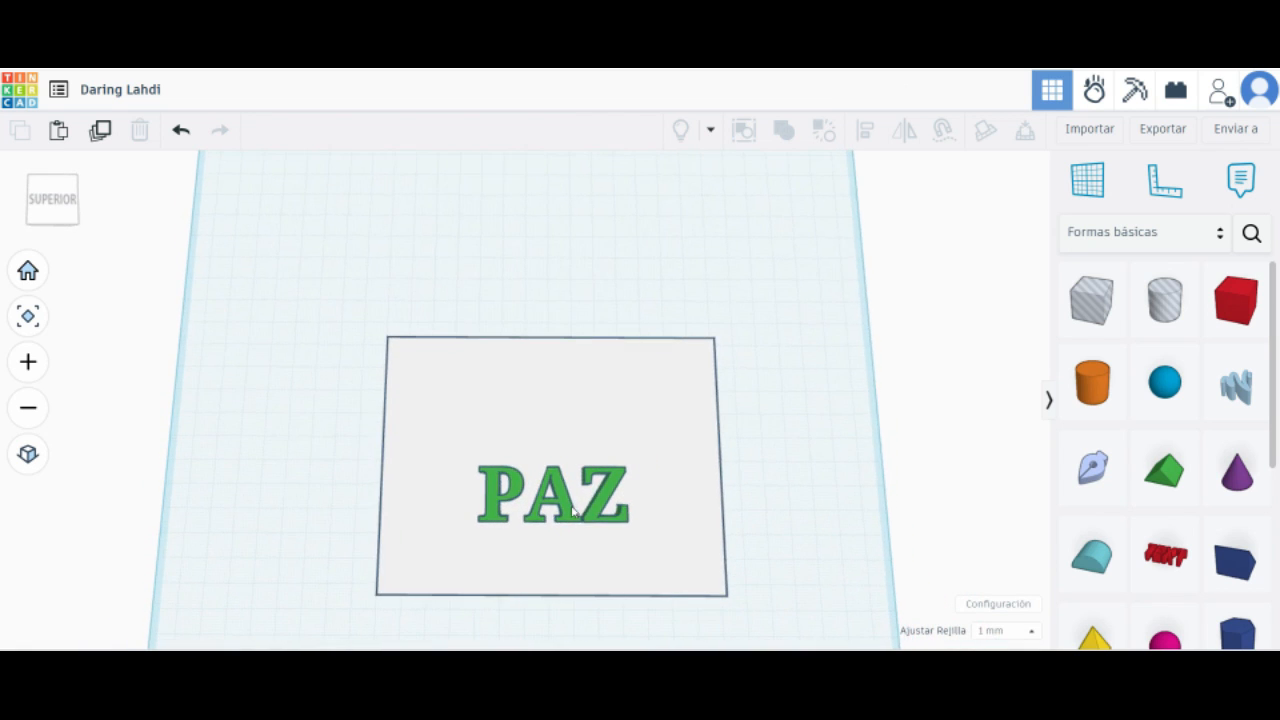
pyautogui.click(610, 487)
pyautogui.moveTo(624, 478); pyautogui.dragTo(655, 449)
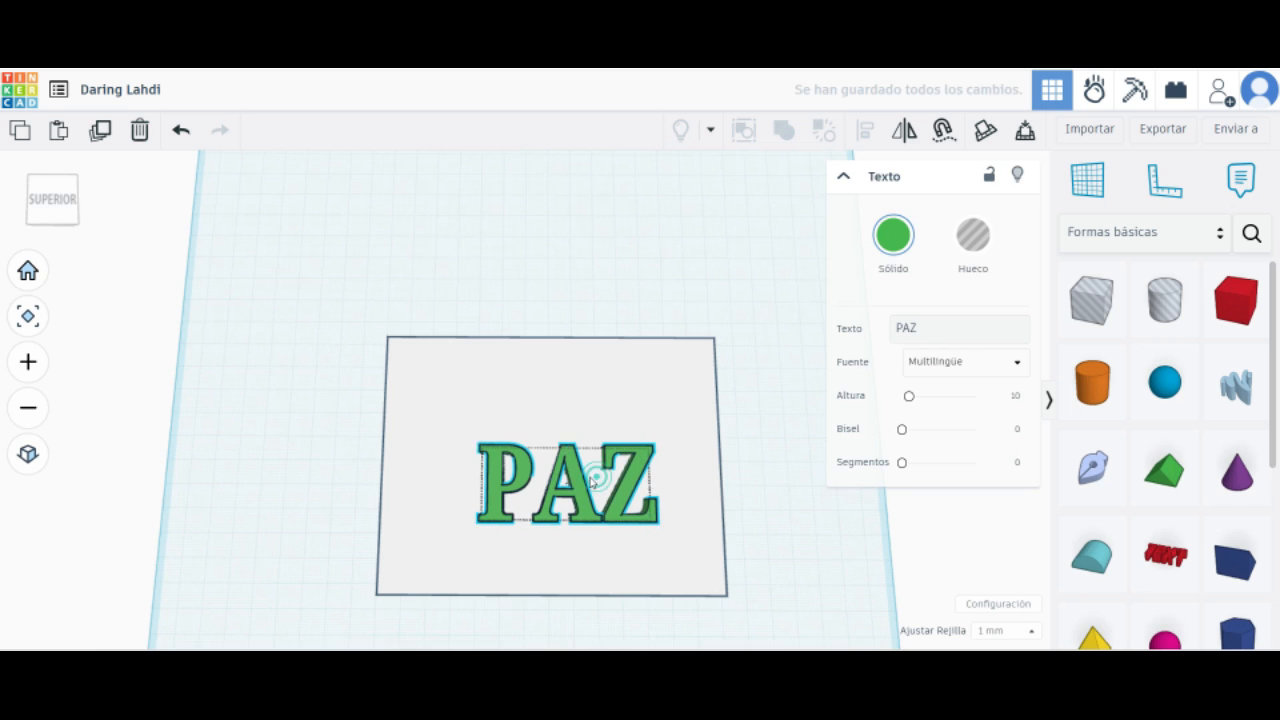
# Move the white slab 4 mm to the right and 1 mm forward beneath the text to centre PAZ better on it.
pyautogui.click(580, 482)
pyautogui.moveTo(580, 482); pyautogui.dragTo(612, 485)
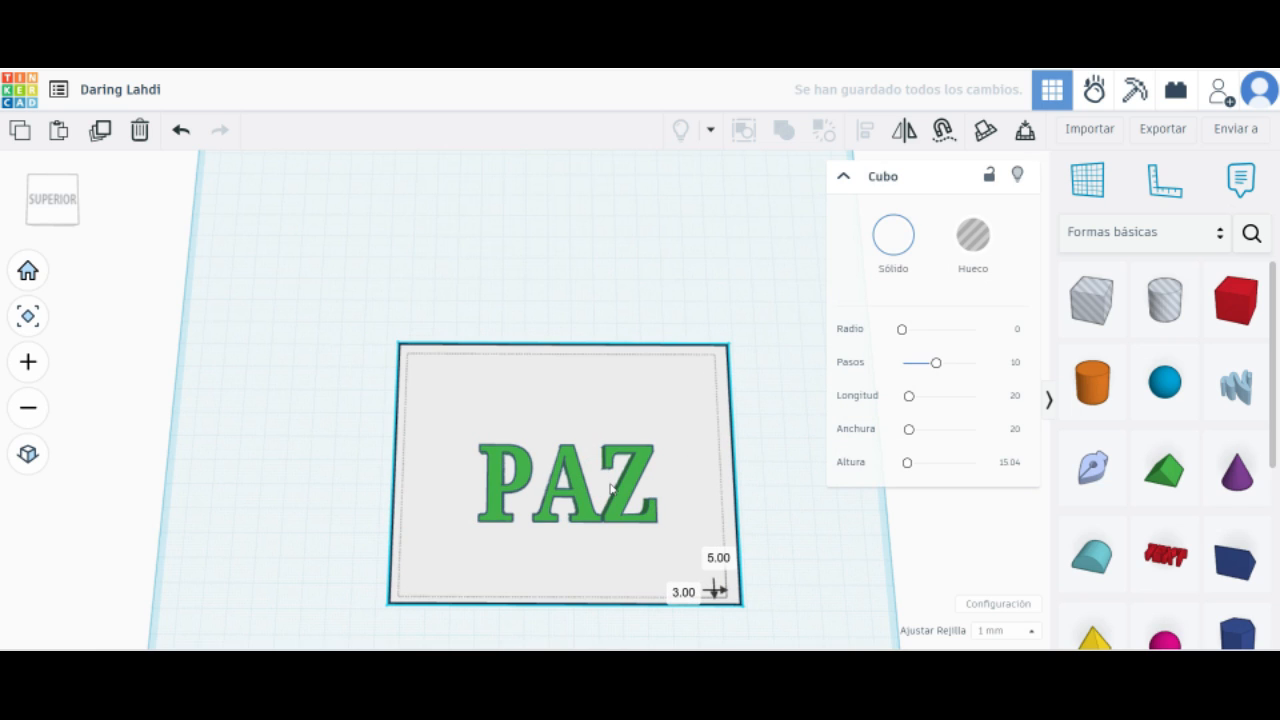
pyautogui.moveTo(611, 489); pyautogui.dragTo(607, 483)
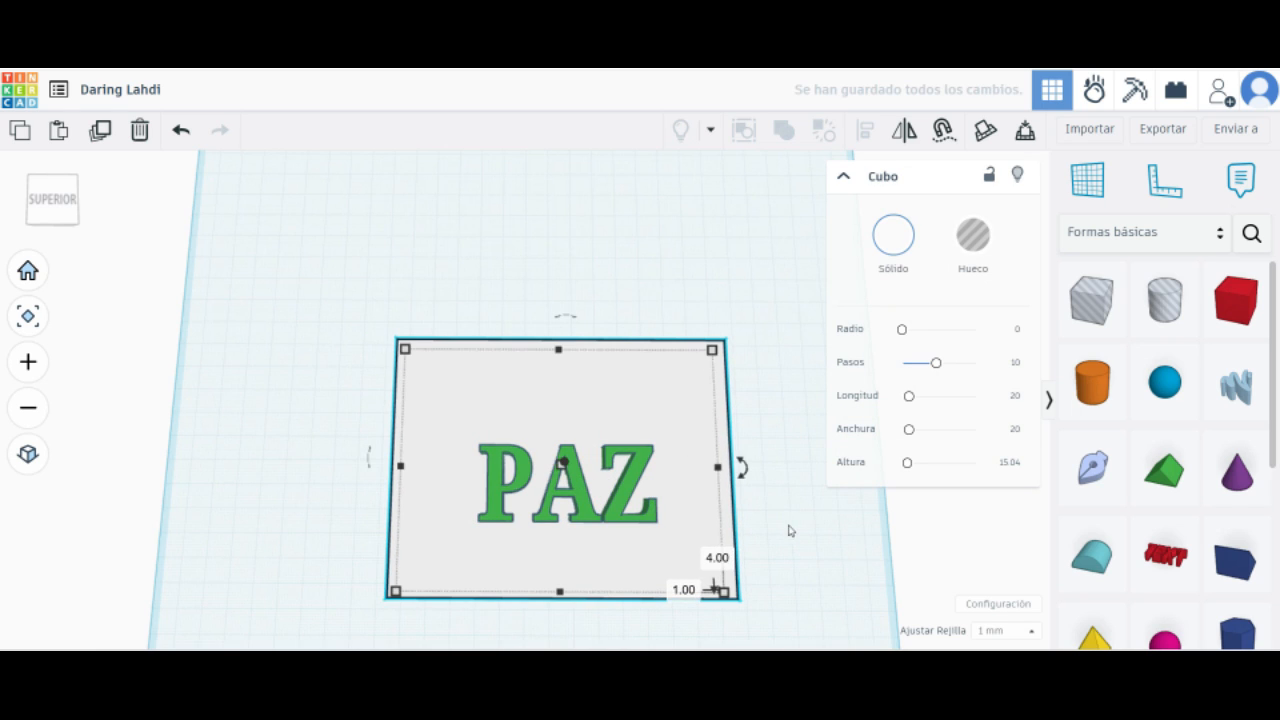
pyautogui.click(788, 527)
pyautogui.moveTo(793, 479); pyautogui.dragTo(800, 429, button='right')
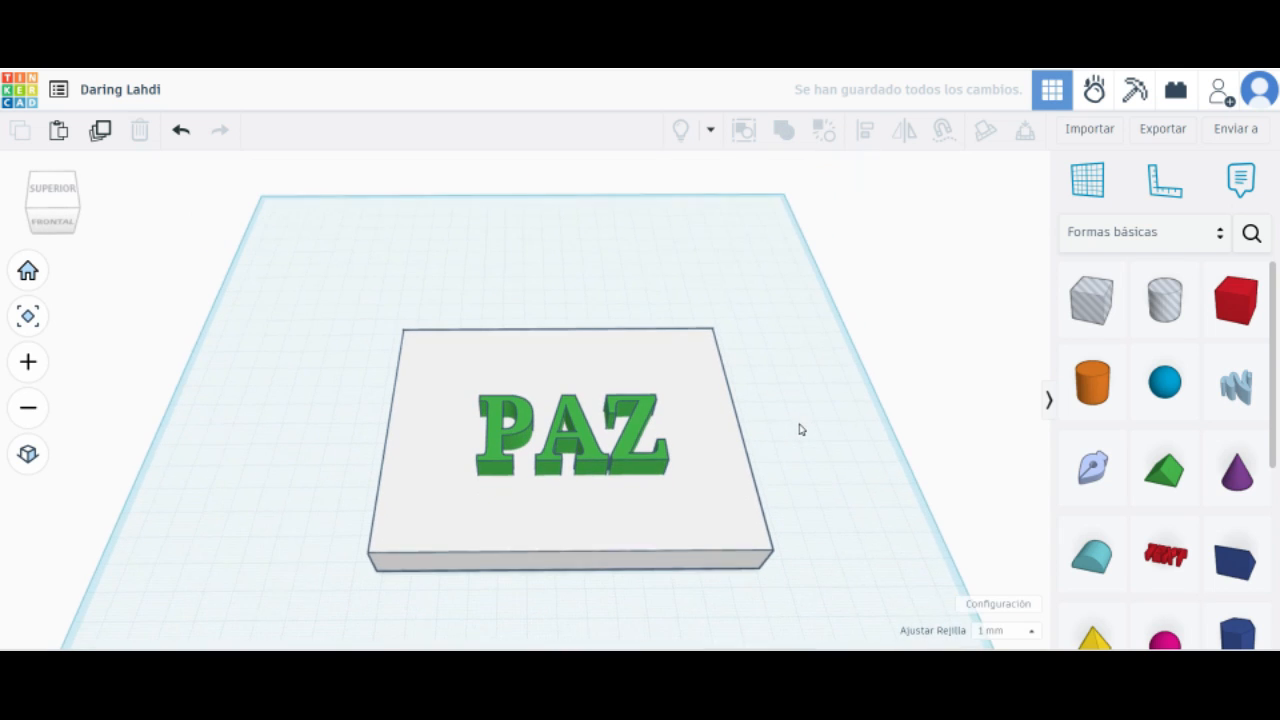
# Raise the PAZ text above the slab, and lower it until its base is 10 mm above the workplane, partly sunk into the slab.
pyautogui.click(578, 423)
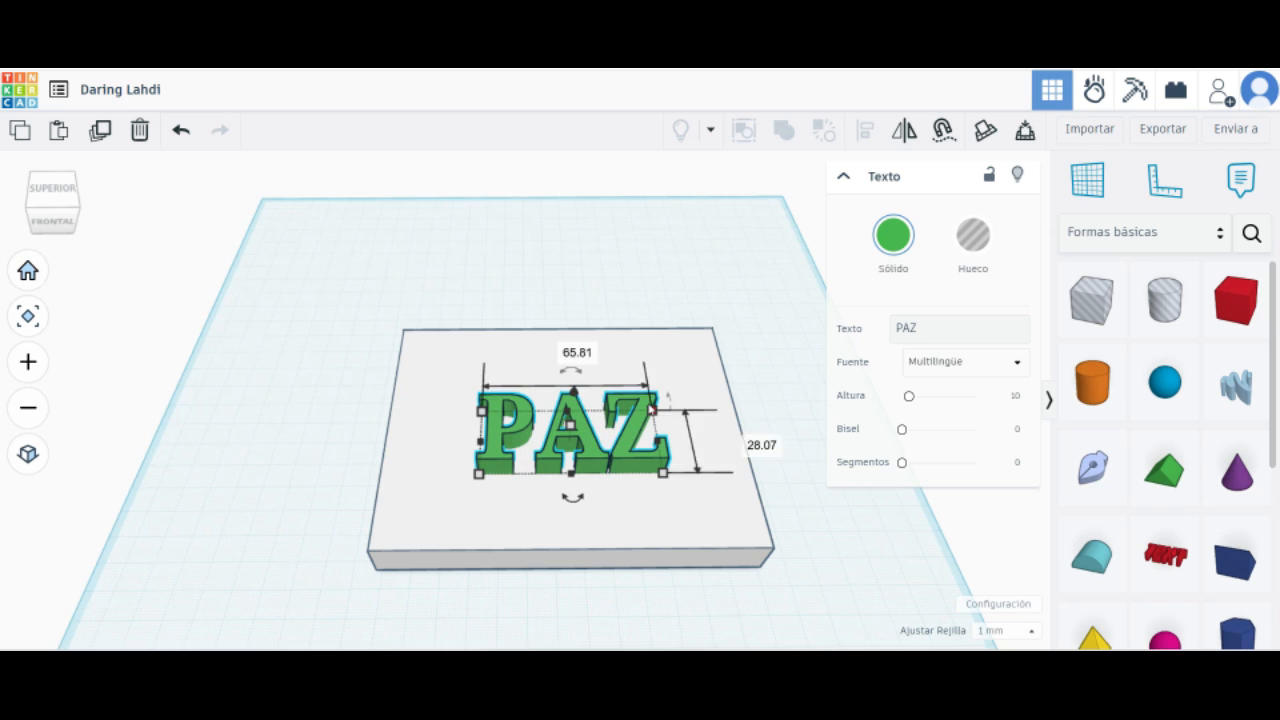
pyautogui.moveTo(573, 393); pyautogui.dragTo(581, 368)
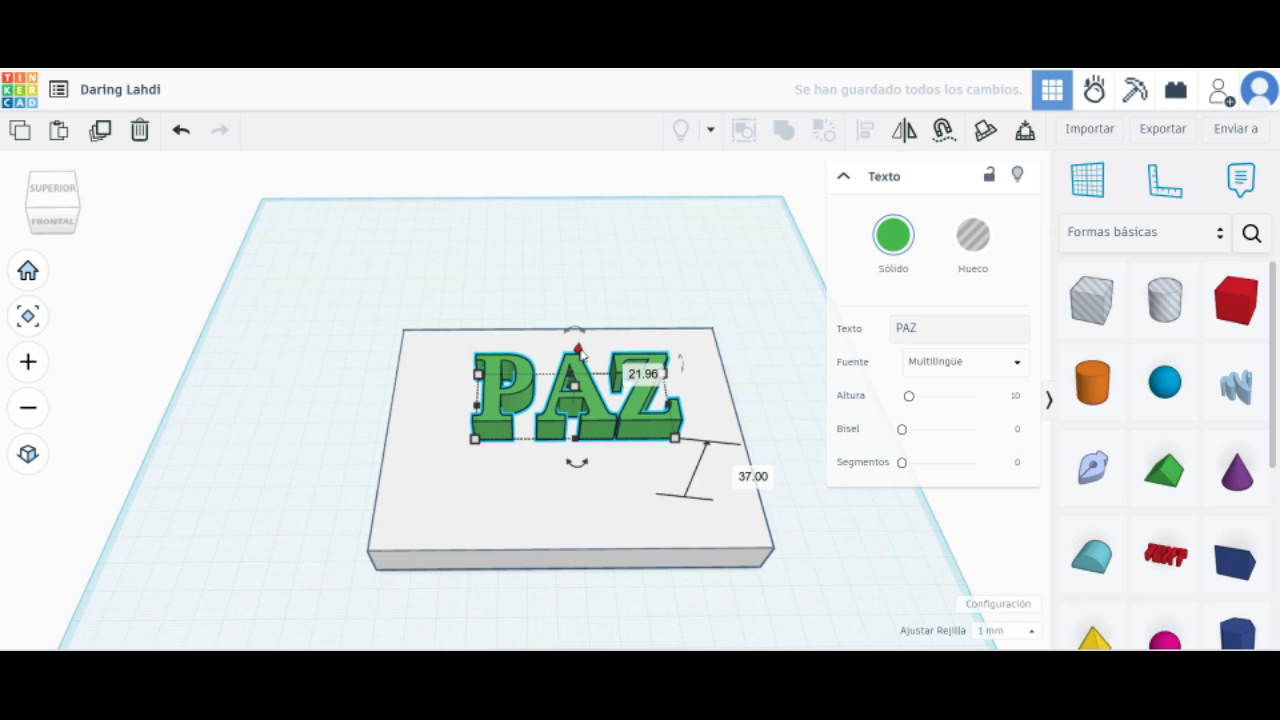
pyautogui.moveTo(580, 352); pyautogui.dragTo(583, 407)
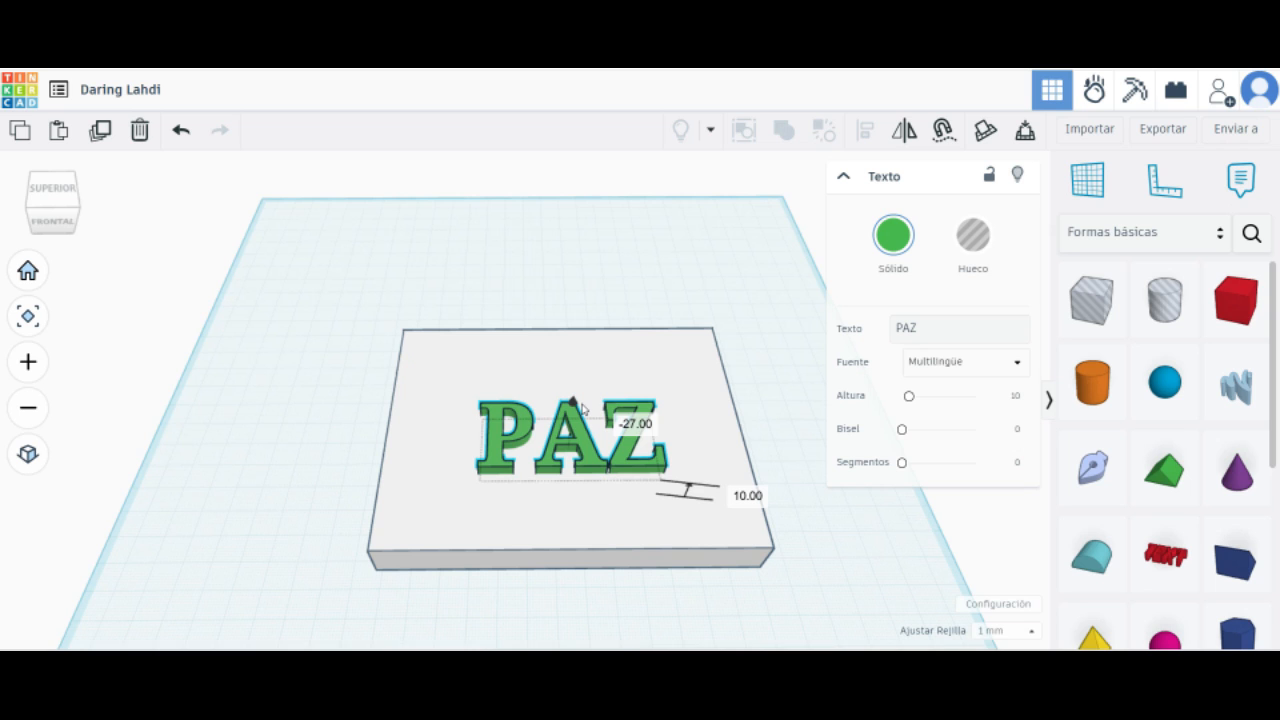
pyautogui.moveTo(582, 405); pyautogui.dragTo(582, 406)
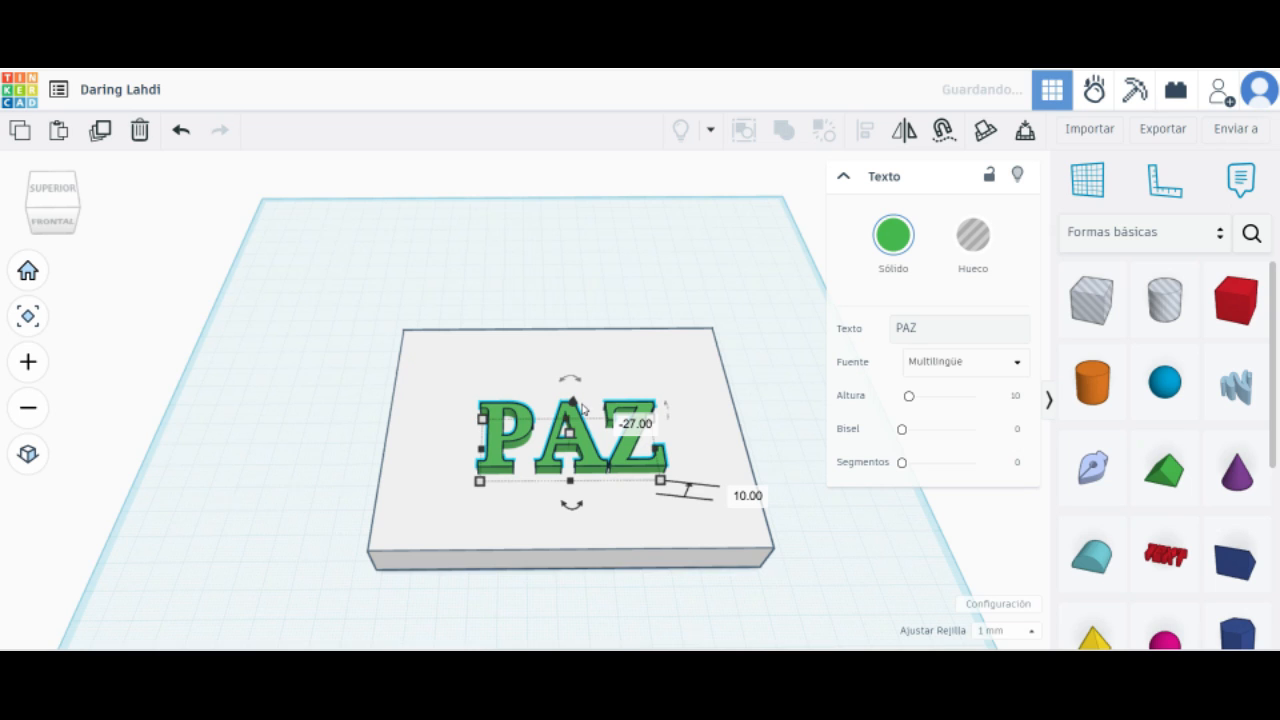
pyautogui.click(697, 430)
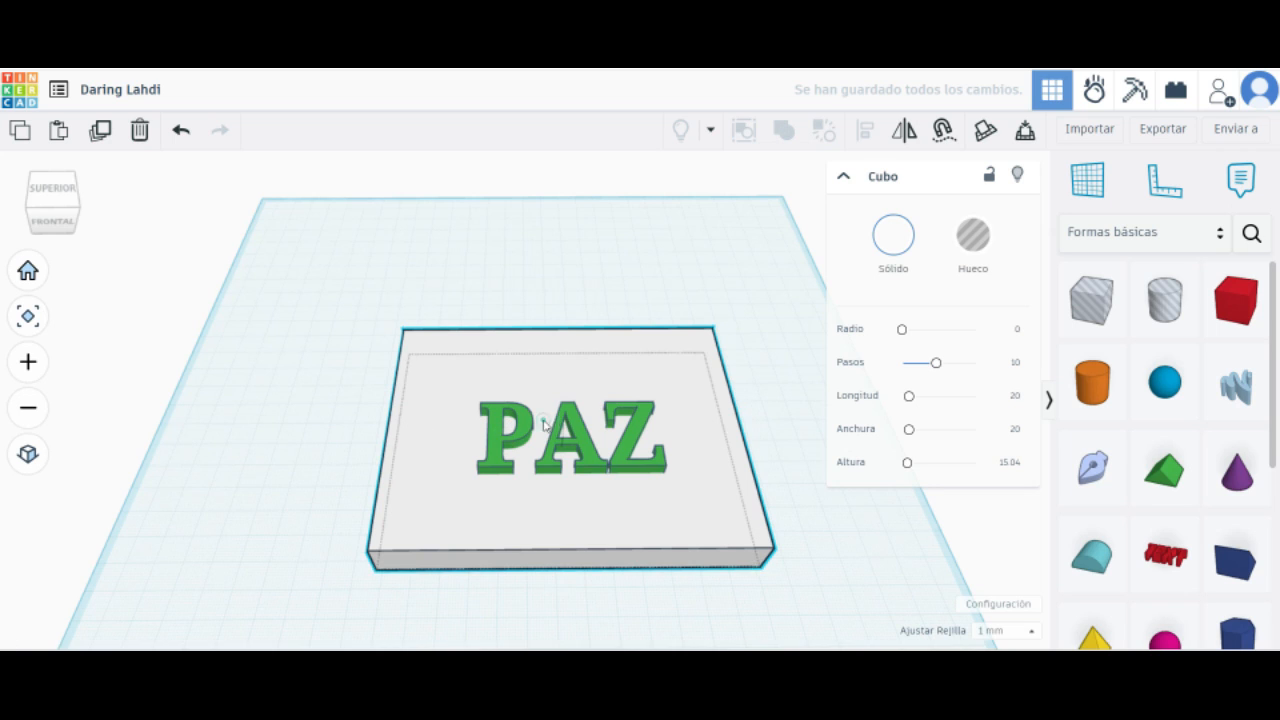
# Turn the PAZ text into a hole and group it with the white slab to engrave the letters.
pyautogui.click(623, 461)
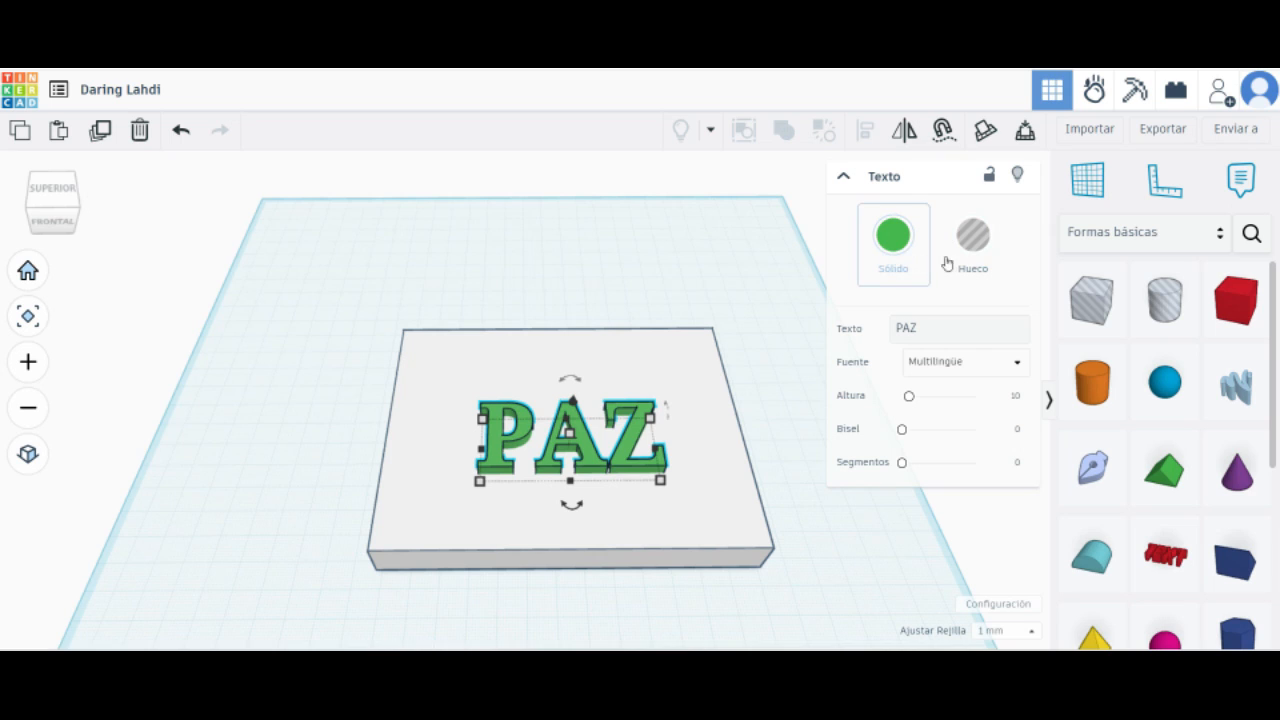
pyautogui.click(979, 248)
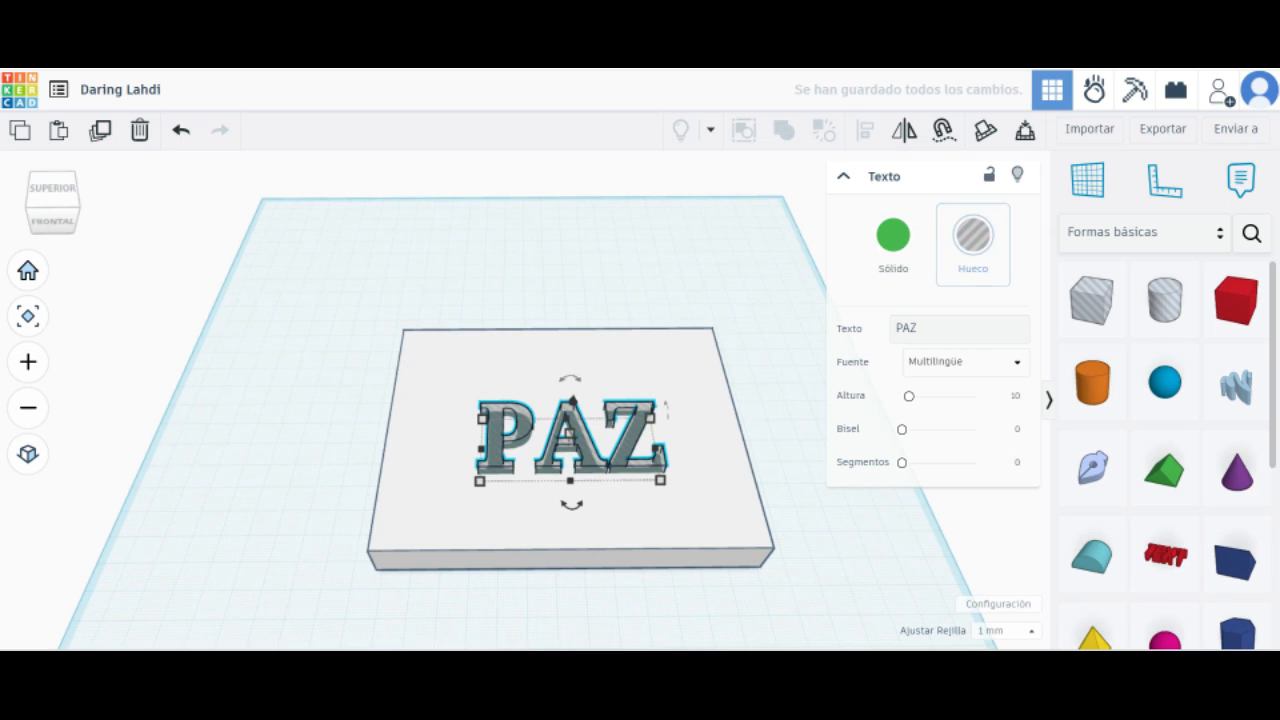
pyautogui.click(434, 288)
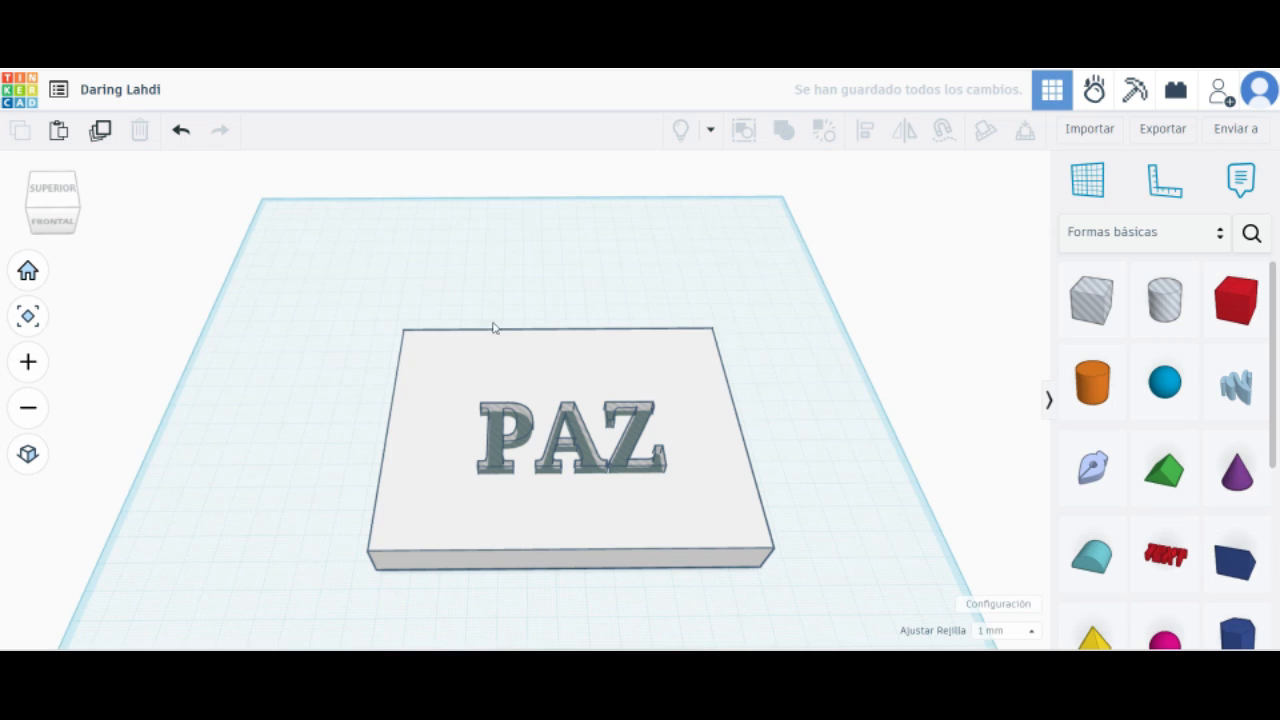
pyautogui.moveTo(324, 268); pyautogui.dragTo(865, 603)
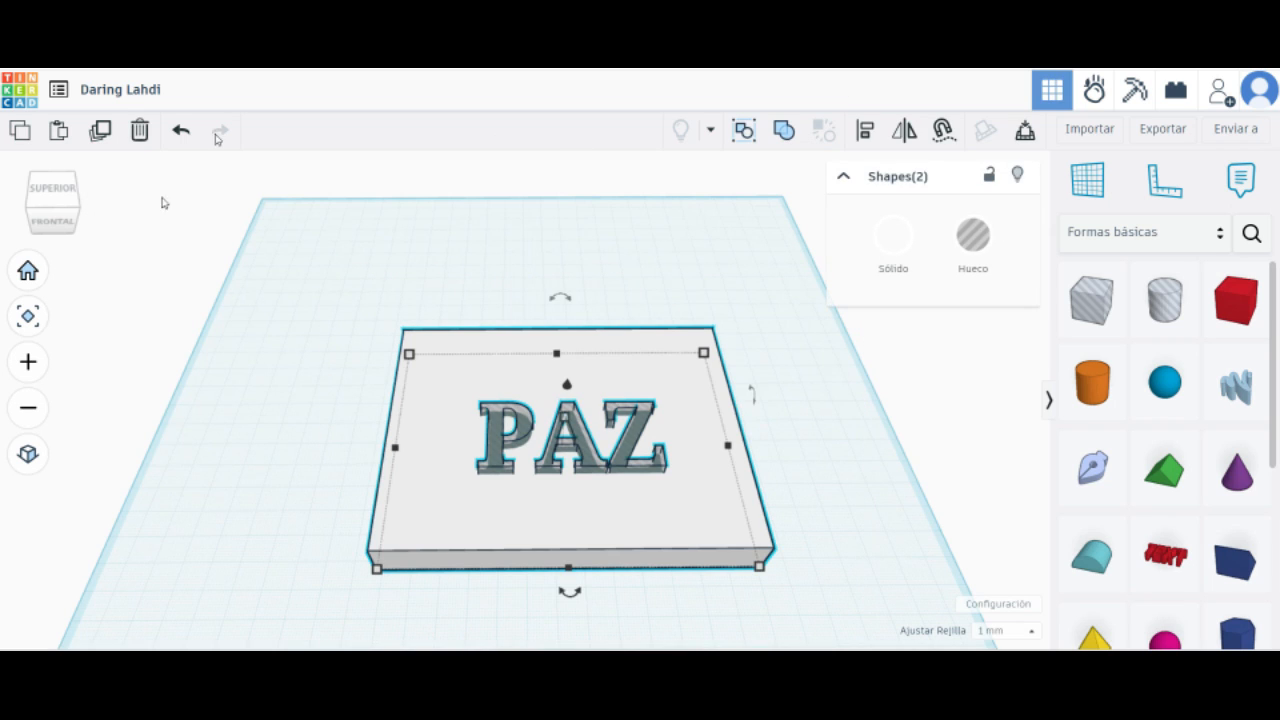
pyautogui.click(784, 131)
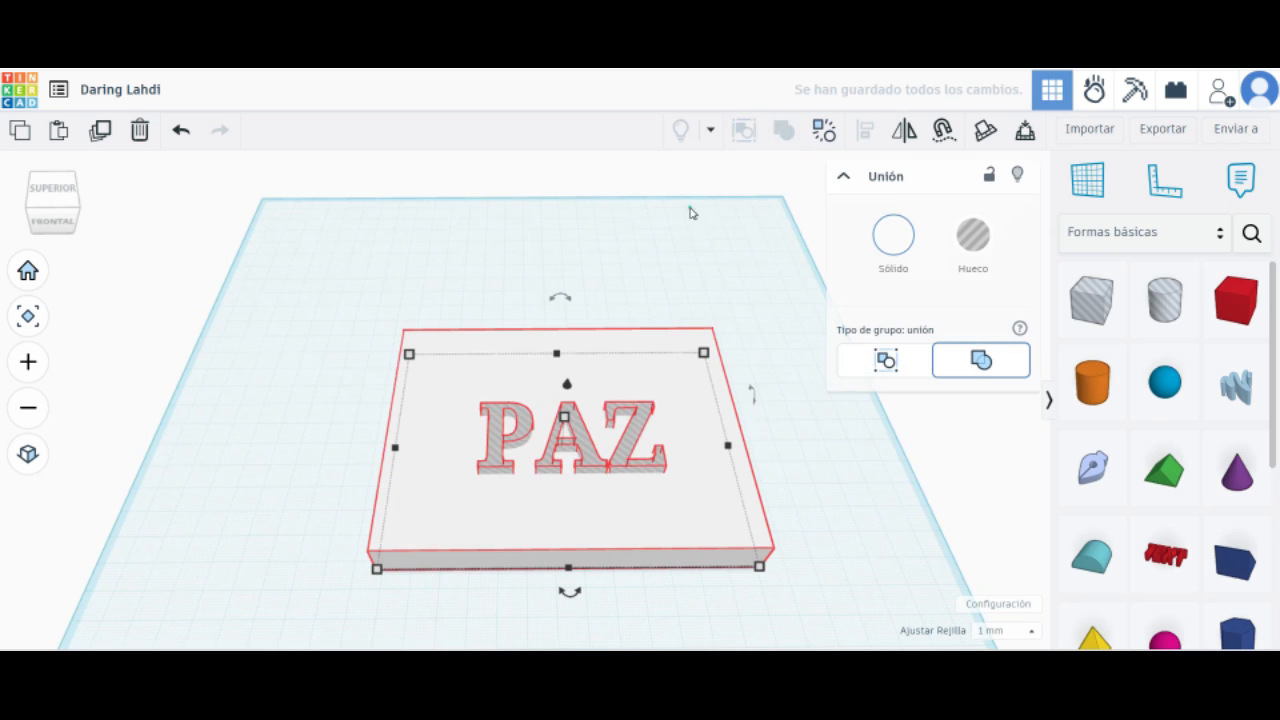
pyautogui.moveTo(690, 213)
pyautogui.mouseDown(button='right')
pyautogui.moveTo(691, 243)
pyautogui.moveTo(697, 189)
pyautogui.moveTo(454, 246)
pyautogui.moveTo(486, 297)
pyautogui.moveTo(686, 236)
pyautogui.moveTo(700, 219)
pyautogui.mouseUp(button='right')
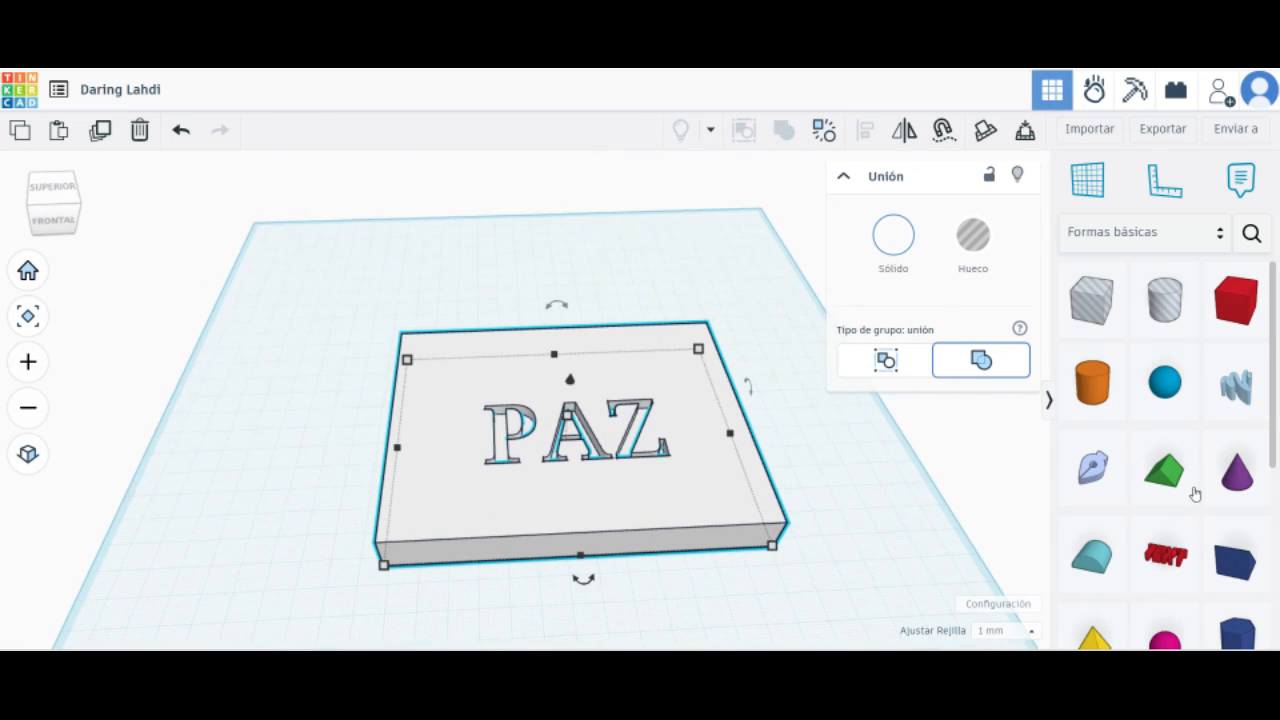
# Place a green roof on the slab's back-right corner and an orange cylinder about 12 mm wide on its back-left corner.
pyautogui.click(1164, 468)
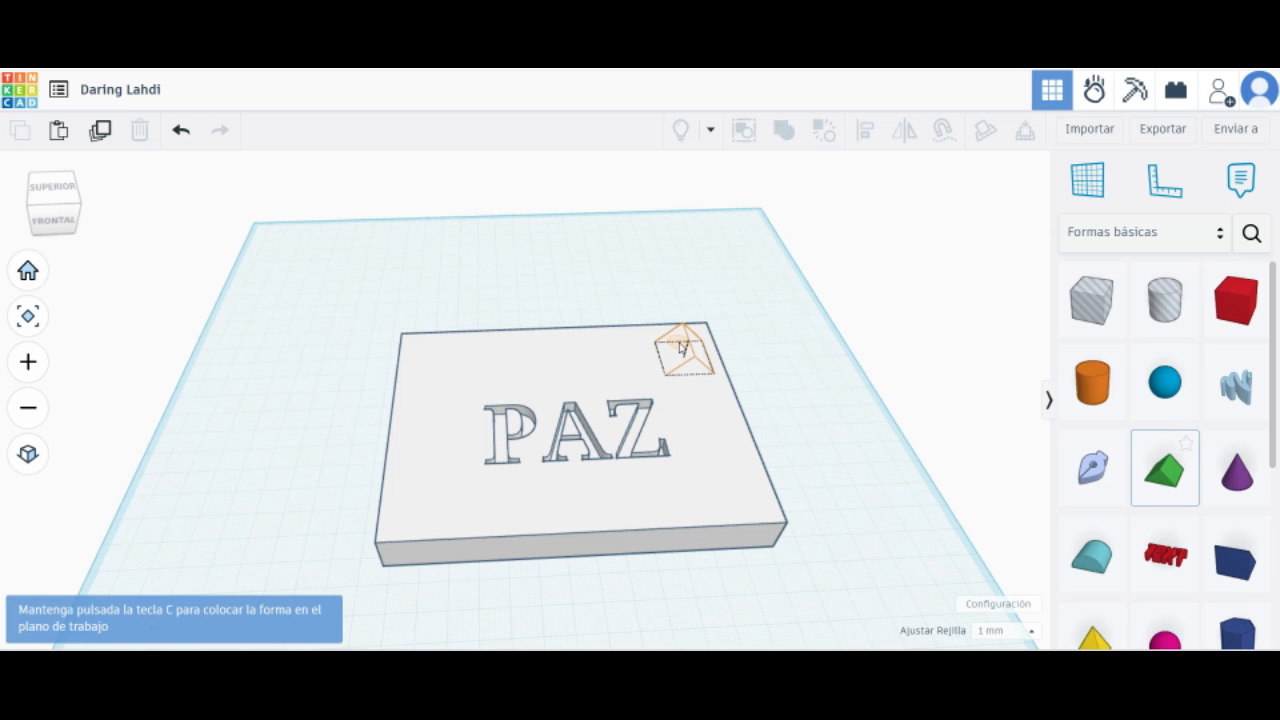
pyautogui.click(681, 348)
pyautogui.click(866, 380)
pyautogui.moveTo(866, 380); pyautogui.dragTo(866, 449, button='right')
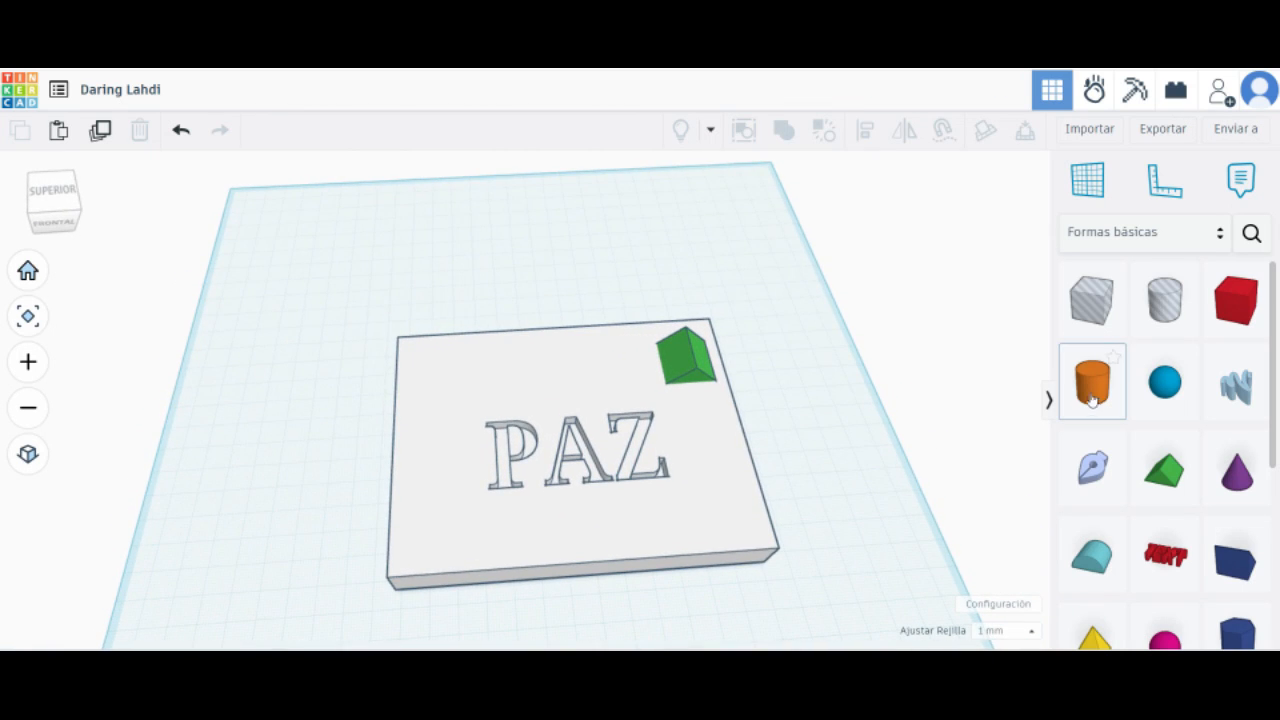
pyautogui.moveTo(1100, 388); pyautogui.dragTo(444, 373)
pyautogui.click(275, 471)
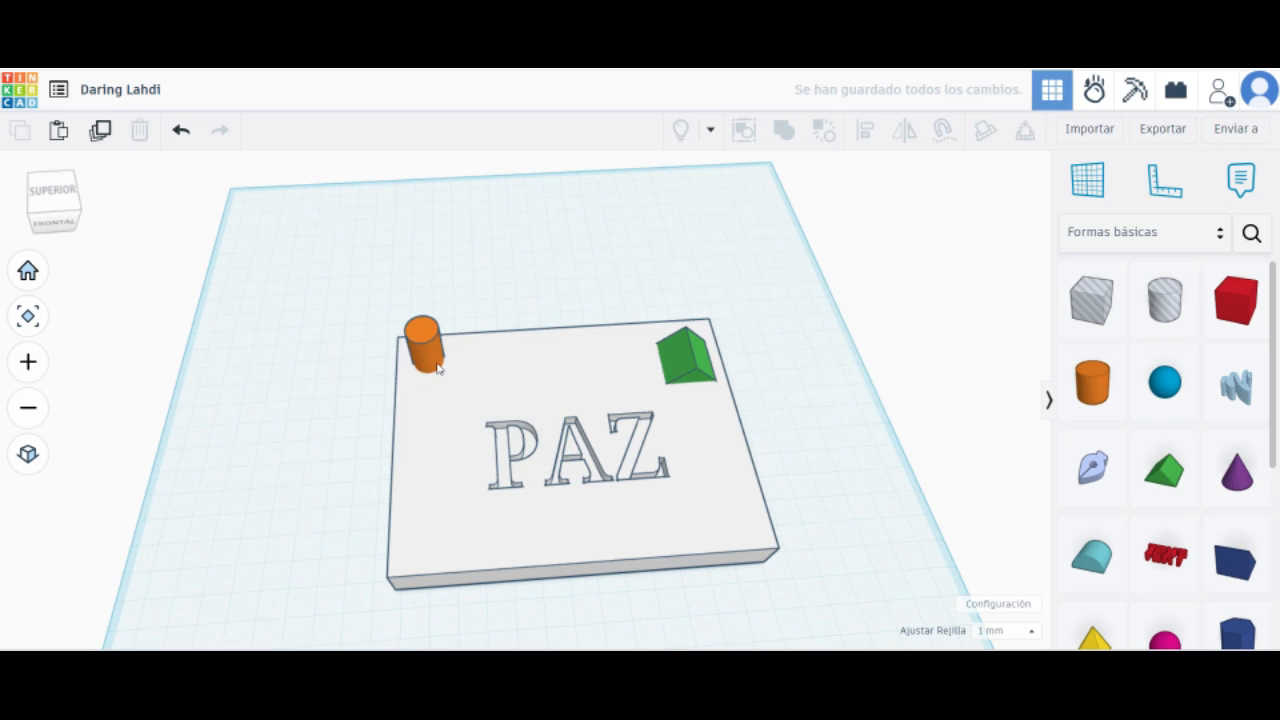
# Stretch the orange cylinder to about 42 mm tall and lower it through the slab until its base is 16 mm below the workplane.
pyautogui.click(425, 346)
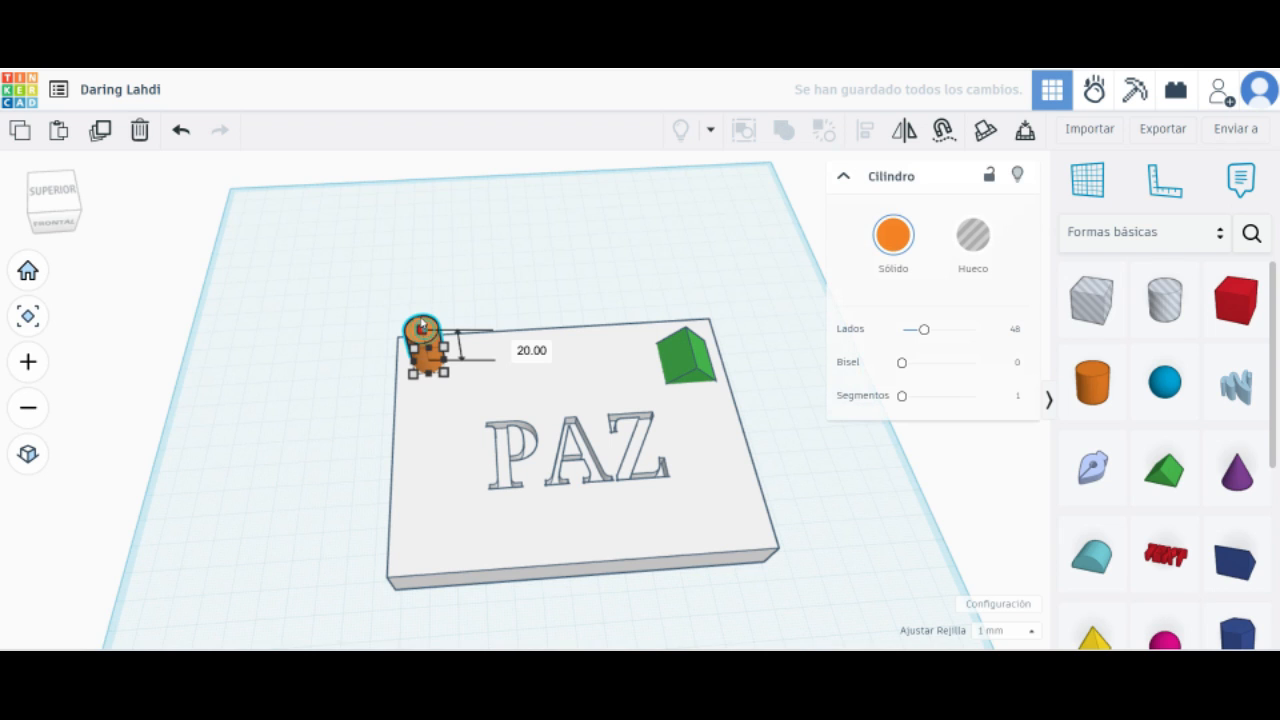
pyautogui.moveTo(426, 334); pyautogui.dragTo(413, 292)
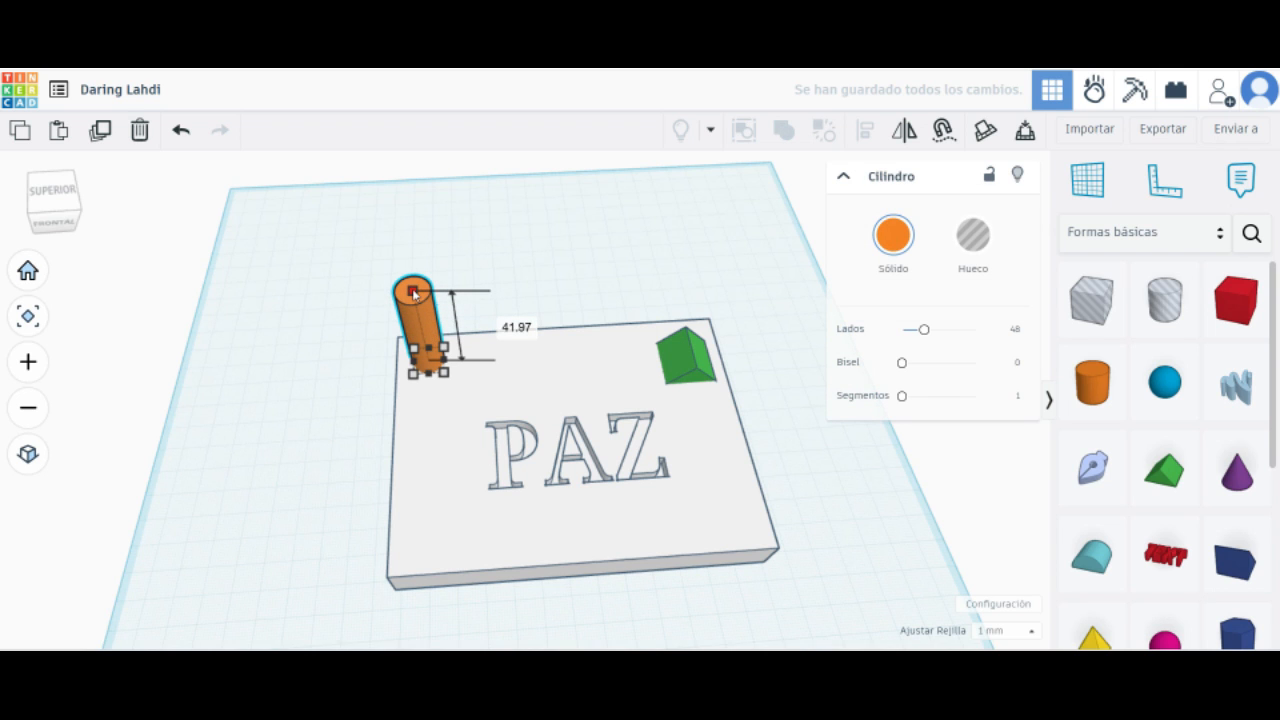
pyautogui.moveTo(271, 485); pyautogui.dragTo(448, 420, button='right')
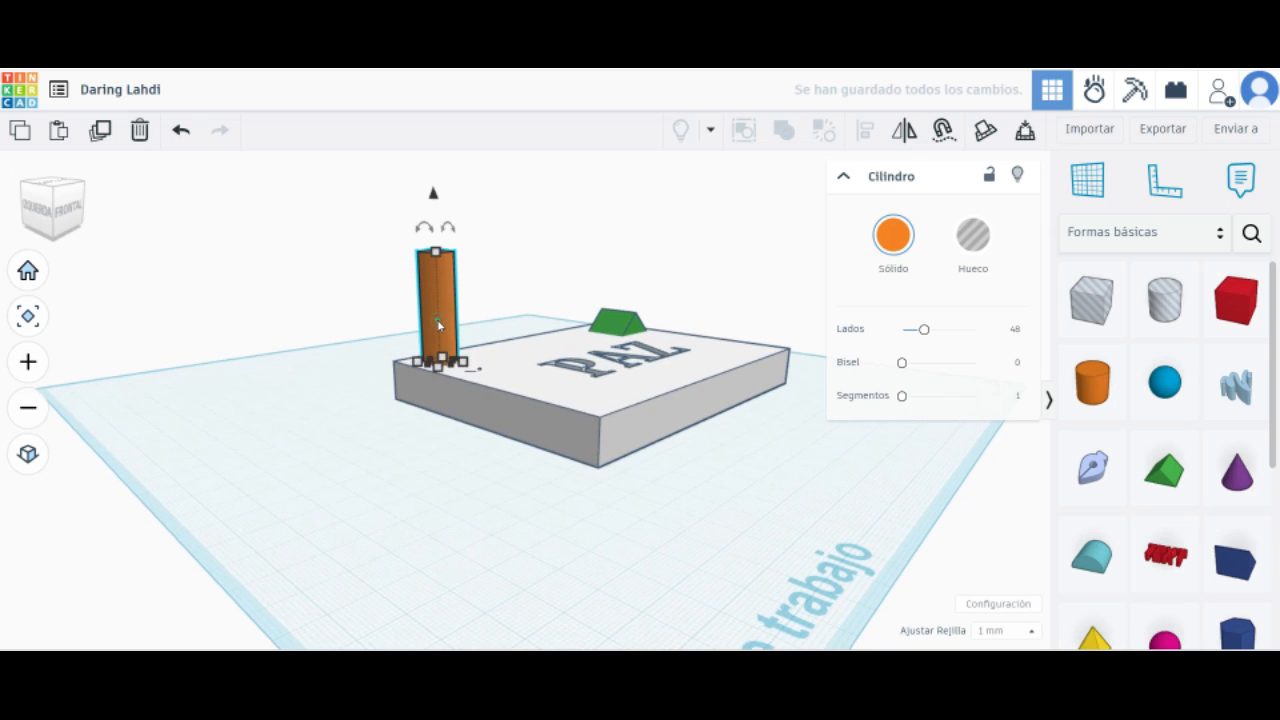
pyautogui.moveTo(434, 194); pyautogui.dragTo(429, 280)
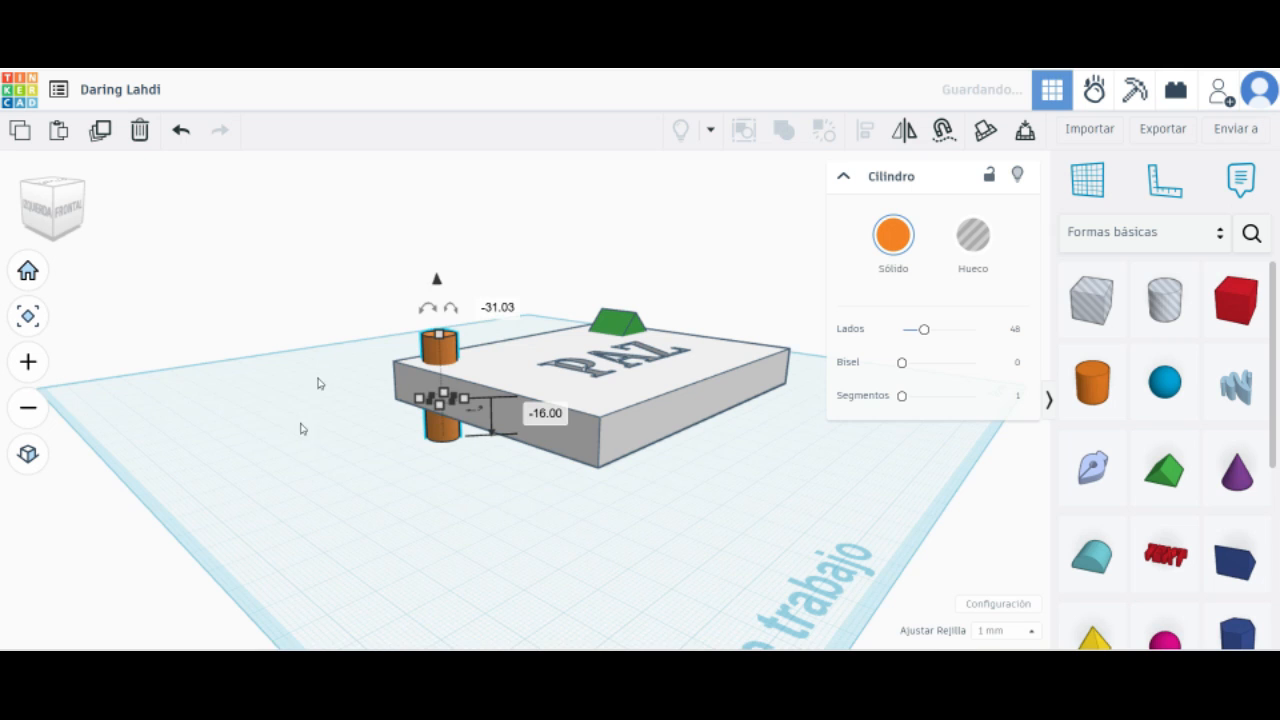
# Make the cylinder a hole and group it with the slab and roof to cut a round opening in the corner.
pyautogui.moveTo(303, 429); pyautogui.dragTo(375, 462, button='right')
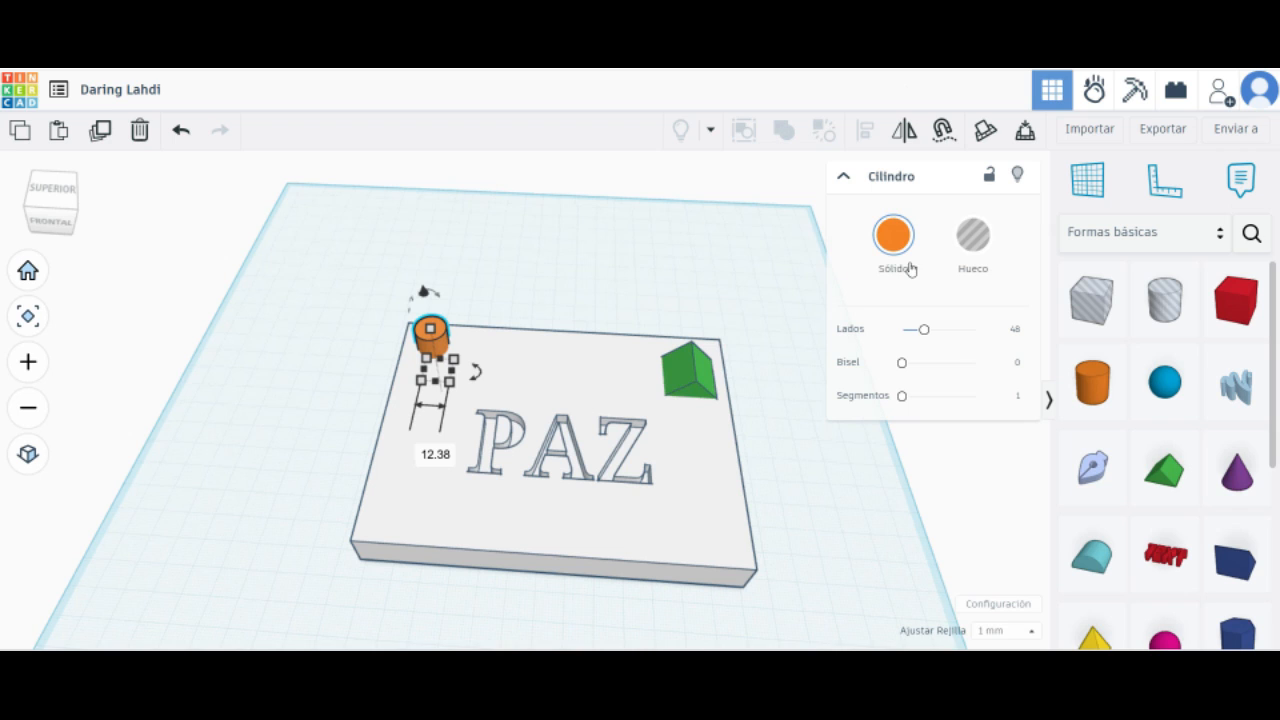
pyautogui.click(973, 235)
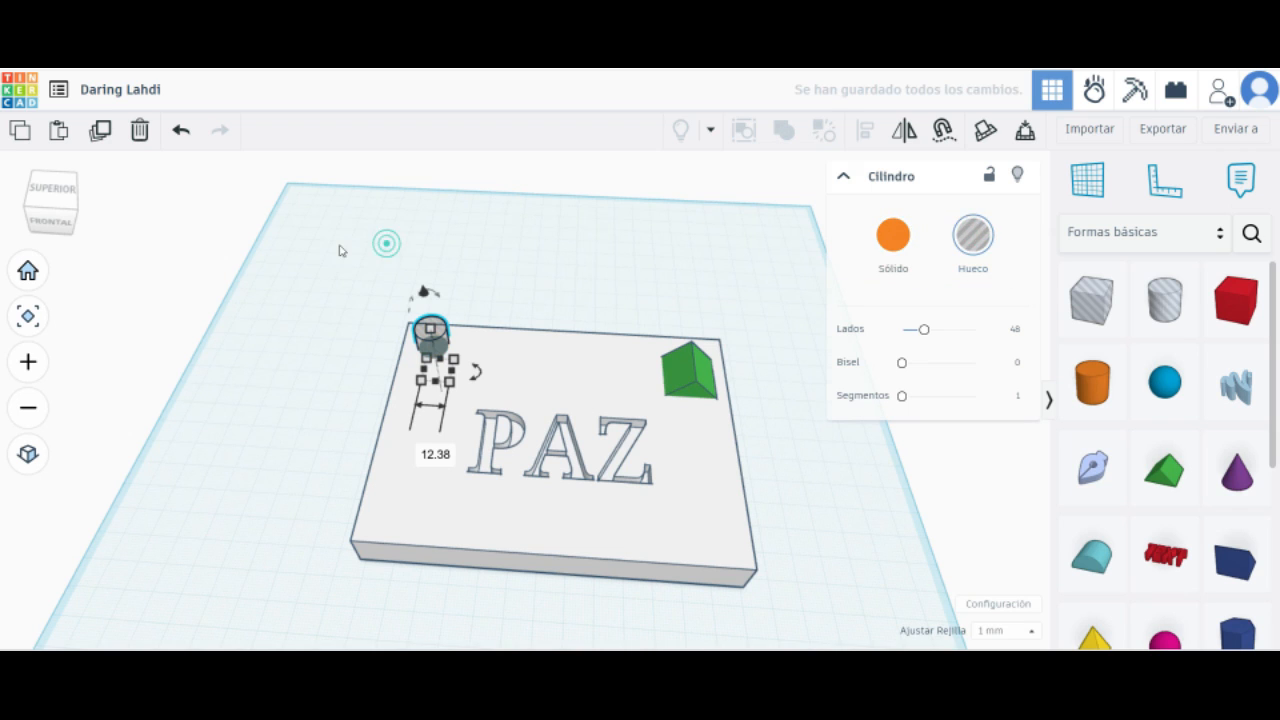
pyautogui.moveTo(339, 250); pyautogui.dragTo(772, 620)
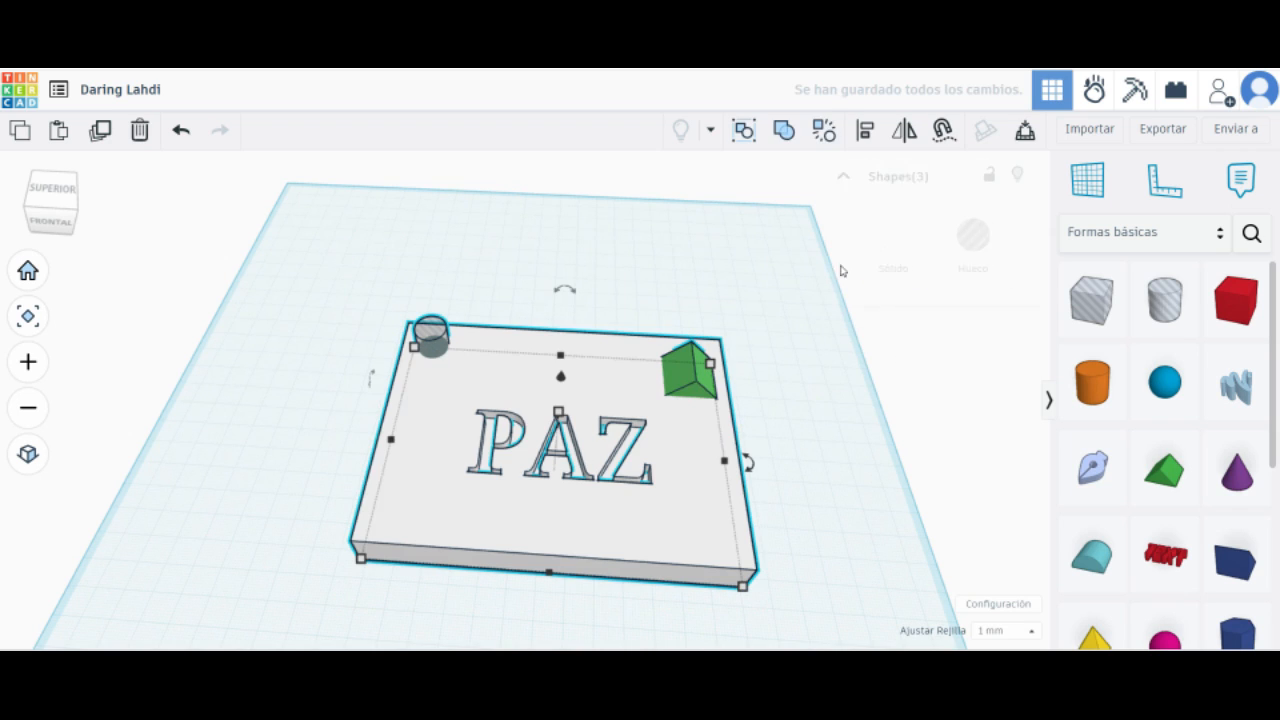
pyautogui.click(786, 139)
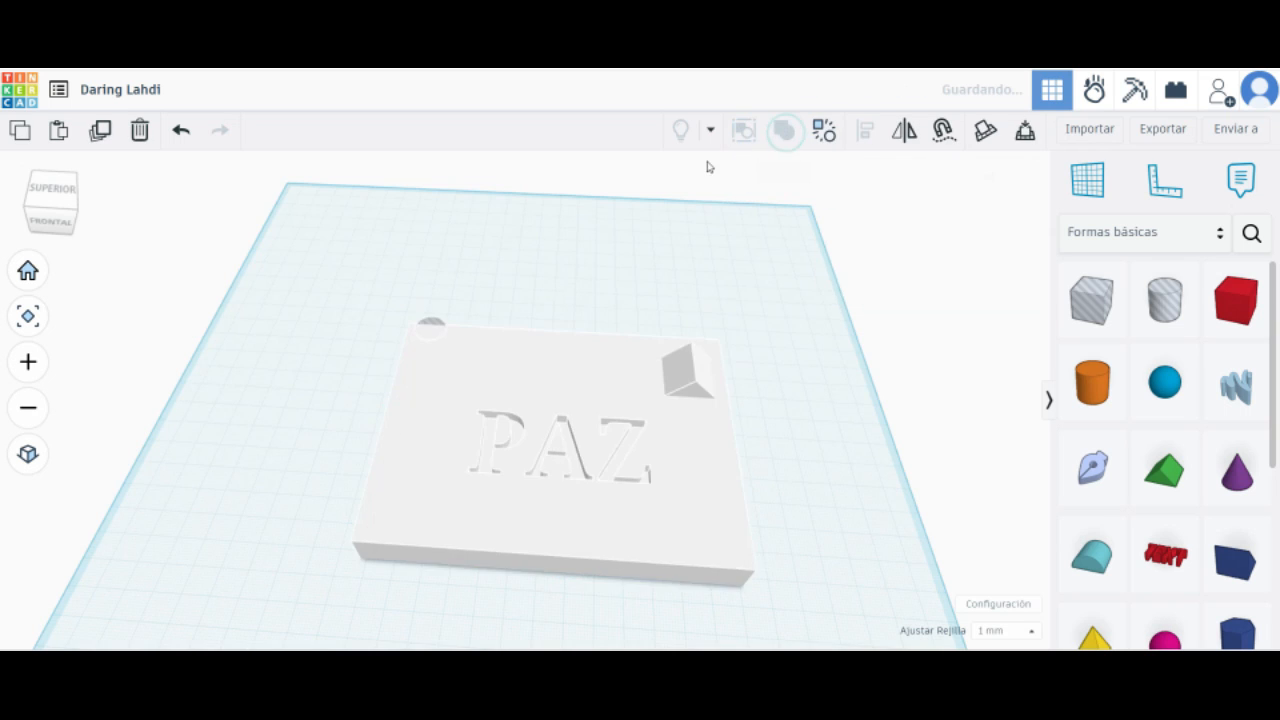
pyautogui.click(363, 205)
pyautogui.moveTo(363, 205); pyautogui.dragTo(238, 618, button='right')
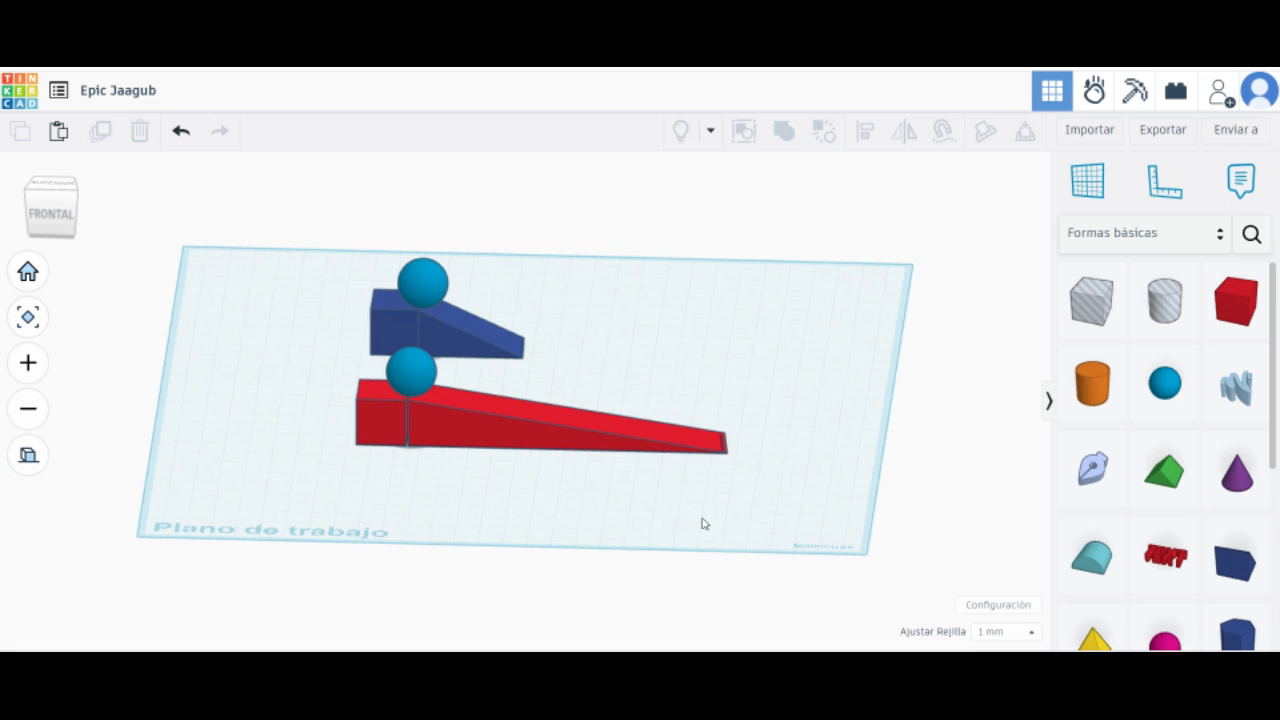
# Switch the design with the two ramps and spheres to the physics simulation workspace.
pyautogui.moveTo(695, 511); pyautogui.dragTo(501, 461, button='right')
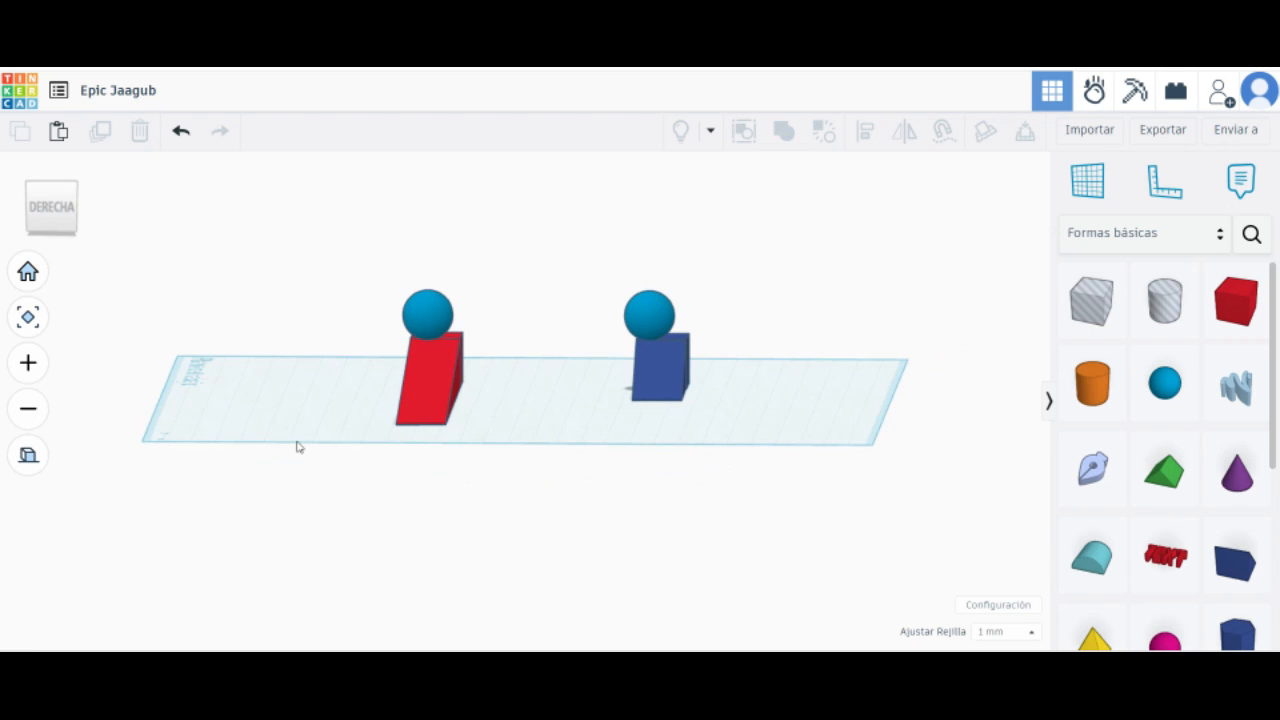
pyautogui.moveTo(298, 446); pyautogui.dragTo(574, 464, button='right')
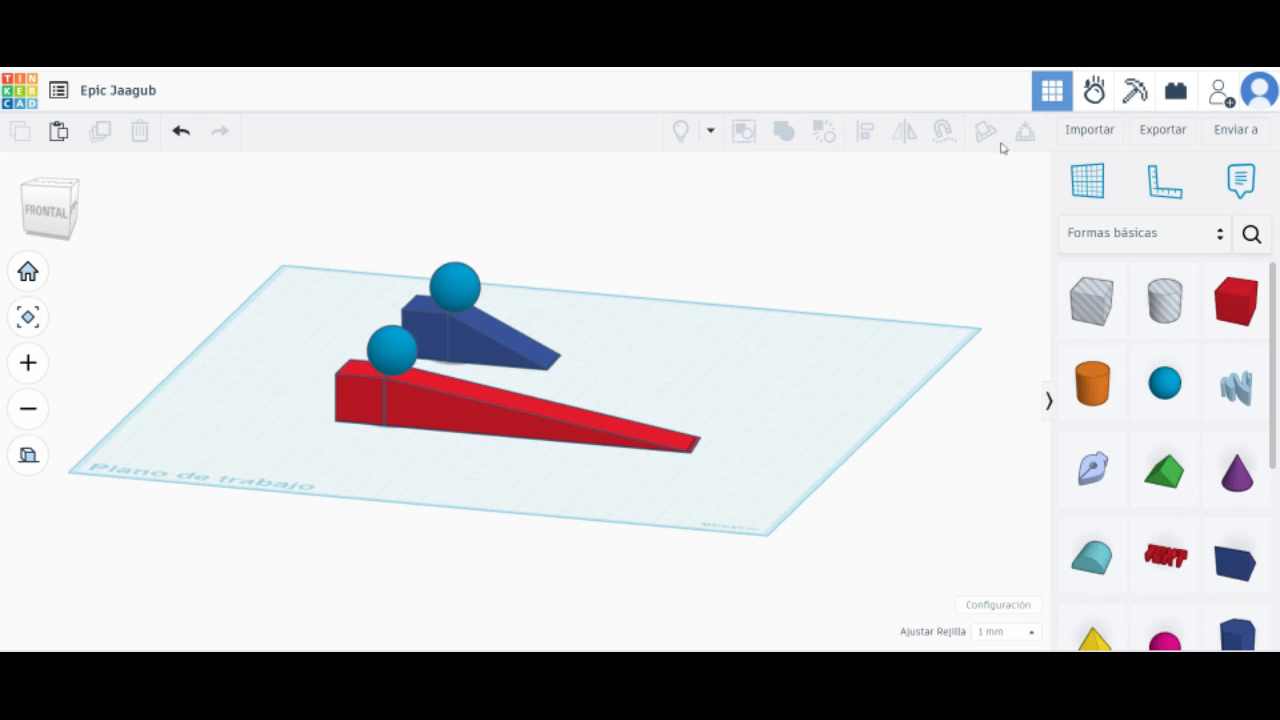
pyautogui.click(1094, 93)
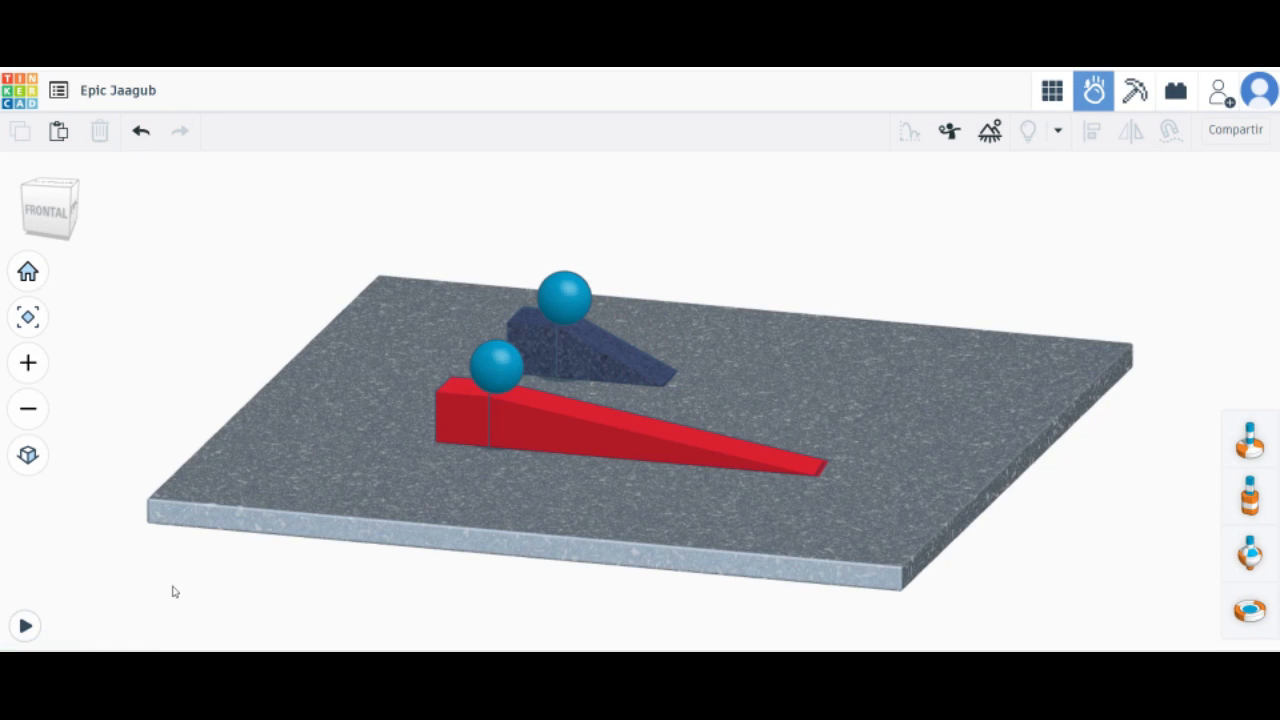
pyautogui.moveTo(171, 590); pyautogui.dragTo(237, 595)
pyautogui.moveTo(183, 577); pyautogui.dragTo(226, 585, button='right')
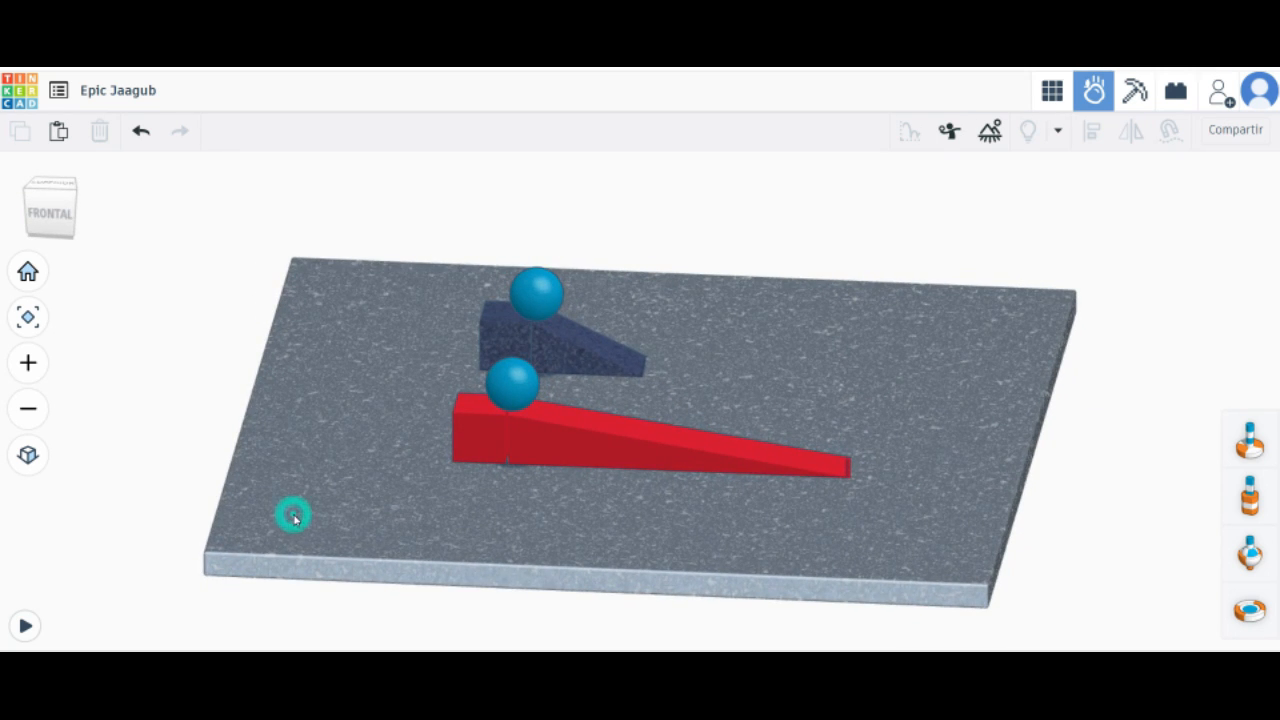
# Examine the red ramp's material properties and the list of physical materials available for it, keeping Plástico.
pyautogui.click(570, 419)
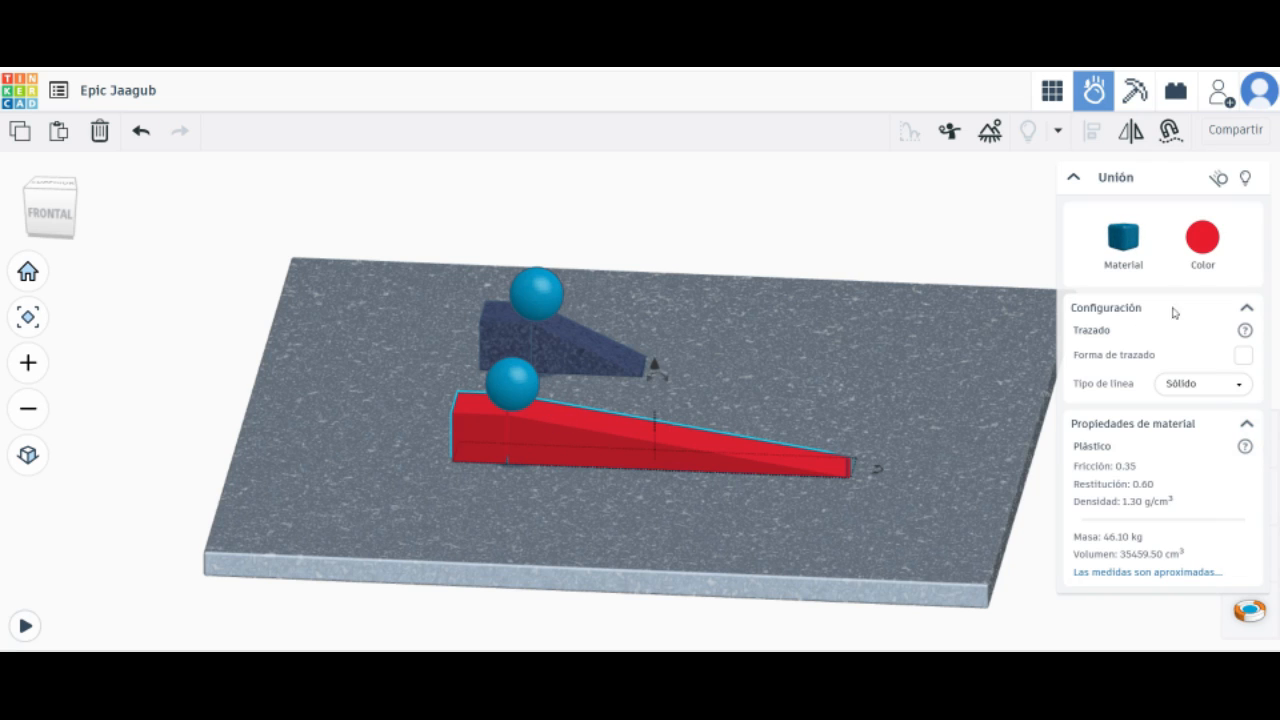
pyautogui.click(1121, 264)
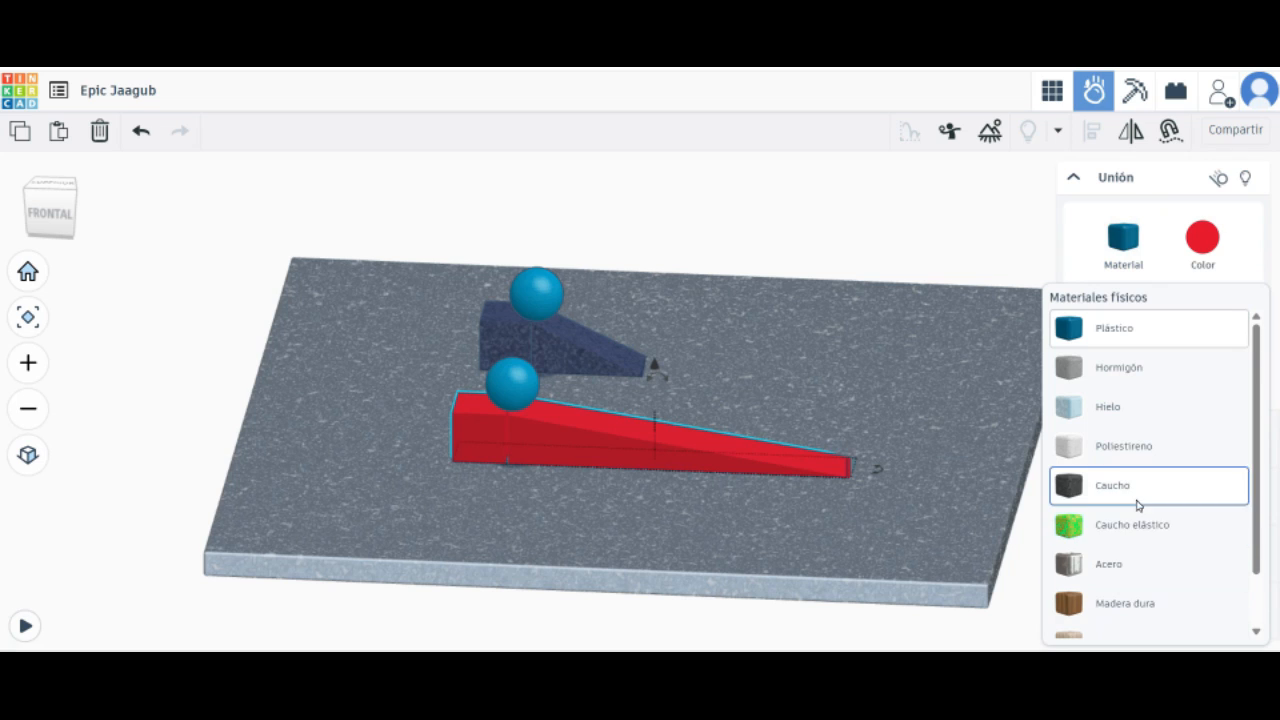
pyautogui.scroll(-1, 1137, 505)
pyautogui.scroll(1, 1135, 523)
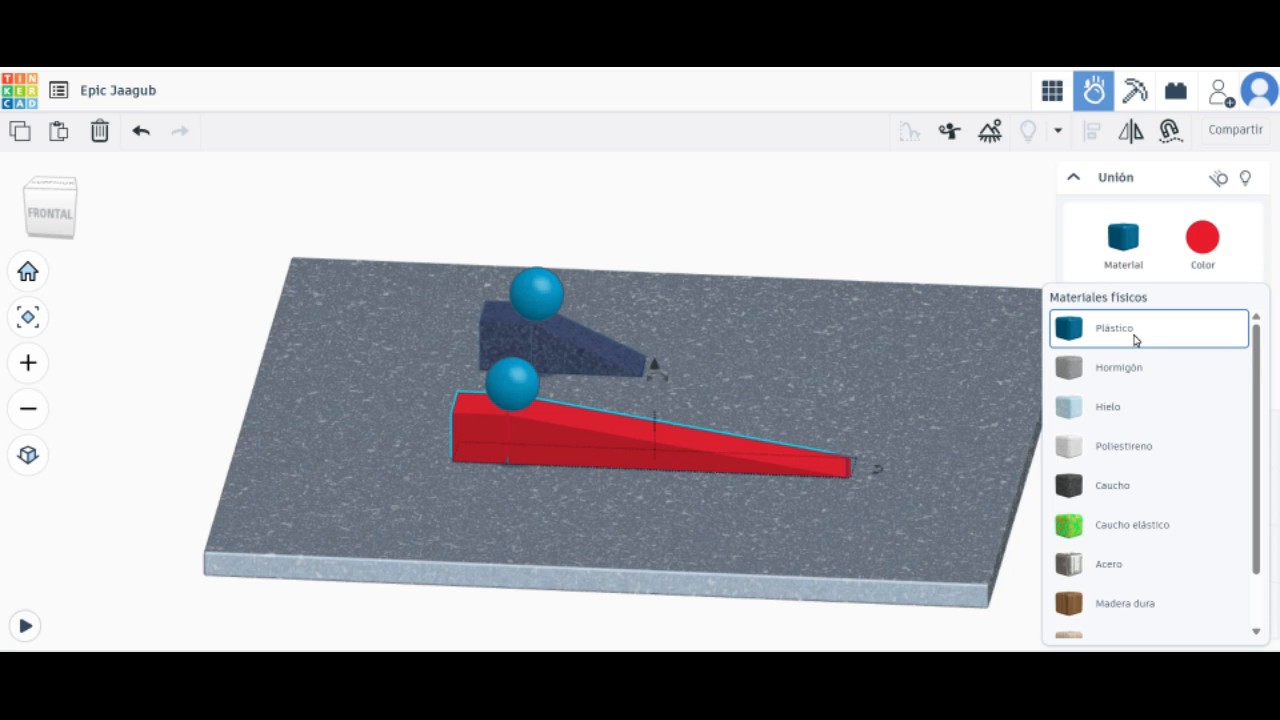
pyautogui.click(971, 232)
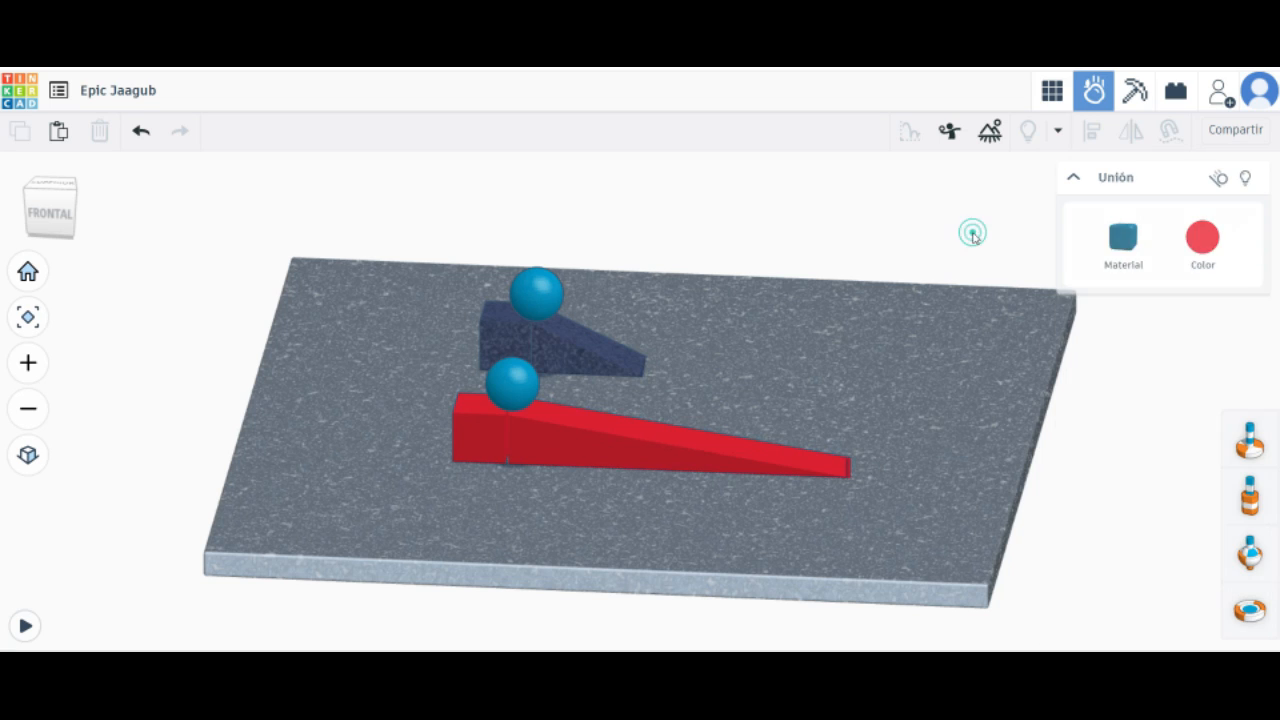
pyautogui.click(665, 441)
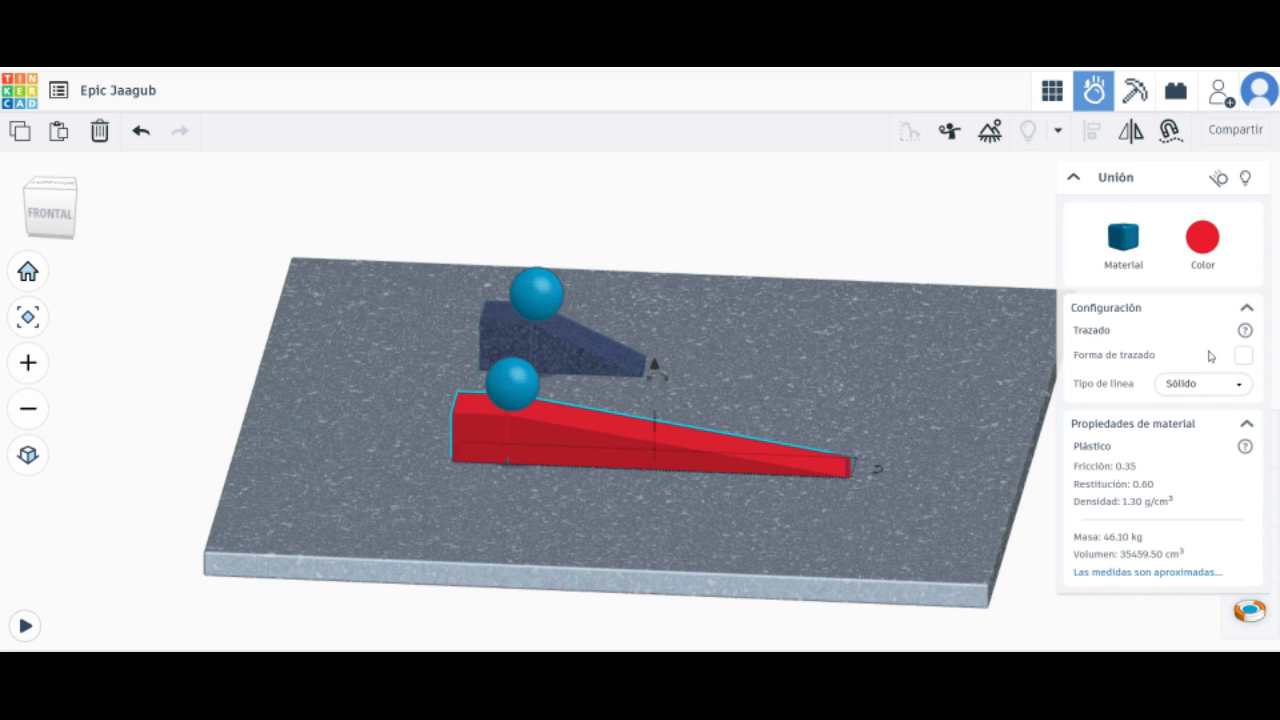
pyautogui.click(882, 232)
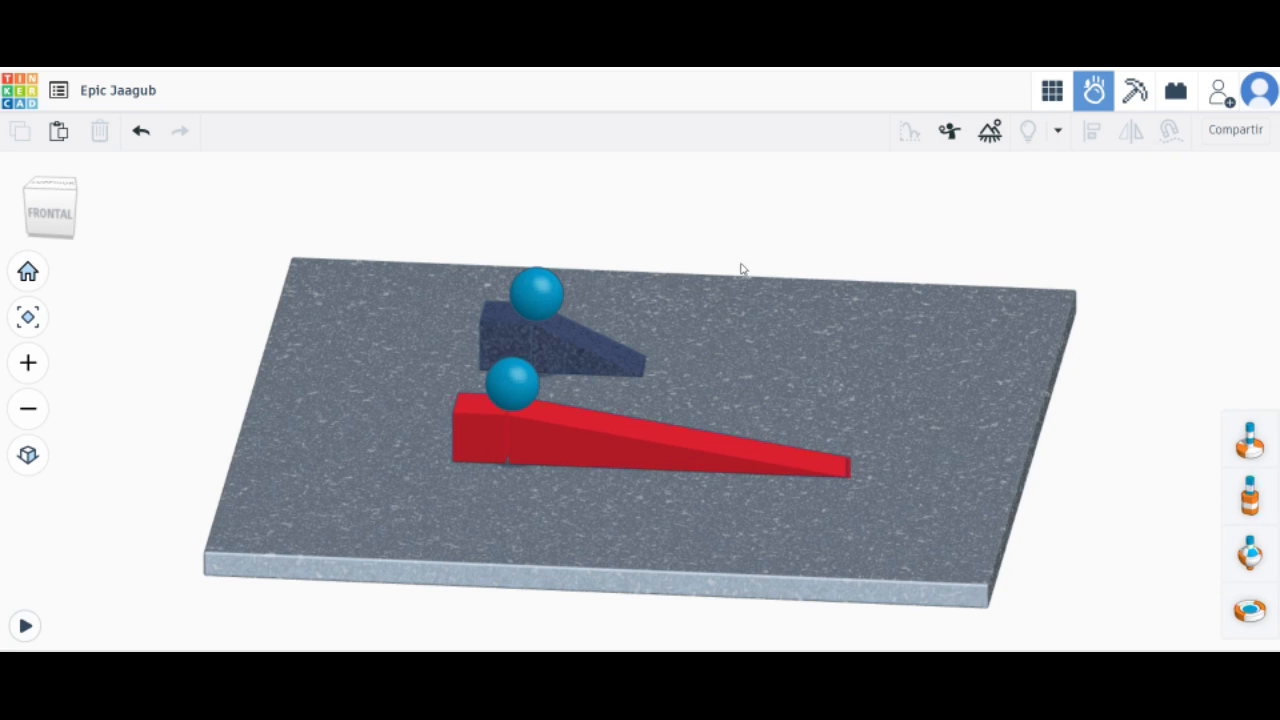
# Run the physics simulation so the spheres roll down the two ramps.
pyautogui.click(25, 627)
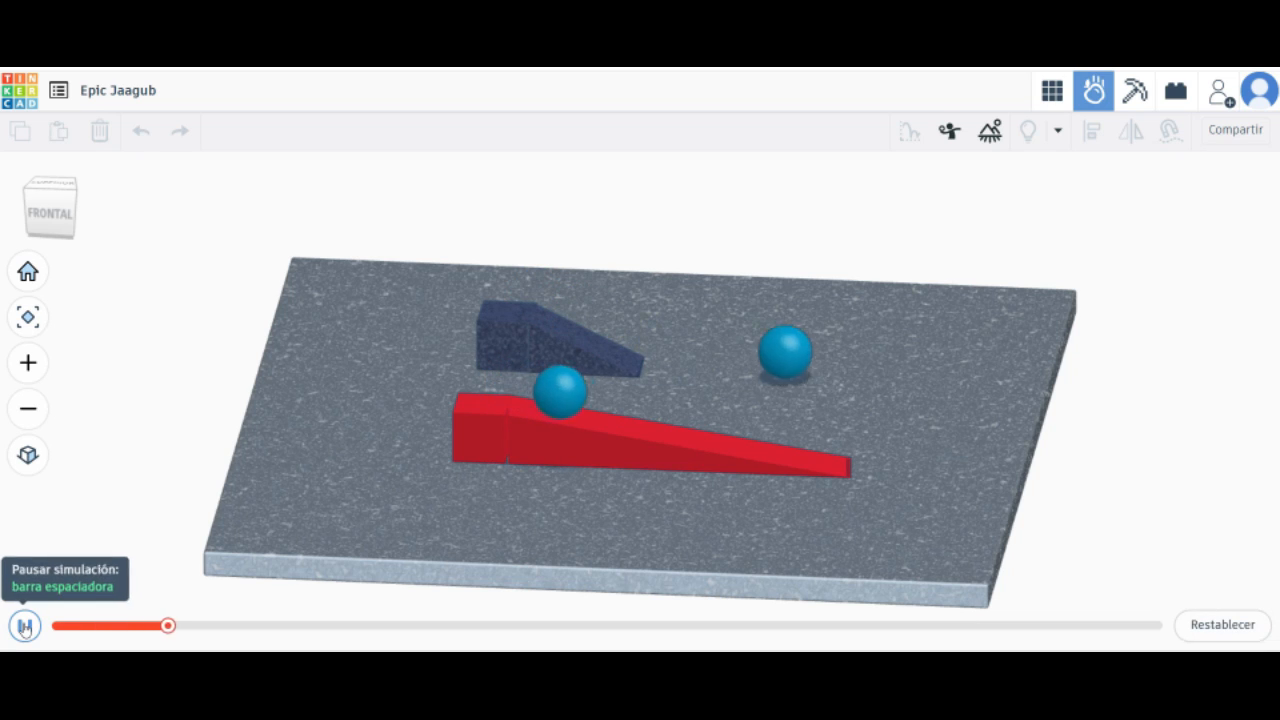